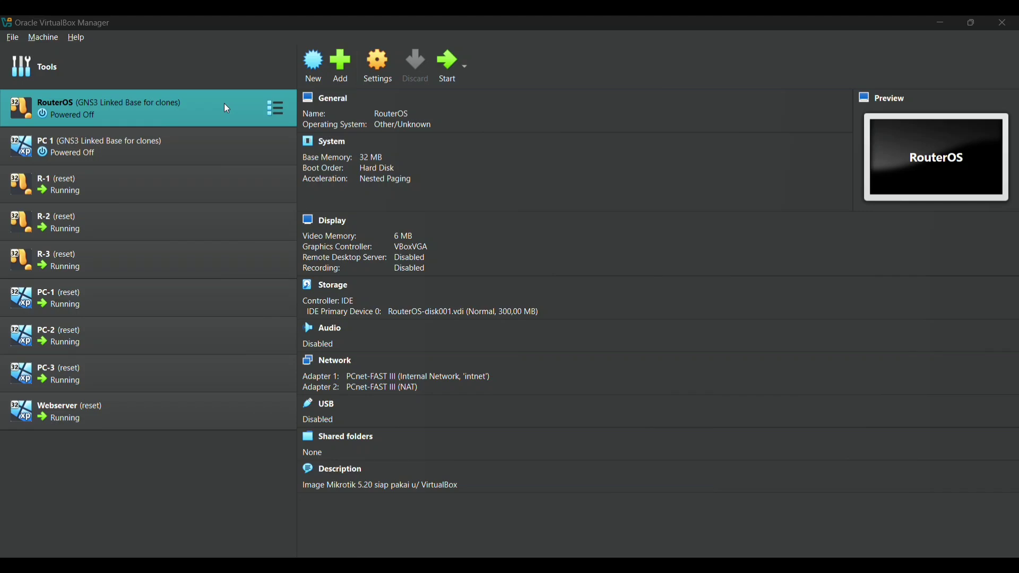
Review the network settings of the RouterOS virtual machine, checking how Adapter 1 and Adapter 2 are attached
{"action": "left_click", "coordinate": [379, 73]}
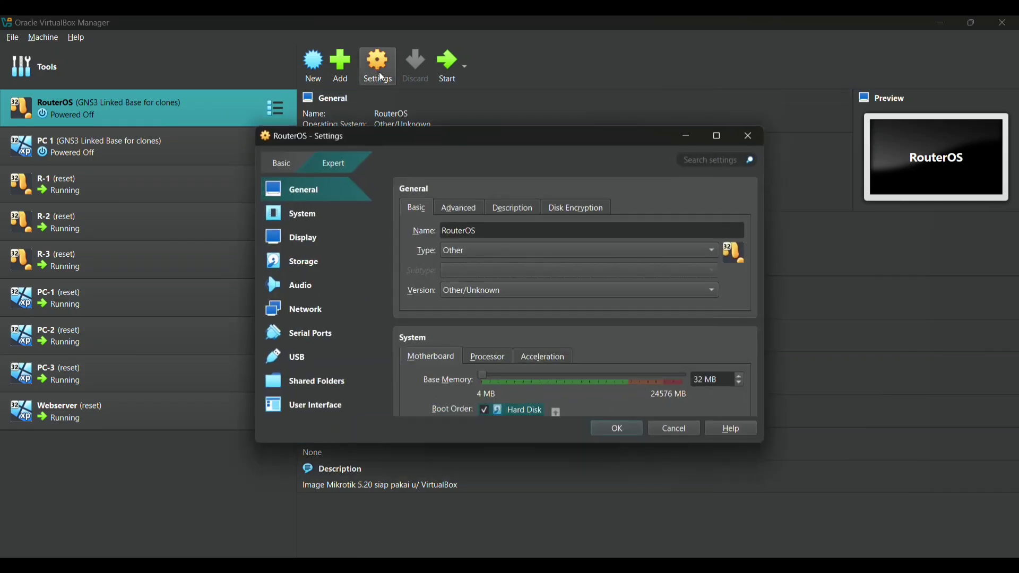
{"action": "left_click", "coordinate": [309, 316]}
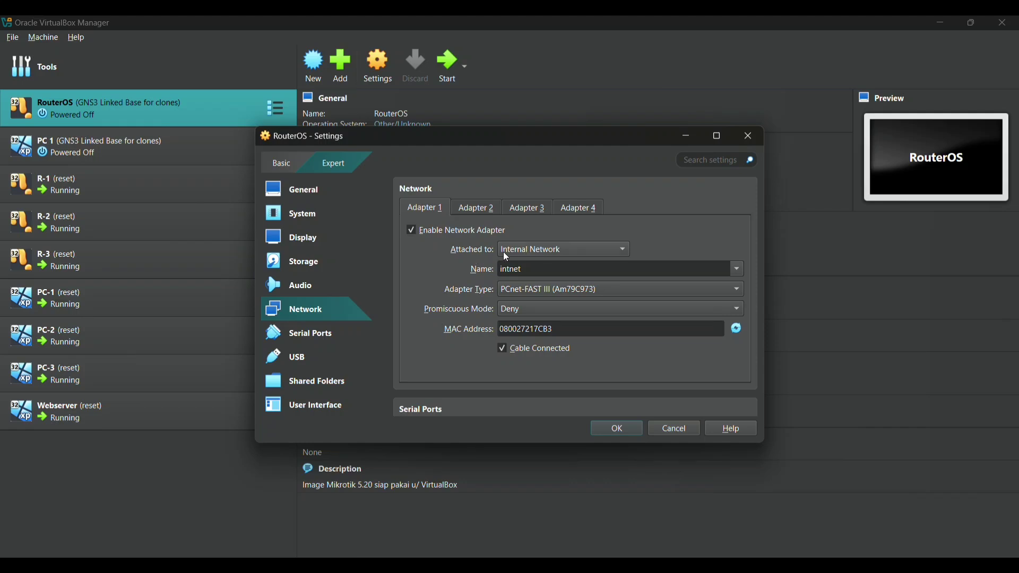
{"action": "left_click", "coordinate": [475, 210]}
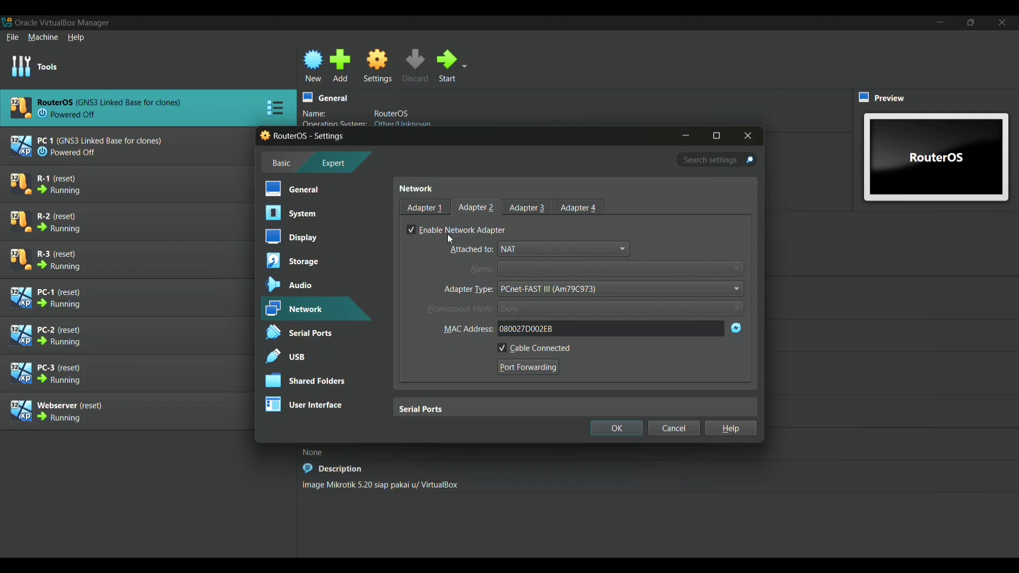
Check the Adapter 1 and Adapter 2 network settings of the PC 1 virtual machine, then minimize the settings window
{"action": "left_click", "coordinate": [118, 166]}
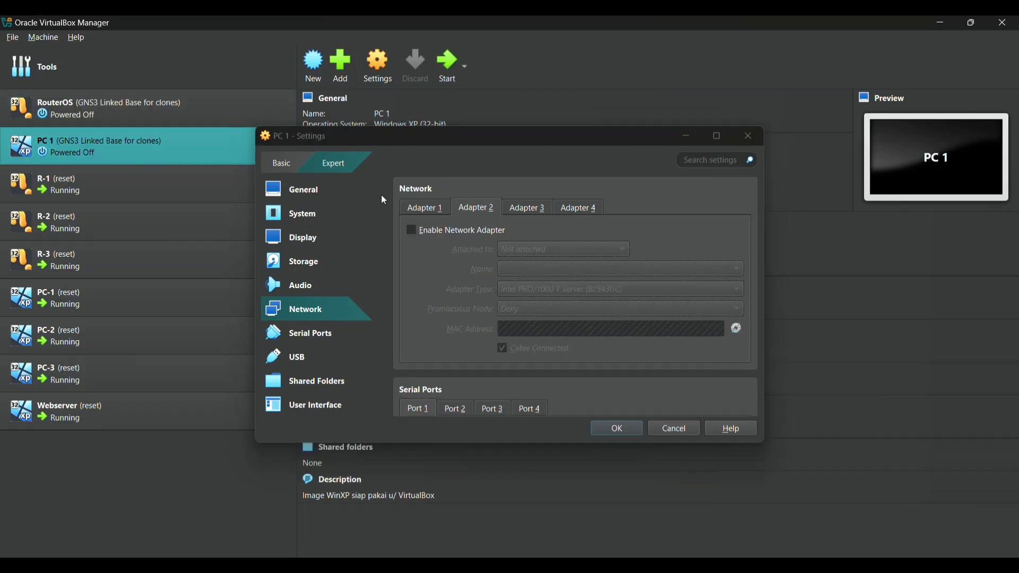
{"action": "left_click", "coordinate": [431, 209]}
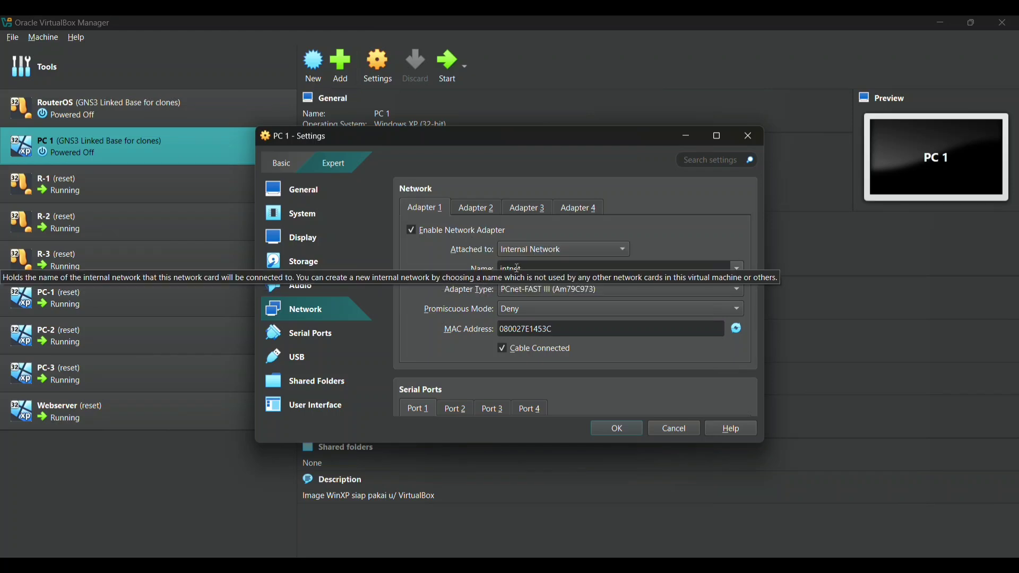
{"action": "left_click", "coordinate": [479, 209]}
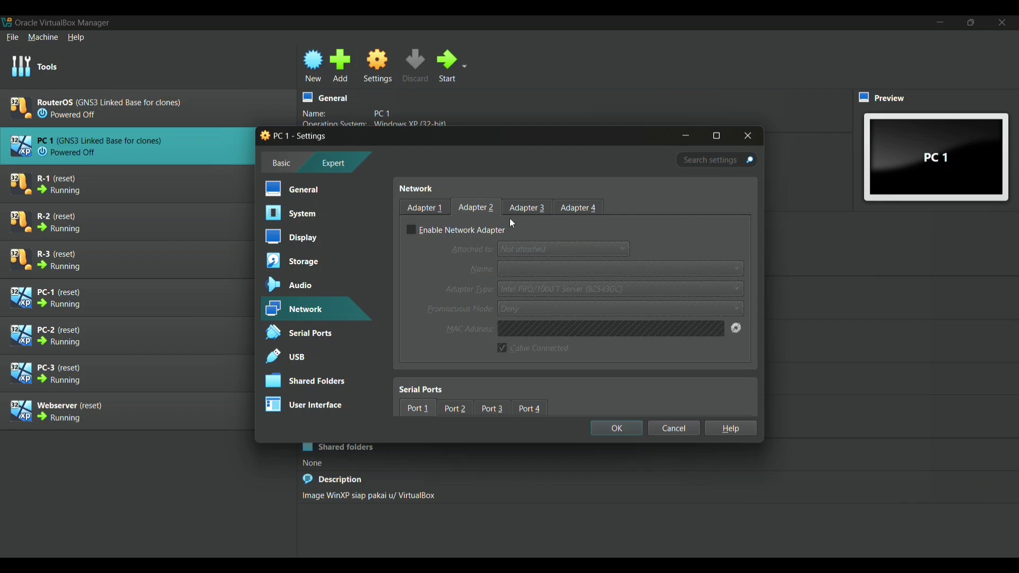
{"action": "left_click", "coordinate": [687, 136]}
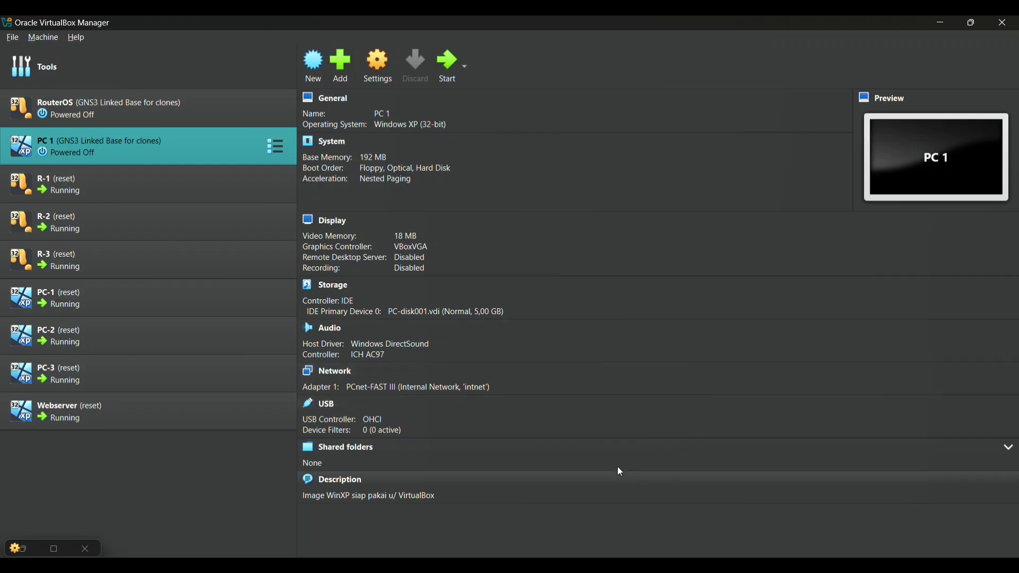
Switch to GNS3, align the Webserver, R-2 and PC-3 nodes in the topology, and show the interface labels
{"action": "left_click", "coordinate": [425, 566]}
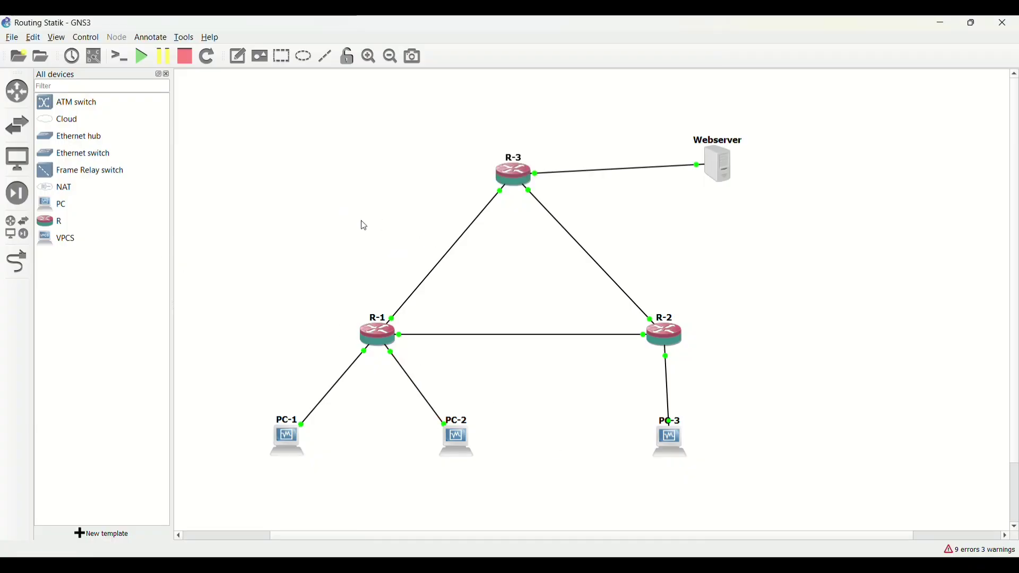
{"action": "left_click_drag", "start_coordinate": [715, 157], "coordinate": [709, 171]}
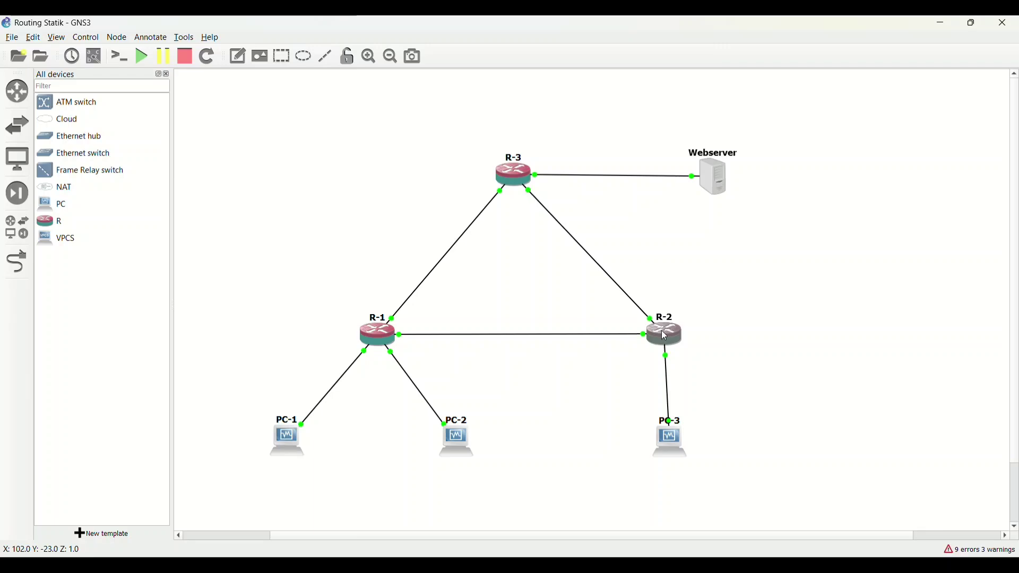
{"action": "left_click_drag", "start_coordinate": [664, 336], "coordinate": [651, 334]}
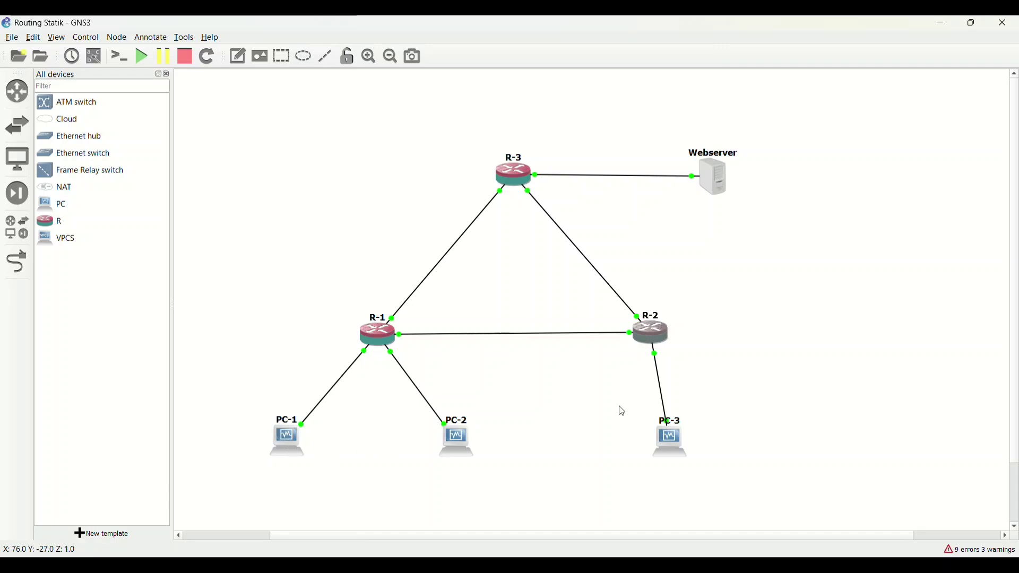
{"action": "left_click_drag", "start_coordinate": [679, 431], "coordinate": [663, 428]}
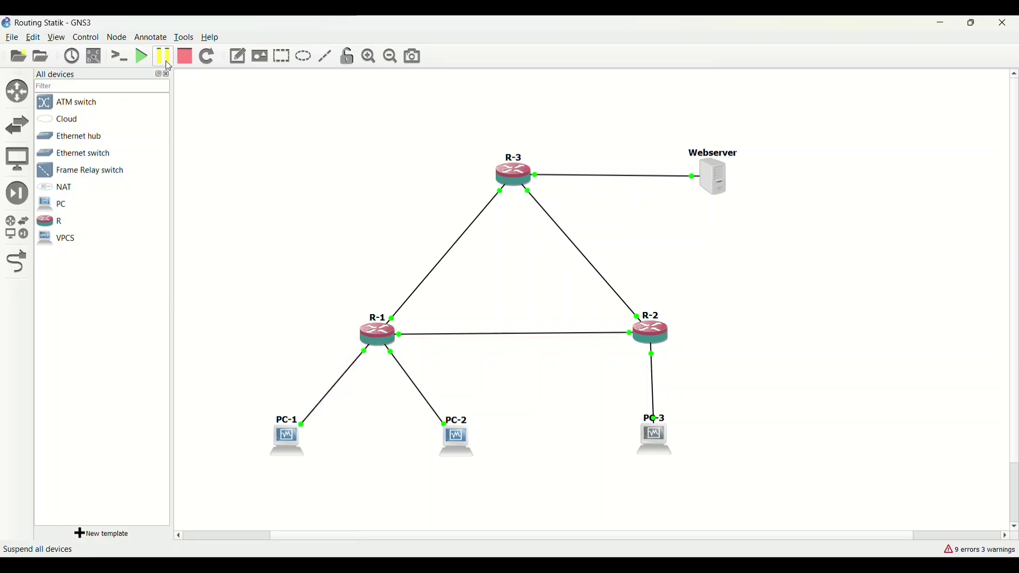
{"action": "left_click", "coordinate": [94, 56]}
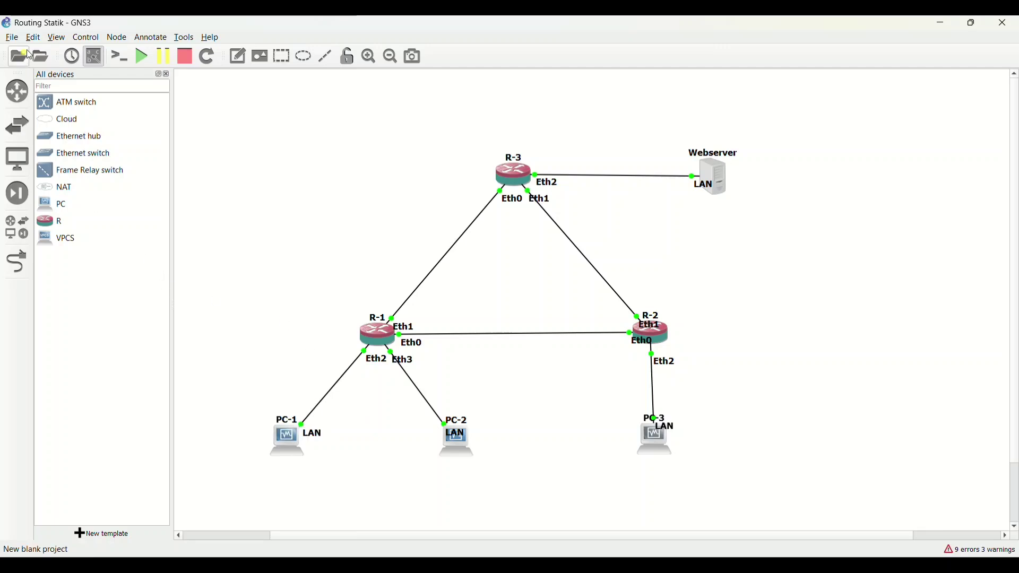
Inspect the PC template's network settings and custom adapter port names in the VirtualBox VM preferences
{"action": "left_click", "coordinate": [33, 38]}
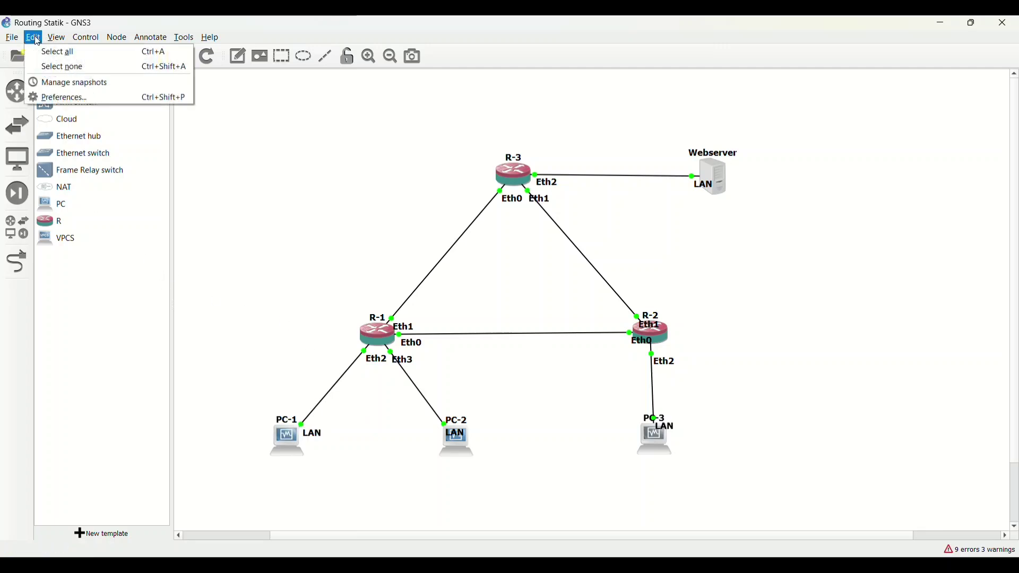
{"action": "left_click", "coordinate": [71, 101]}
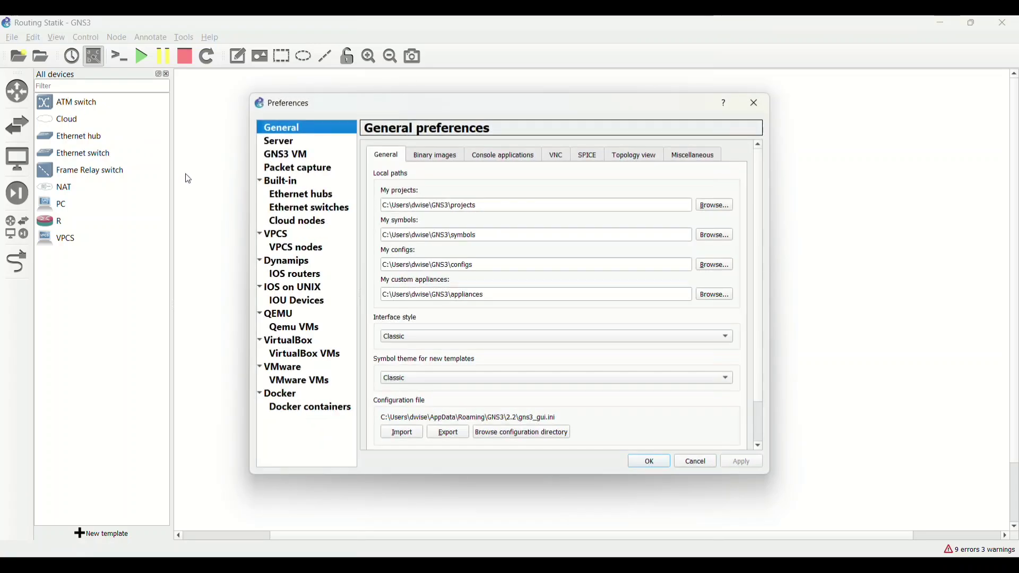
{"action": "left_click", "coordinate": [303, 355]}
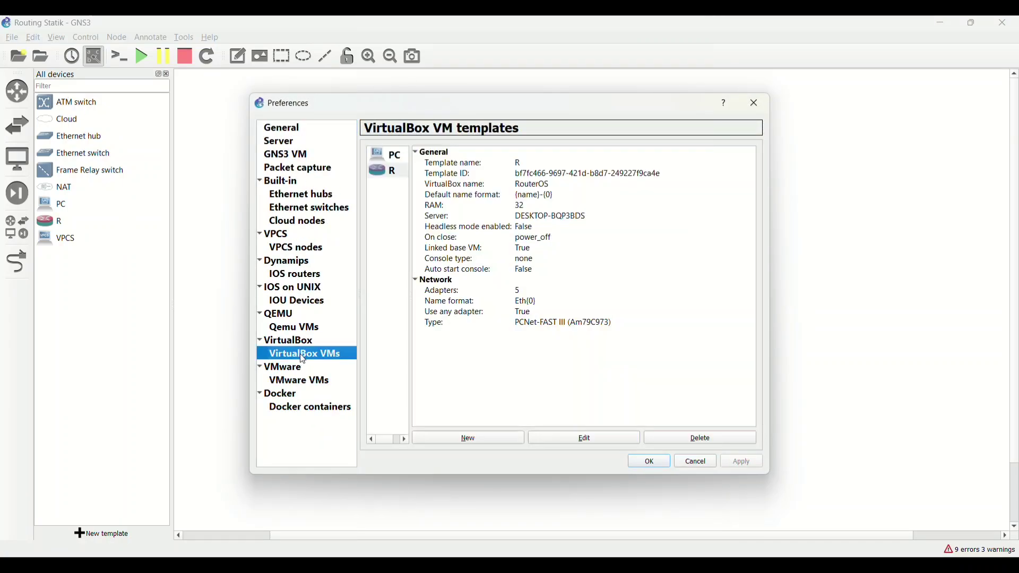
{"action": "left_click", "coordinate": [383, 155]}
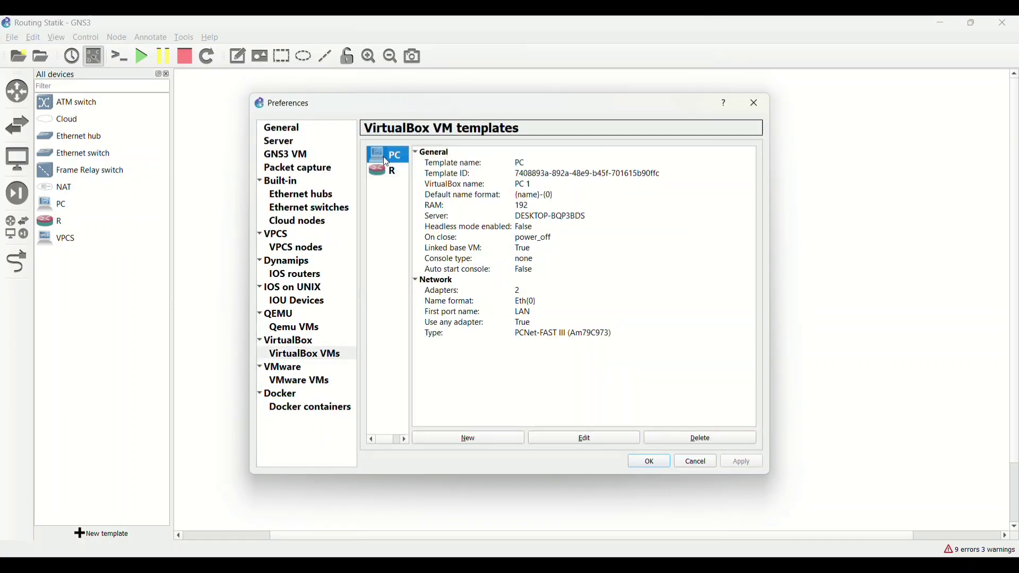
{"action": "left_click", "coordinate": [573, 438]}
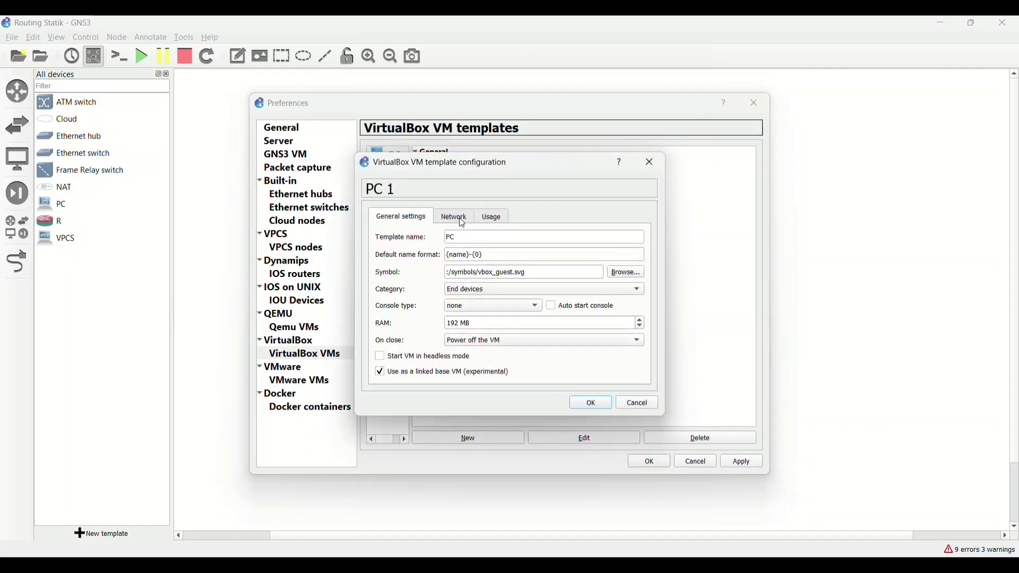
{"action": "left_click", "coordinate": [461, 222]}
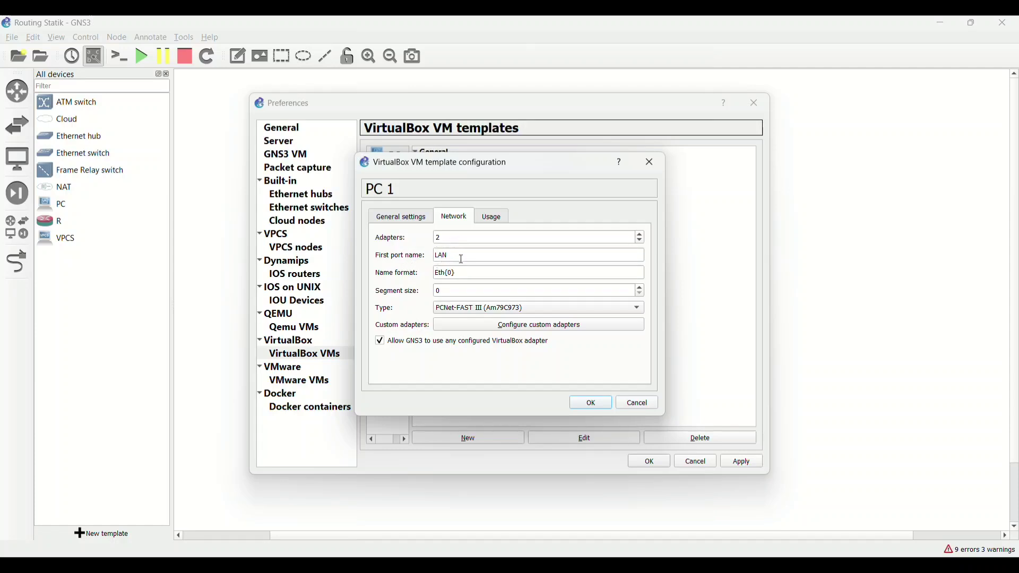
{"action": "left_click", "coordinate": [516, 326]}
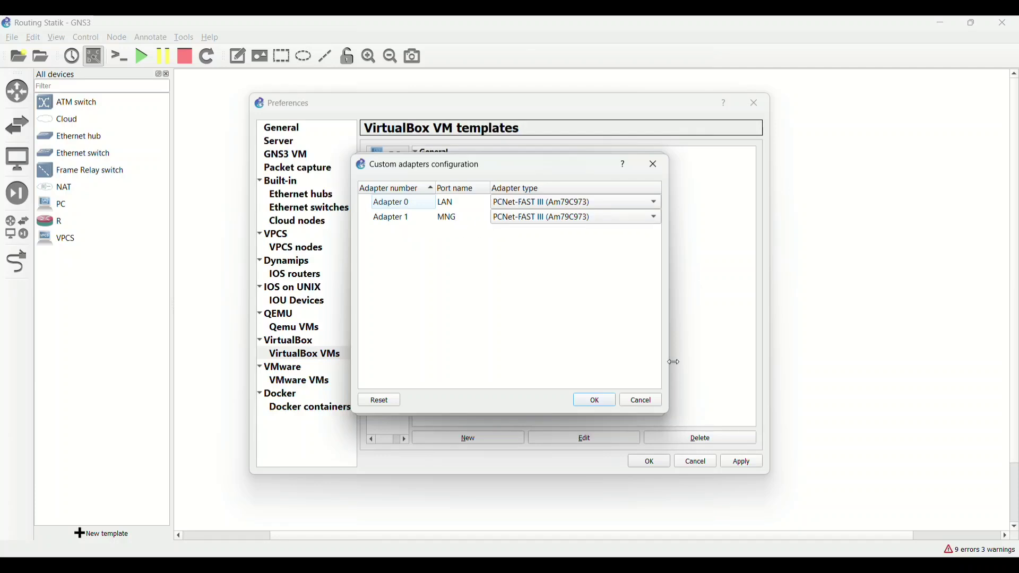
{"action": "left_click", "coordinate": [610, 404]}
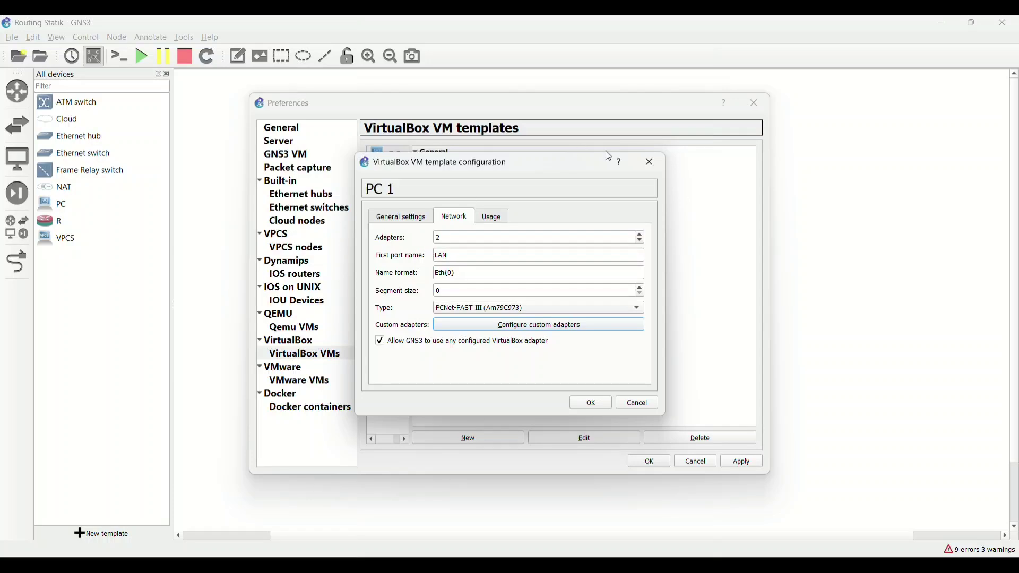
{"action": "left_click", "coordinate": [590, 405]}
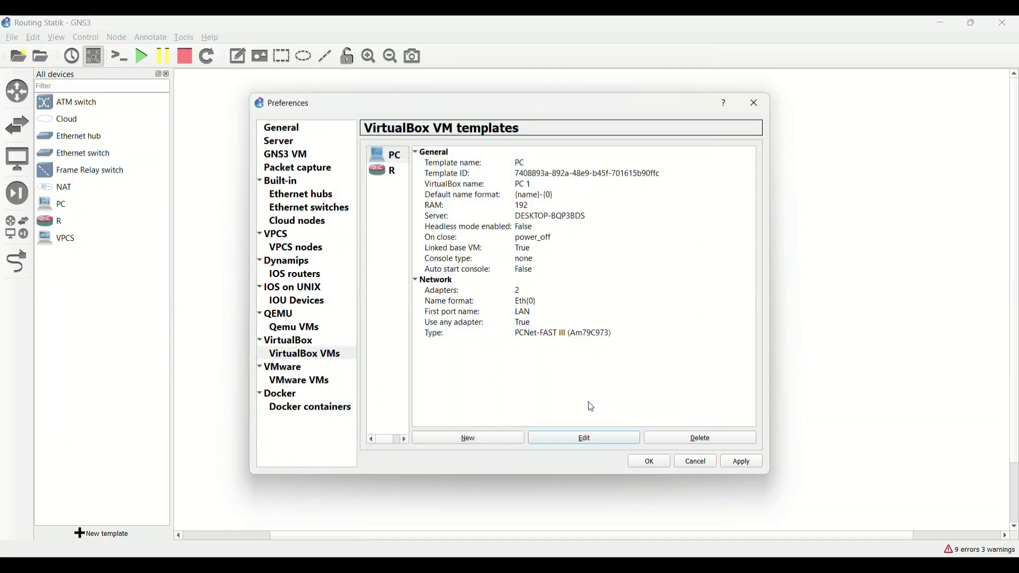
Inspect the R router template's network settings and its custom adapter port names
{"action": "left_click", "coordinate": [391, 171]}
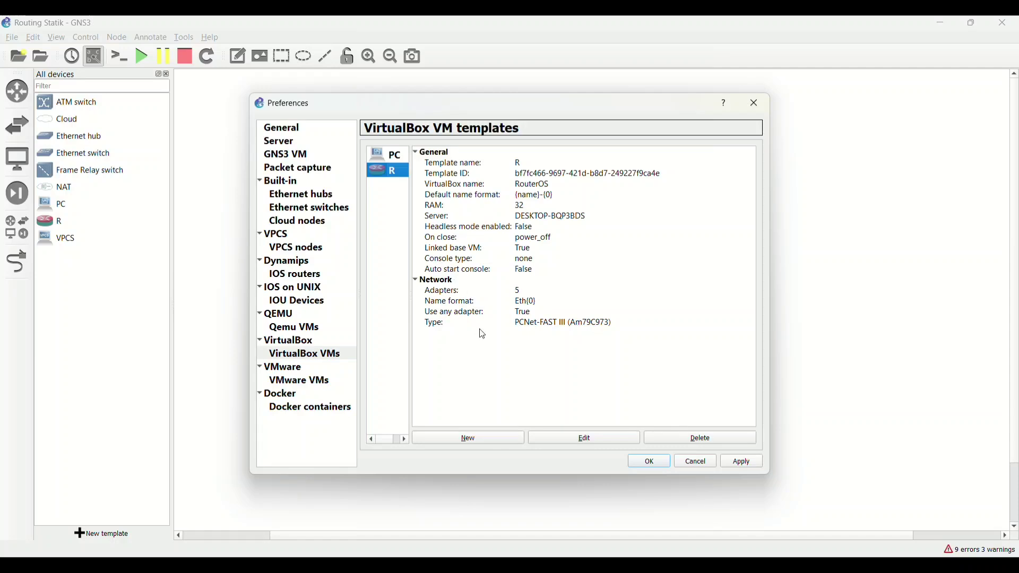
{"action": "left_click", "coordinate": [555, 439]}
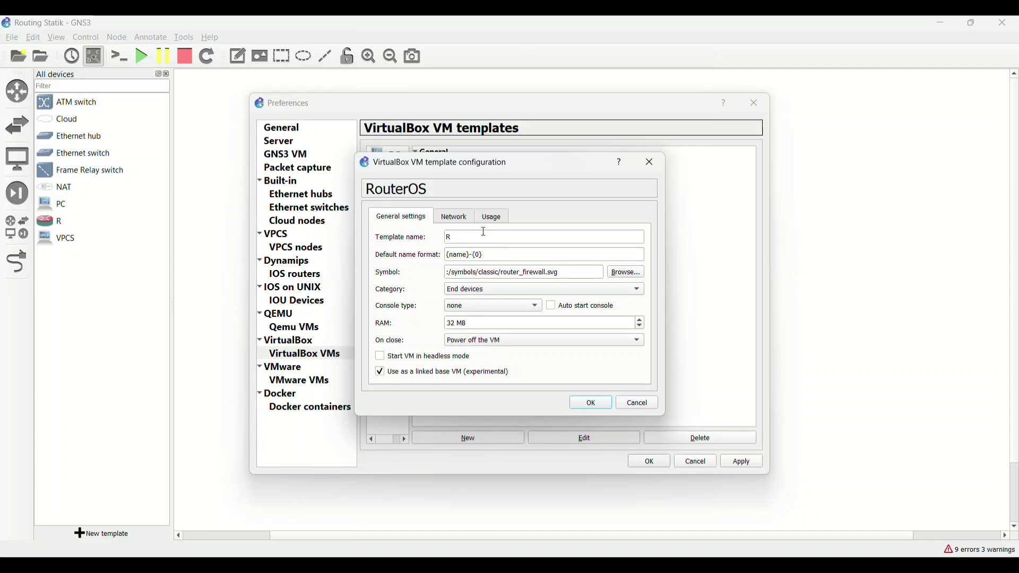
{"action": "left_click", "coordinate": [451, 222]}
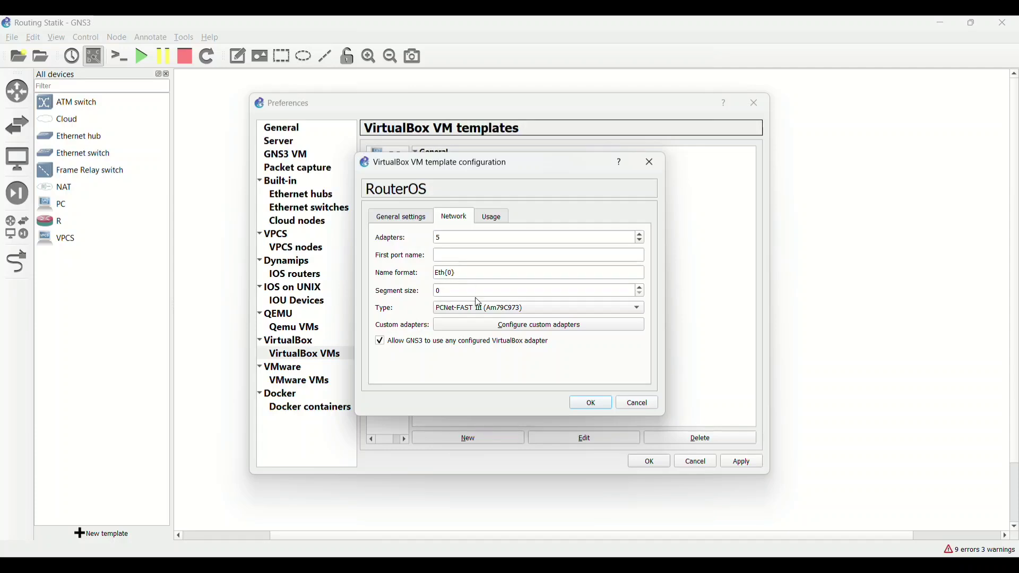
{"action": "left_click", "coordinate": [471, 325]}
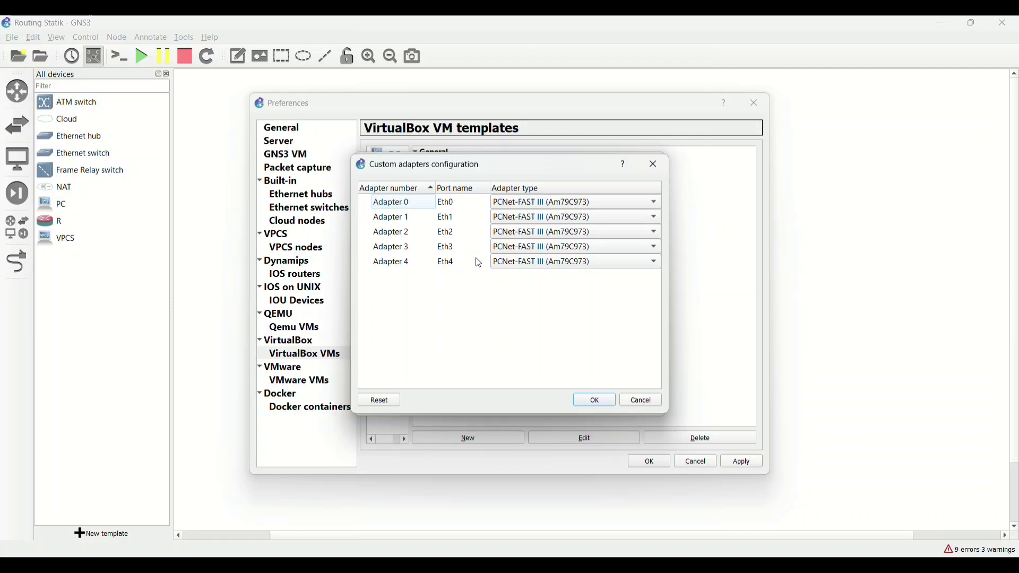
{"action": "left_click", "coordinate": [595, 401]}
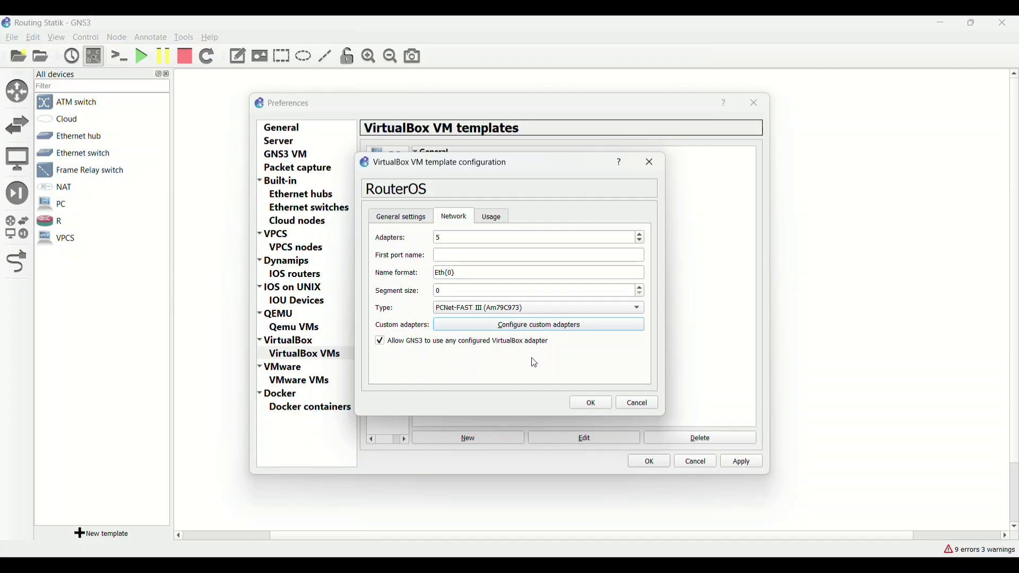
{"action": "left_click", "coordinate": [588, 404]}
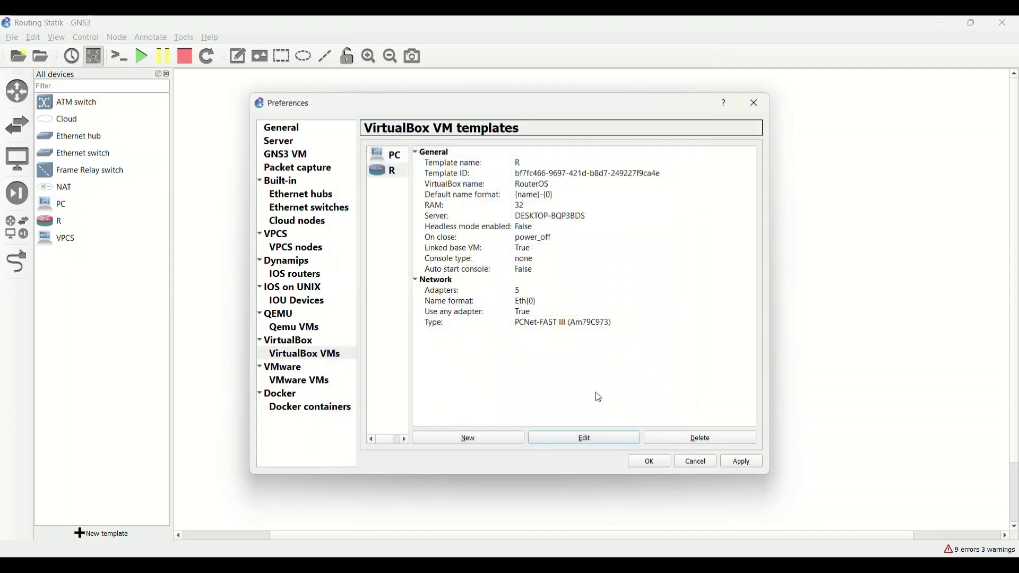
Recheck the PC template's option allowing GNS3 to use any configured VirtualBox adapter, and apply the preferences
{"action": "left_click", "coordinate": [400, 162]}
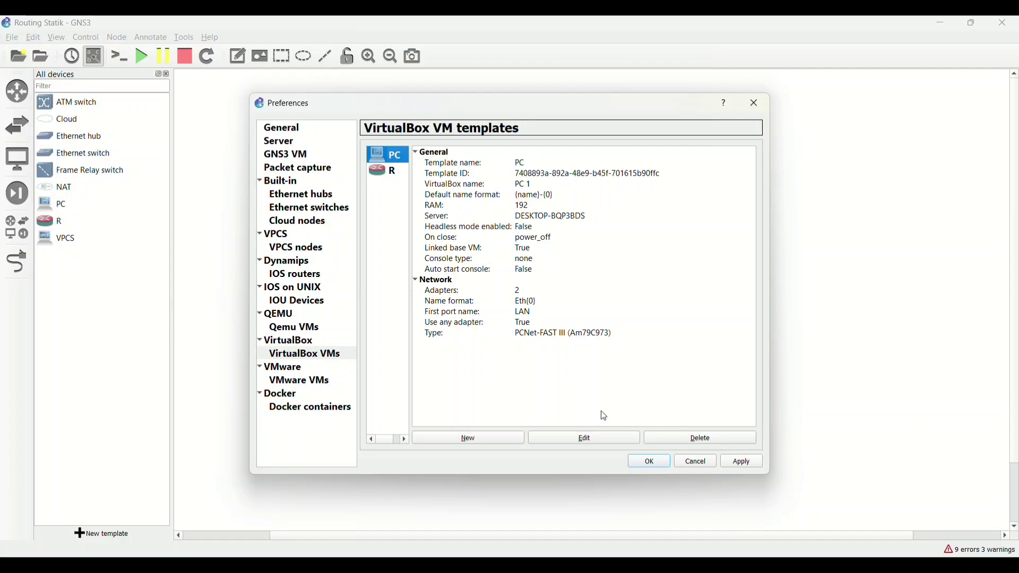
{"action": "left_click", "coordinate": [586, 443]}
{"action": "left_click", "coordinate": [446, 226]}
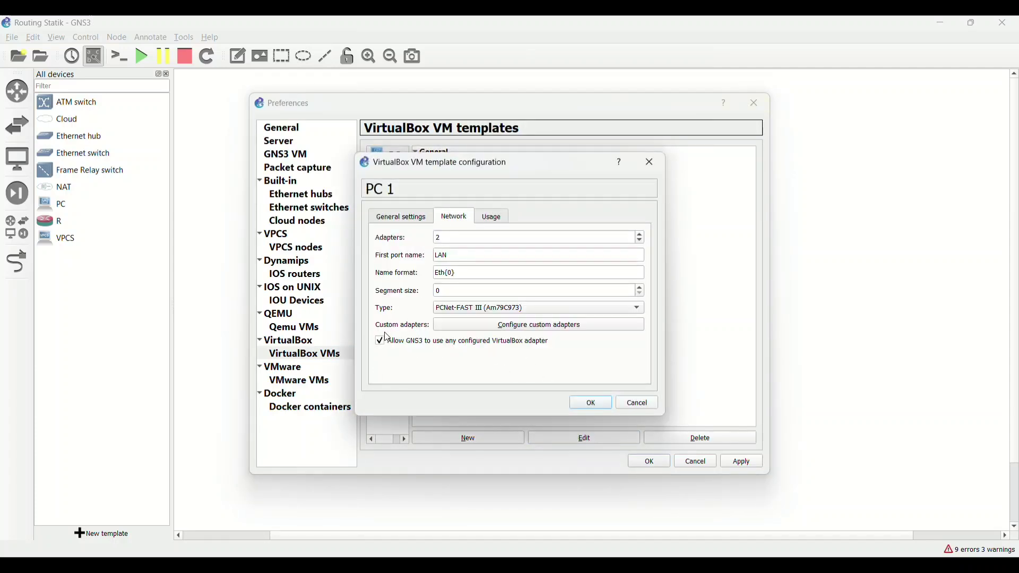
{"action": "left_click", "coordinate": [589, 404]}
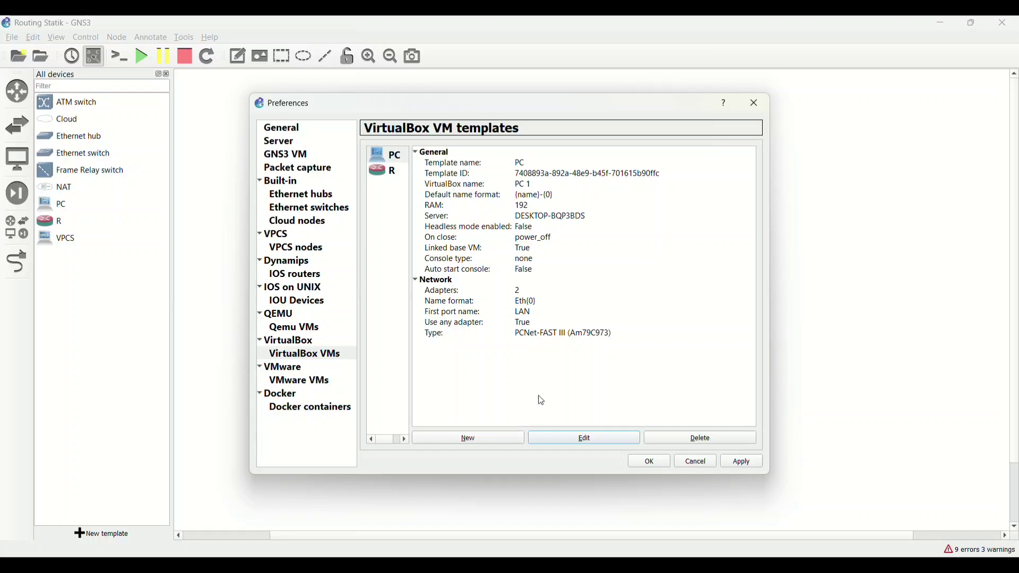
{"action": "left_click", "coordinate": [750, 467]}
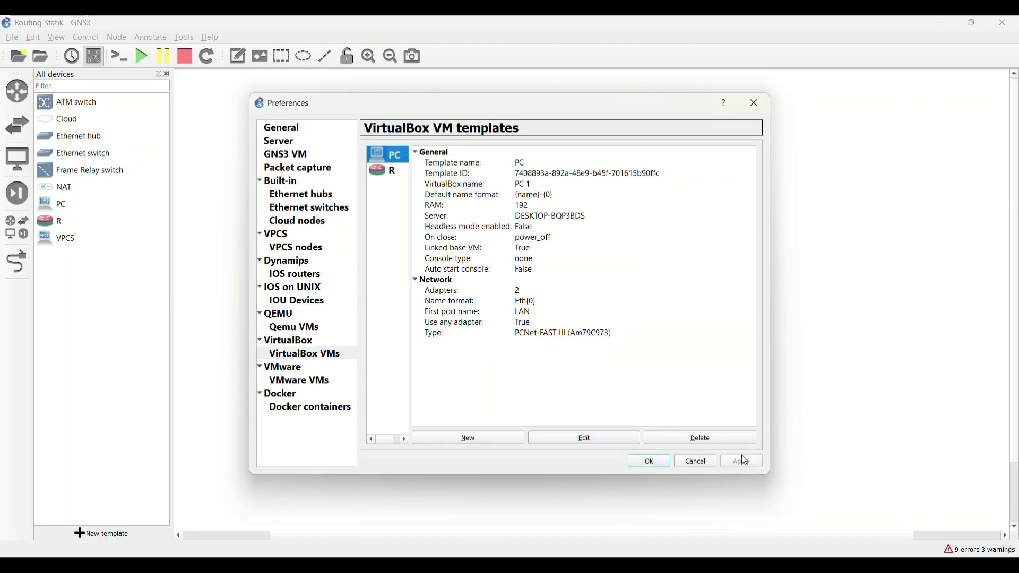
{"action": "left_click", "coordinate": [654, 463]}
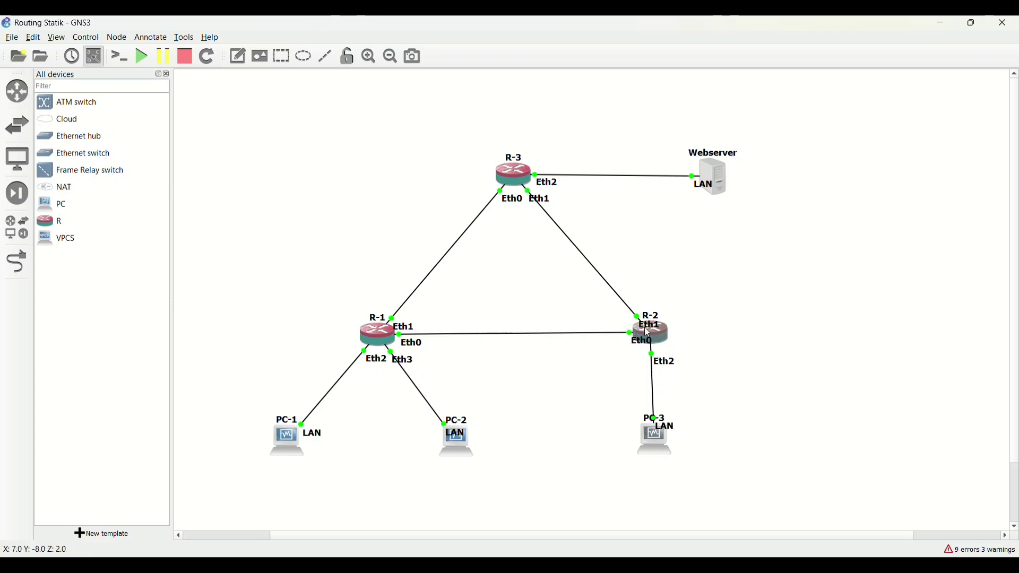
{"action": "mouse_move", "coordinate": [644, 327]}
{"action": "mouse_move", "coordinate": [375, 340]}
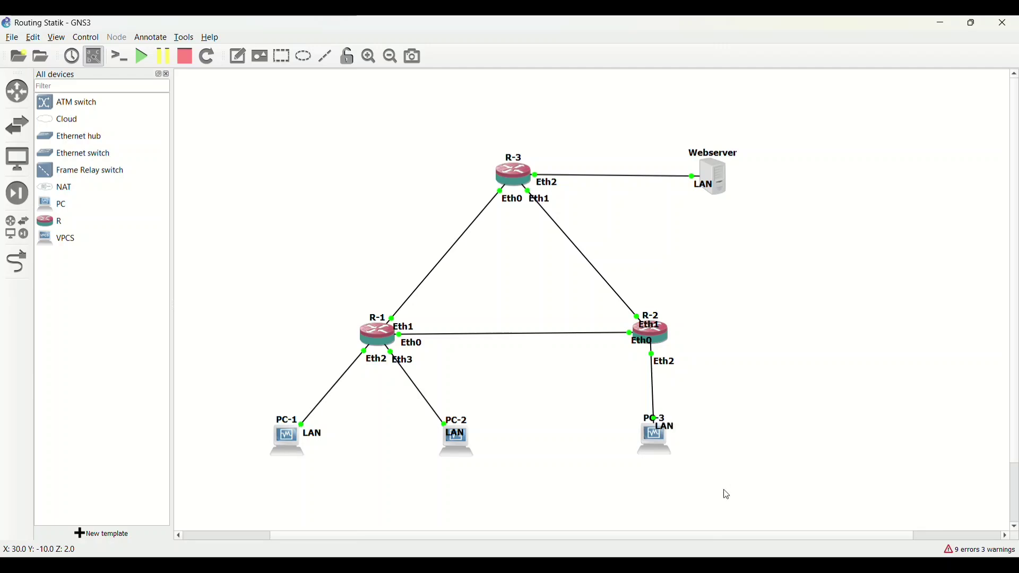
{"action": "mouse_move", "coordinate": [627, 566]}
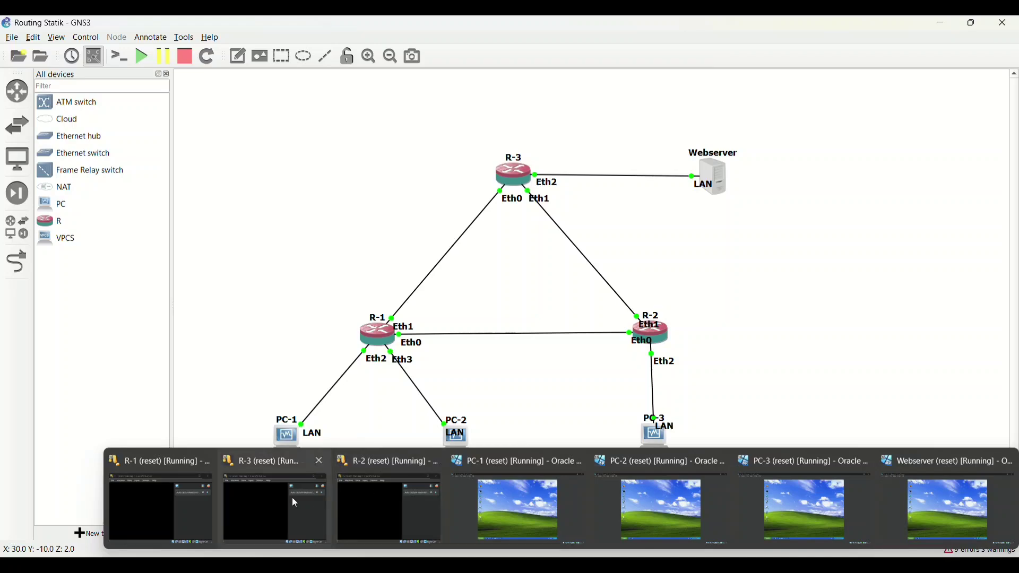
{"action": "mouse_move", "coordinate": [508, 490]}
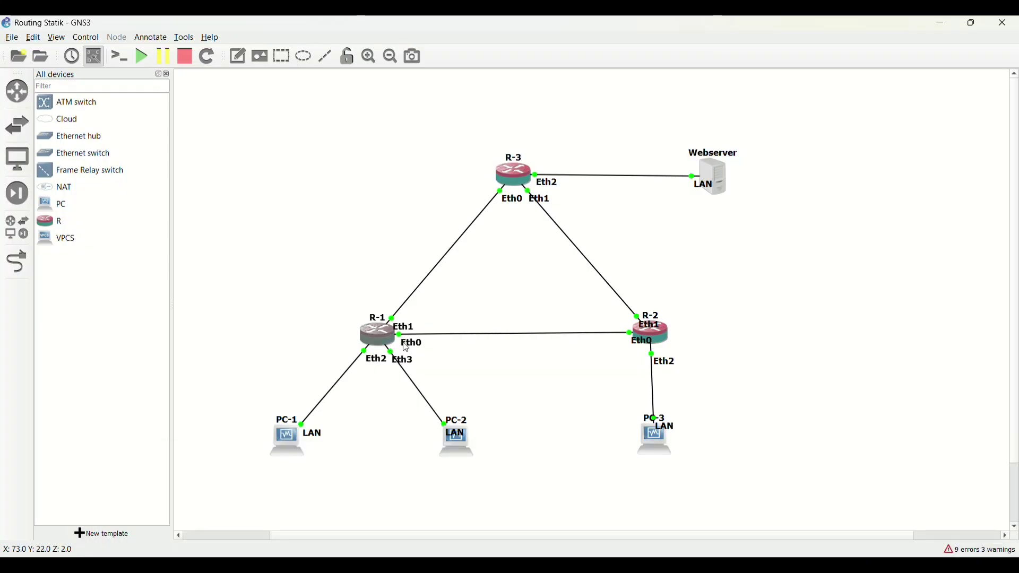
Hide the interface labels in the topology and switch to the PC-1 virtual machine in VirtualBox
{"action": "left_click", "coordinate": [91, 64]}
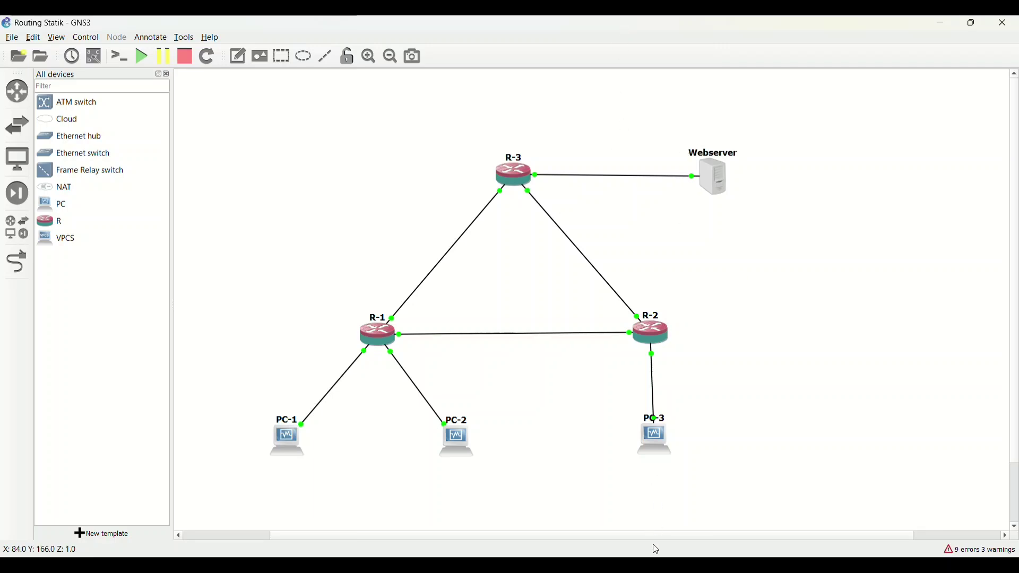
{"action": "mouse_move", "coordinate": [670, 552]}
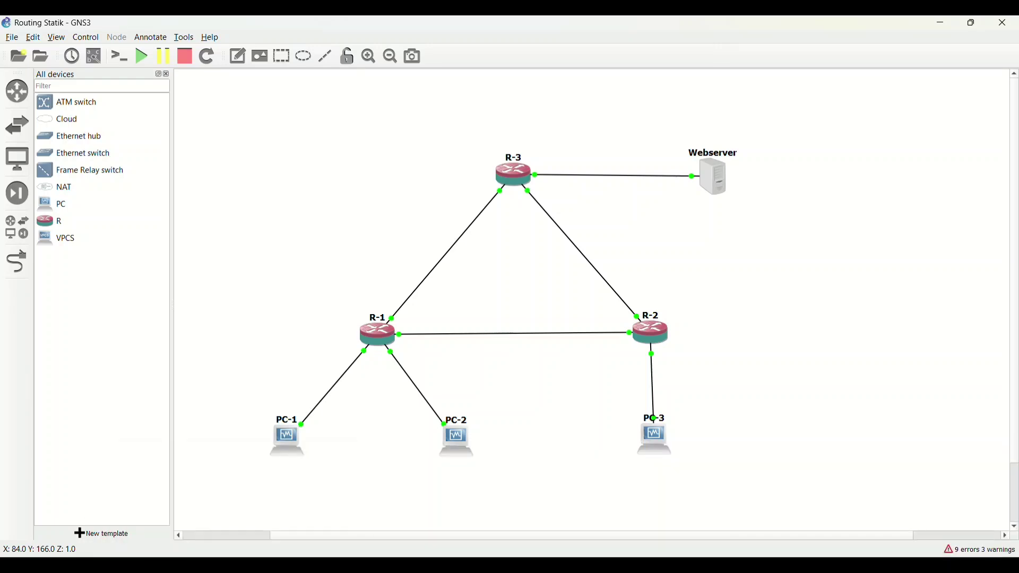
{"action": "left_click", "coordinate": [730, 565]}
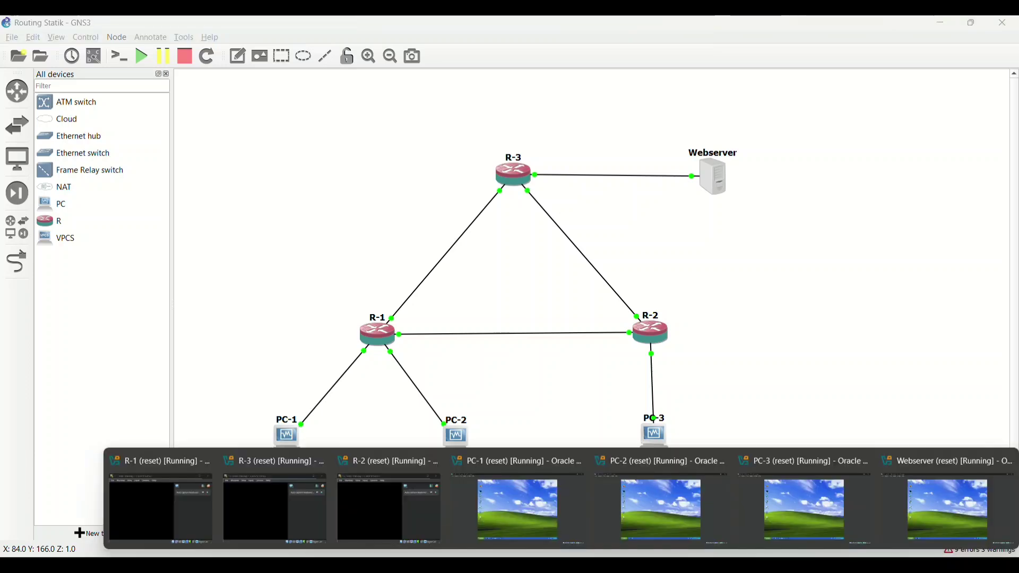
{"action": "left_click", "coordinate": [526, 514]}
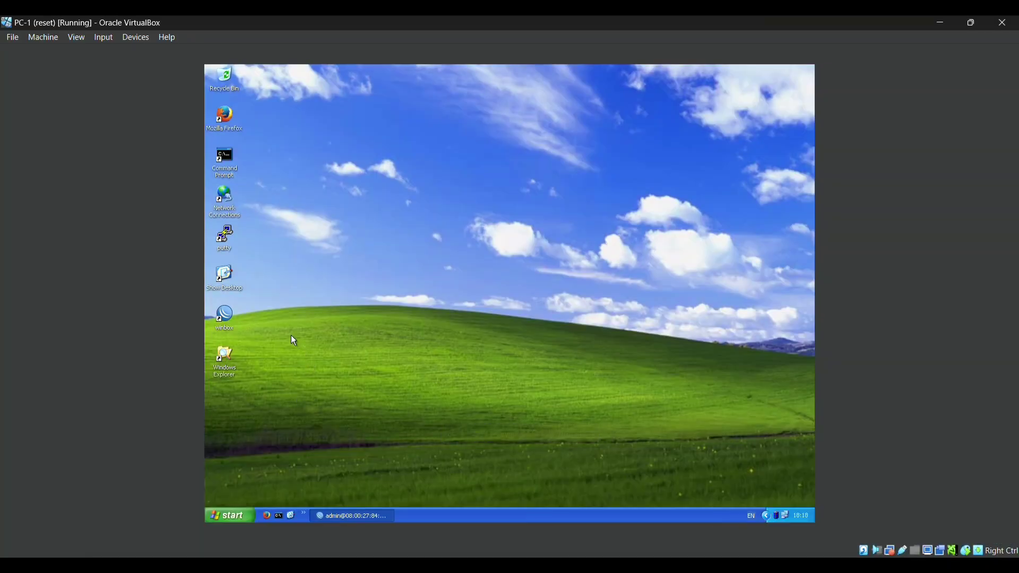
Connect WinBox on PC-1 to the discovered MikroTik router 08:00:27:84:79:F3 as admin and examine its IP address list
{"action": "left_click", "coordinate": [230, 321]}
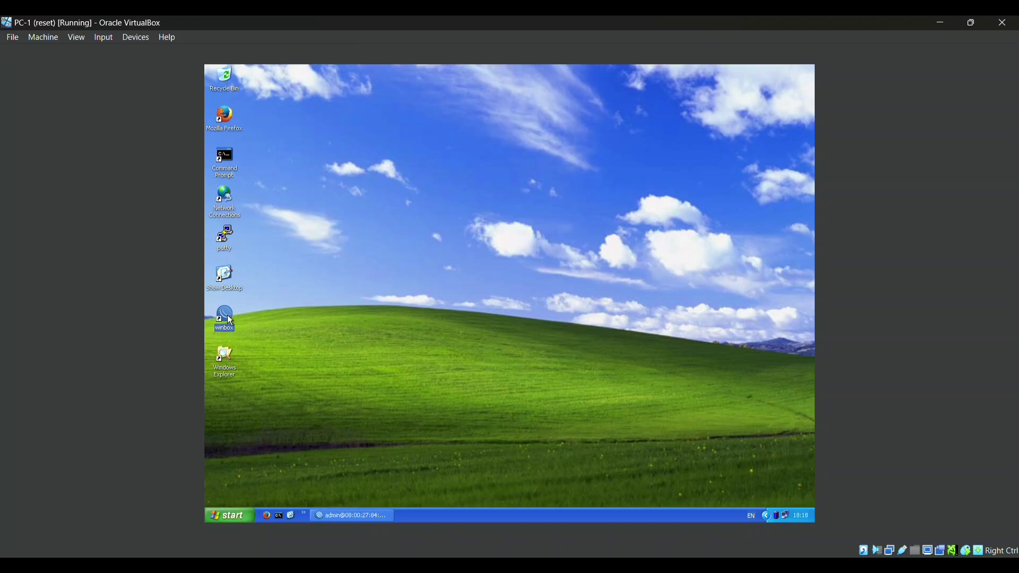
{"action": "double_click", "coordinate": [232, 318]}
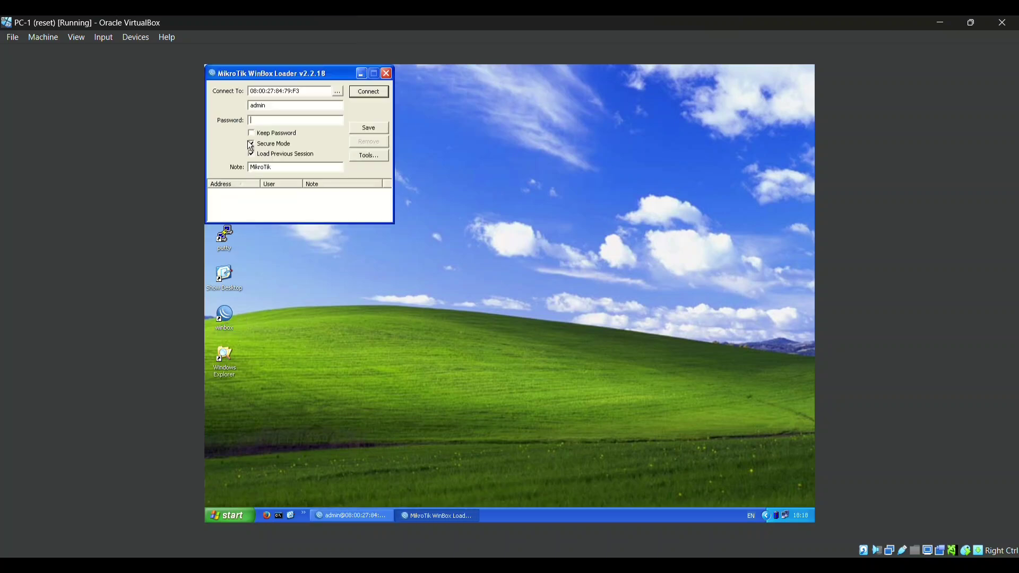
{"action": "left_click", "coordinate": [339, 91]}
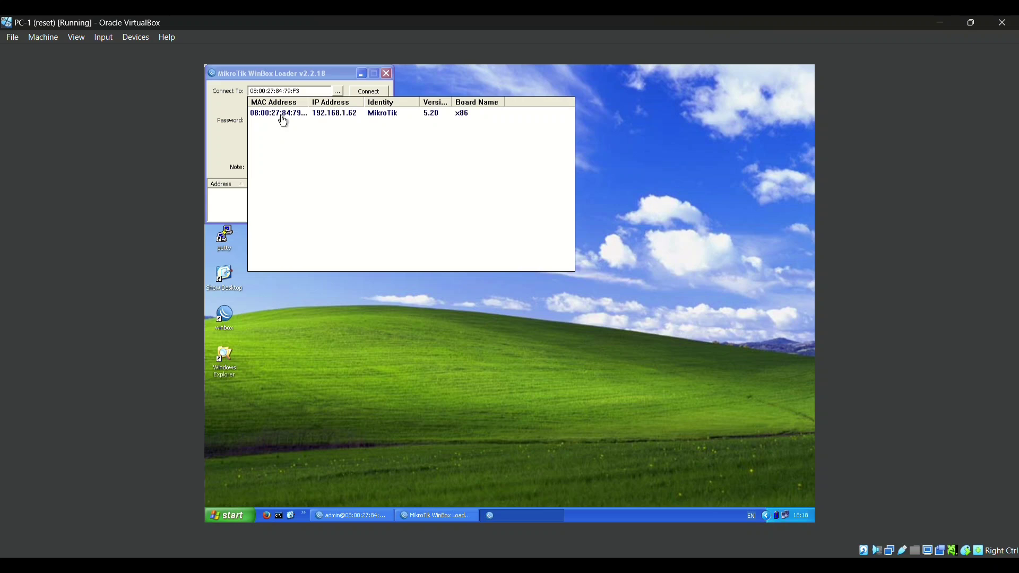
{"action": "left_click", "coordinate": [280, 115]}
{"action": "left_click", "coordinate": [364, 96]}
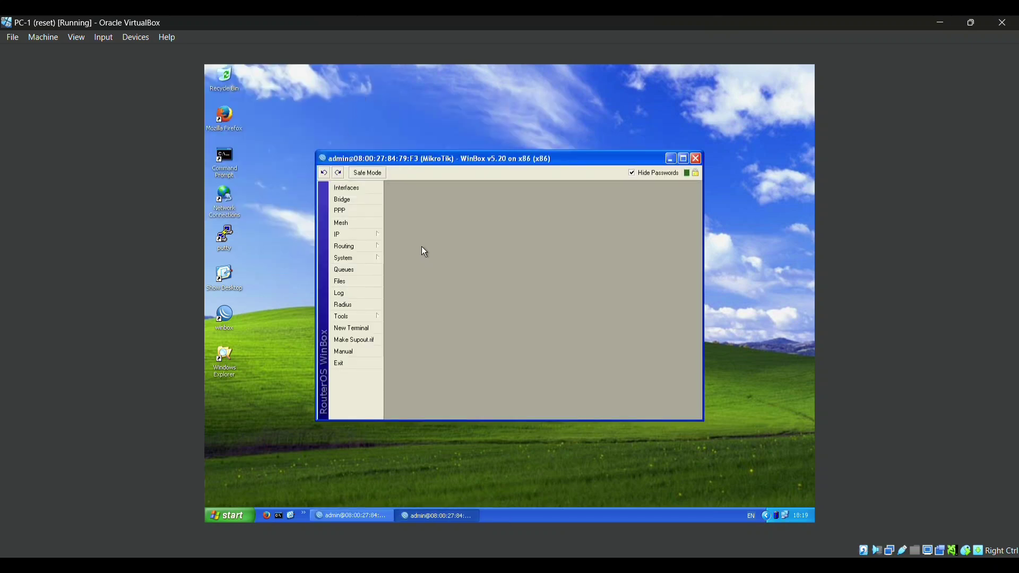
{"action": "left_click", "coordinate": [353, 233]}
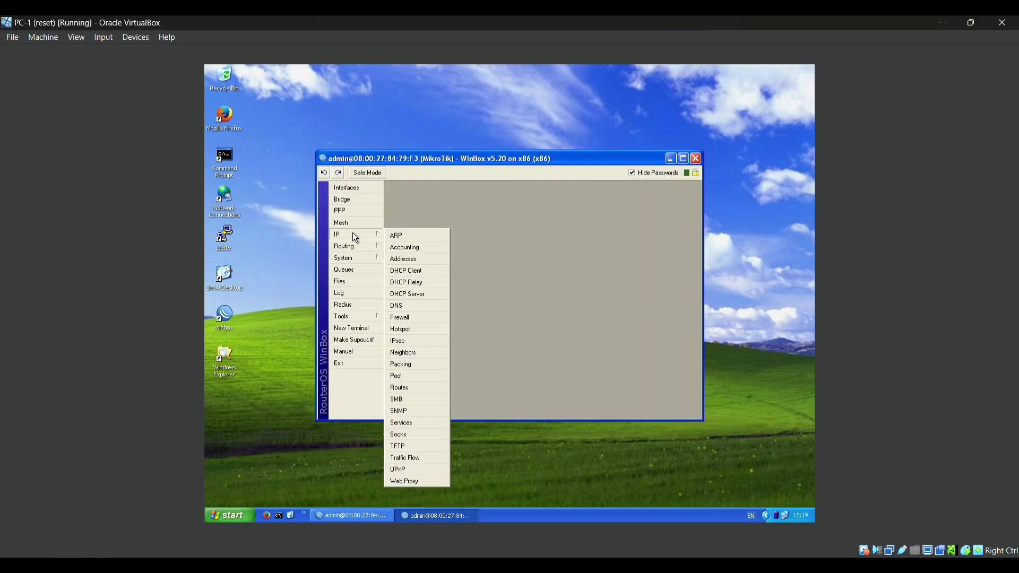
{"action": "left_click", "coordinate": [434, 258]}
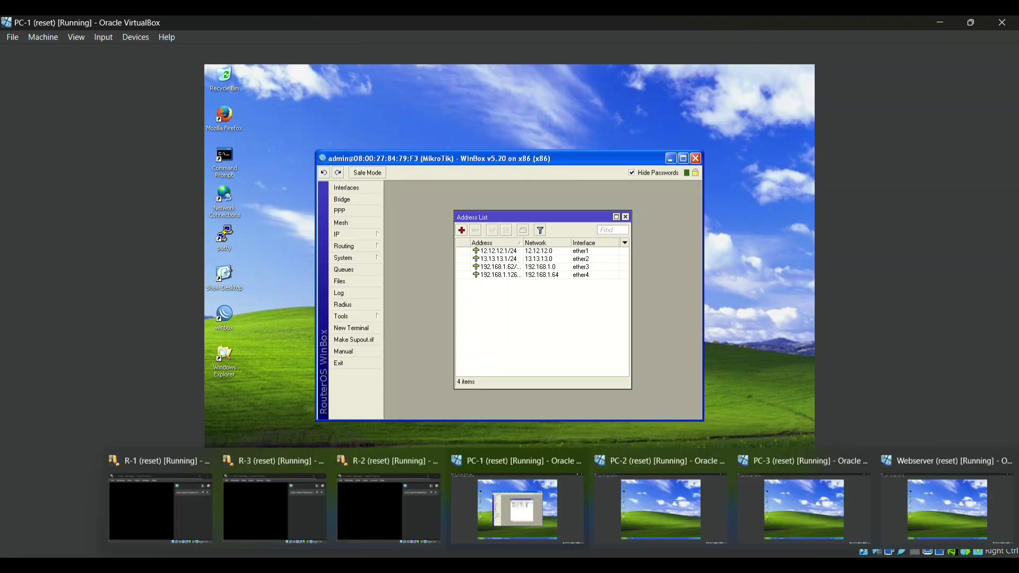
Switch to PC-2, connect WinBox to router R-1 as admin, and examine its IP address list
{"action": "left_click", "coordinate": [669, 518]}
{"action": "left_click", "coordinate": [228, 319]}
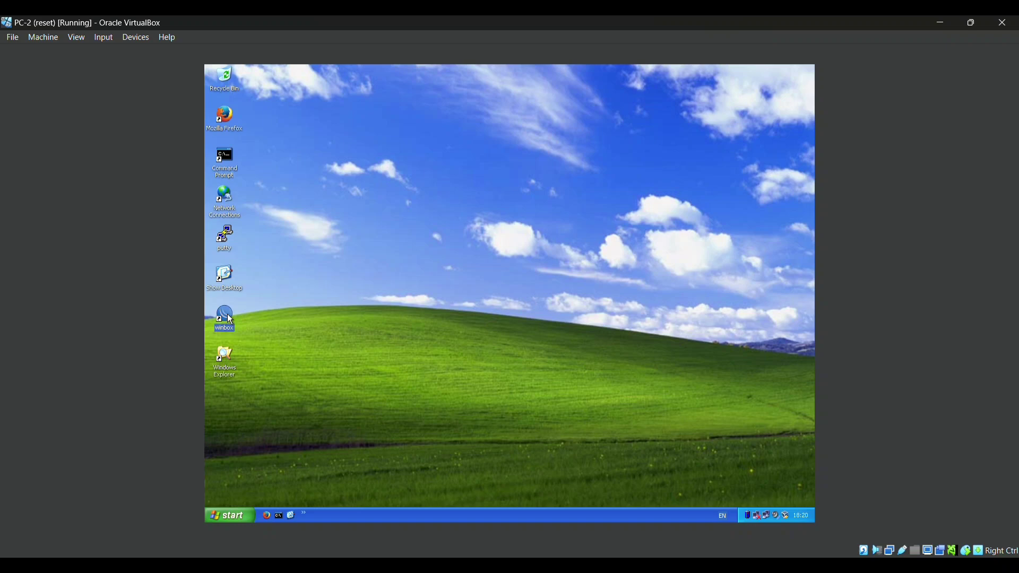
{"action": "left_click", "coordinate": [285, 313]}
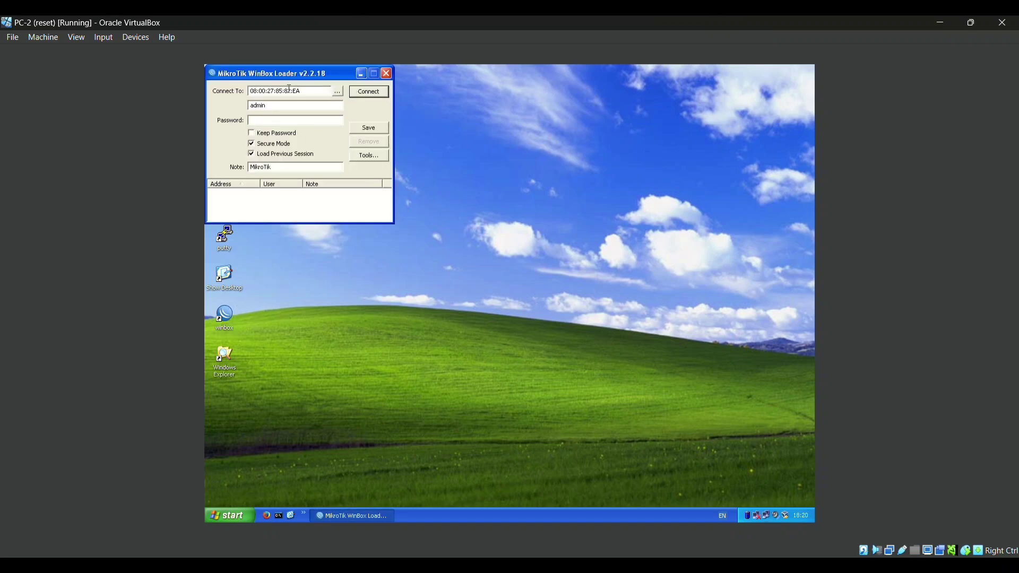
{"action": "left_click", "coordinate": [357, 91]}
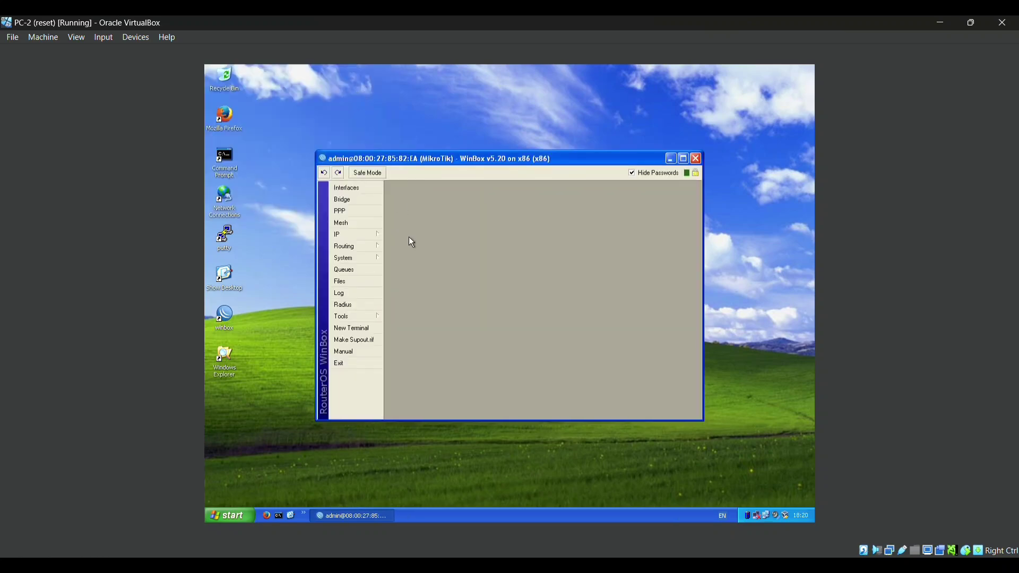
{"action": "left_click", "coordinate": [342, 236]}
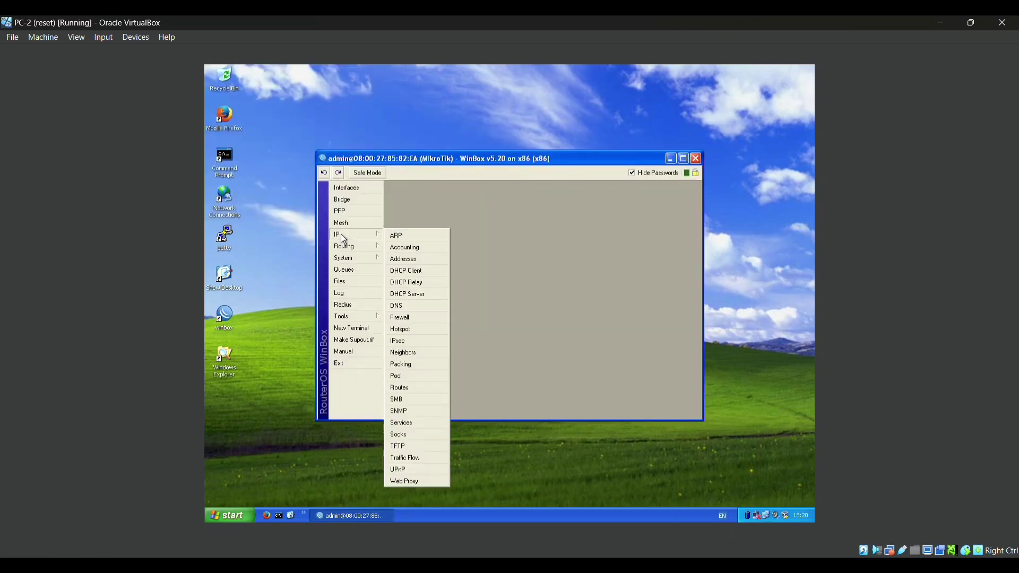
{"action": "left_click", "coordinate": [419, 262]}
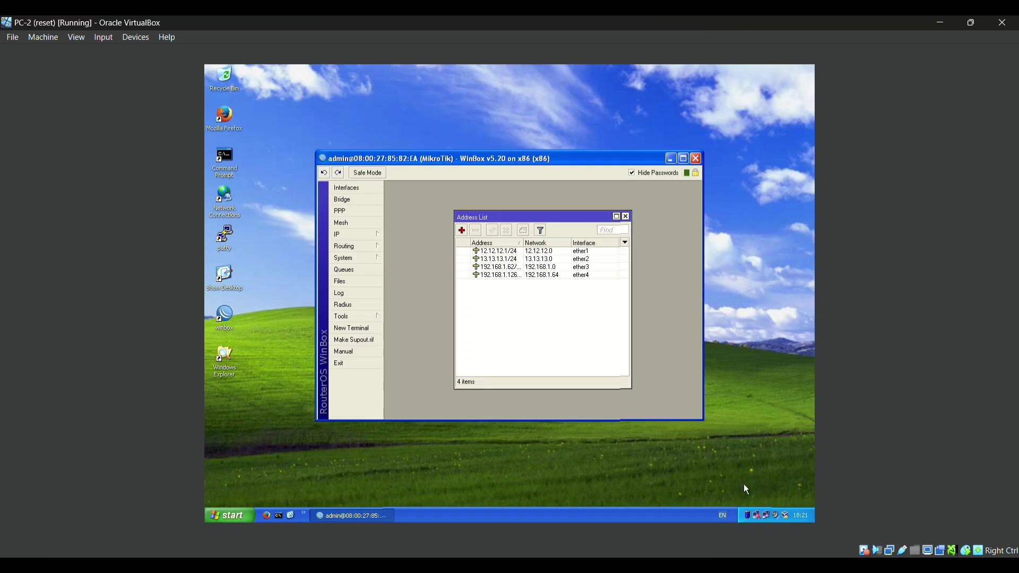
{"action": "mouse_move", "coordinate": [701, 565]}
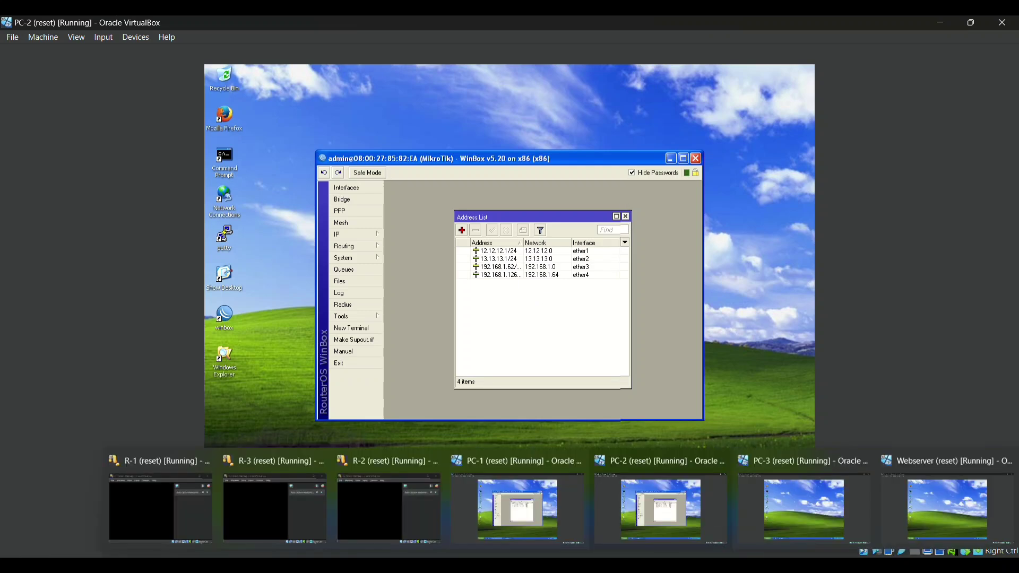
{"action": "left_click", "coordinate": [772, 510]}
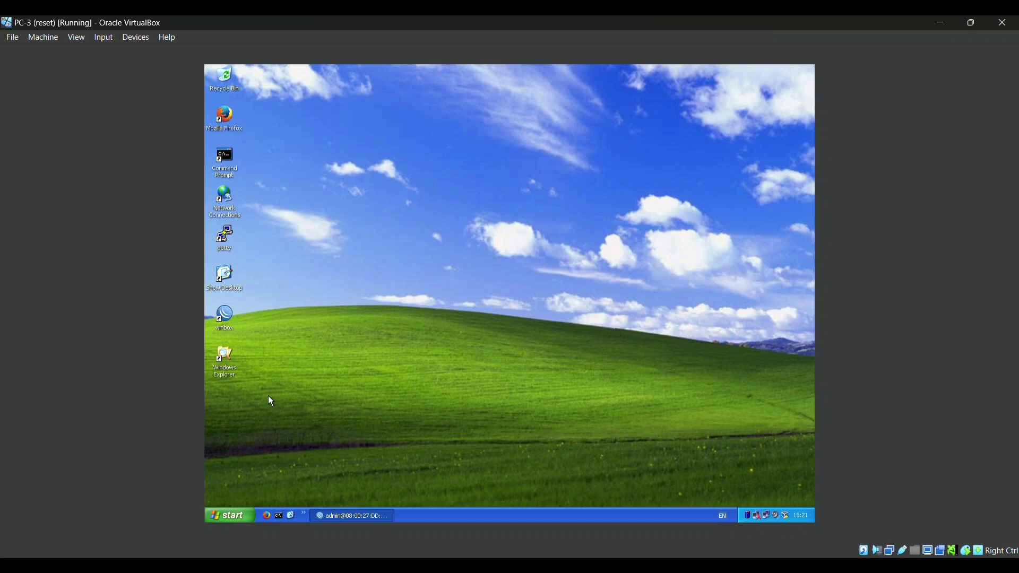
{"action": "double_click", "coordinate": [222, 318]}
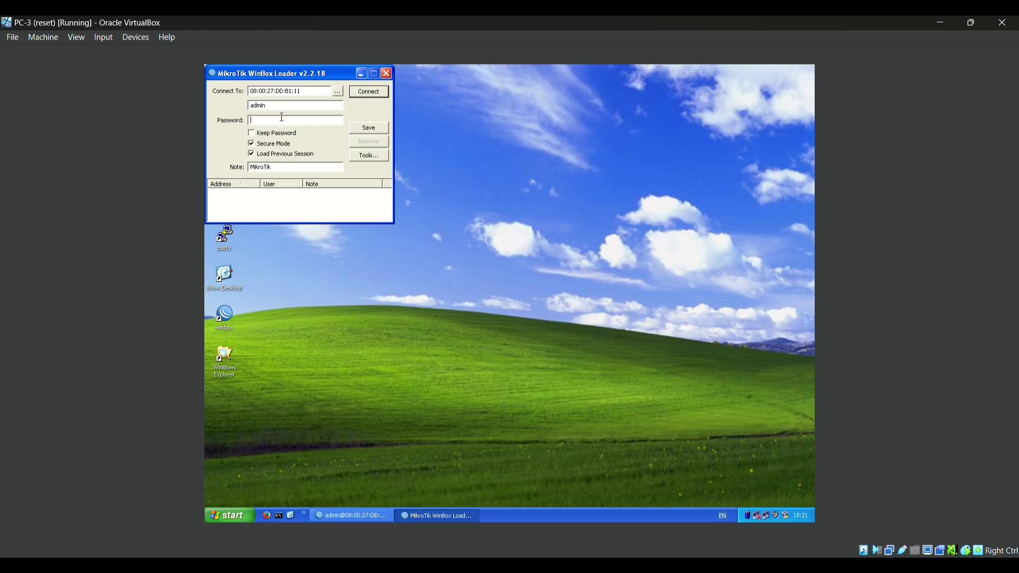
{"action": "left_click", "coordinate": [413, 85]}
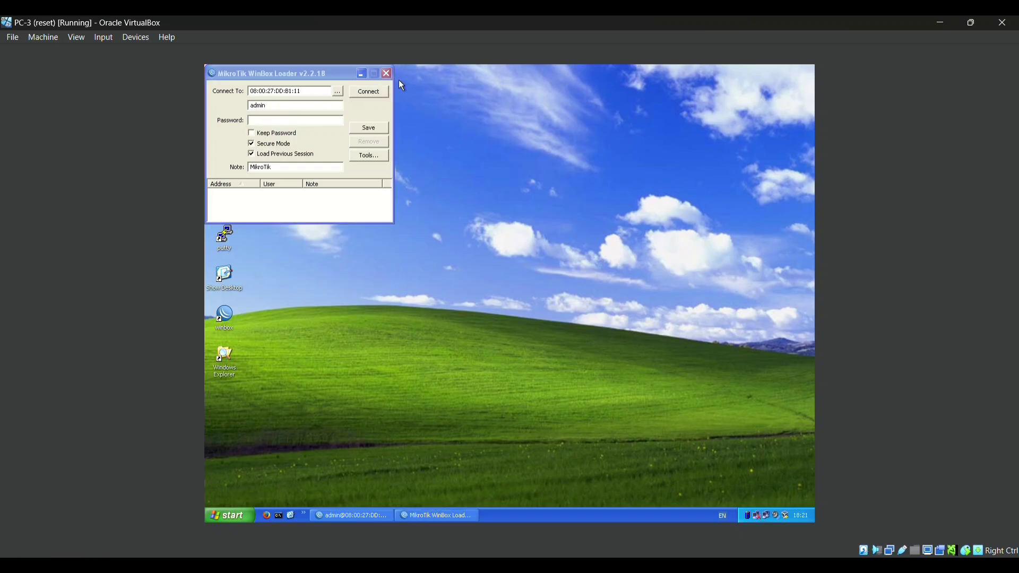
{"action": "left_click", "coordinate": [365, 76]}
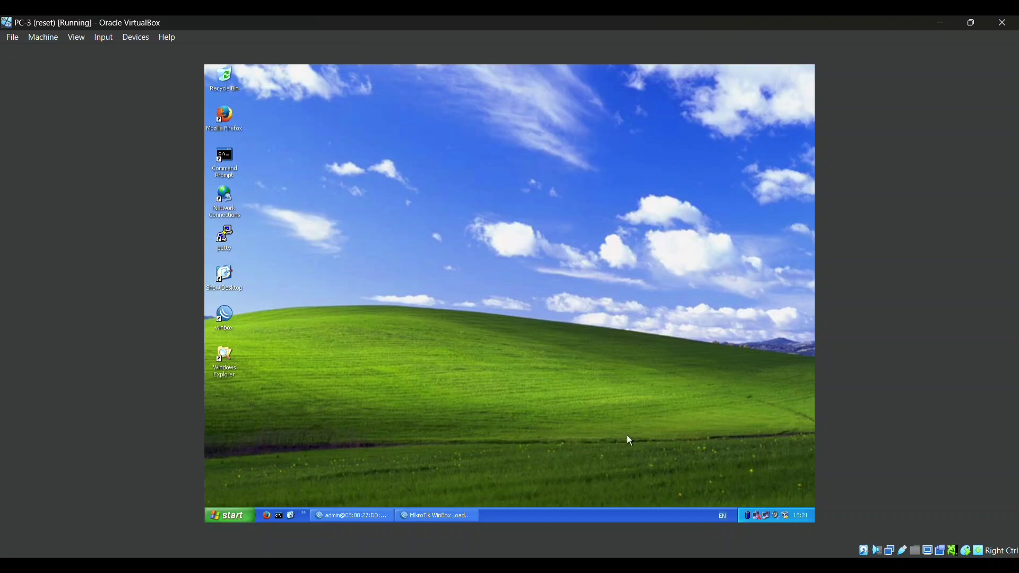
Return to the PC-1 machine and review router R-1's IP address list again
{"action": "mouse_move", "coordinate": [672, 564]}
{"action": "mouse_move", "coordinate": [736, 563]}
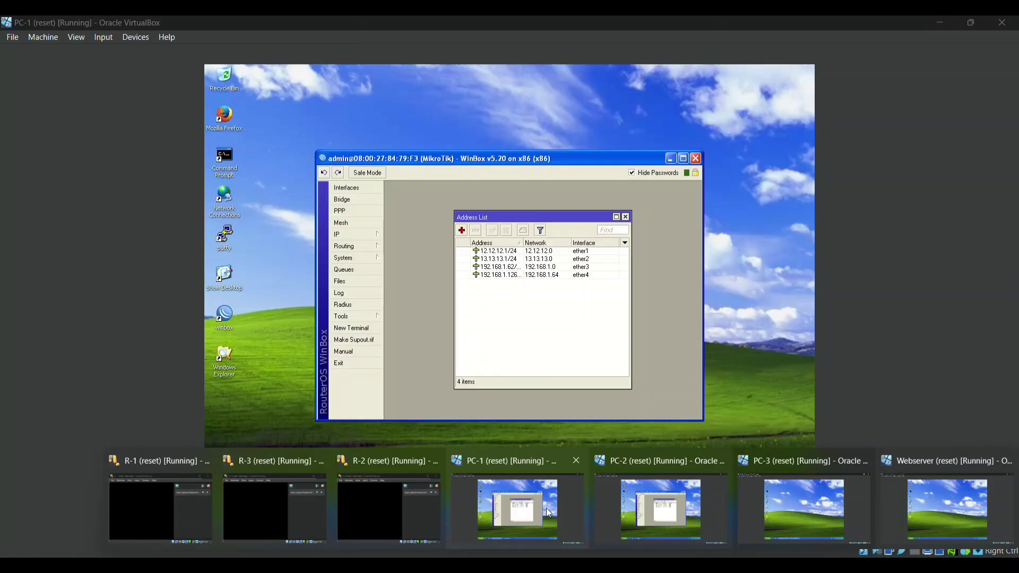
{"action": "left_click", "coordinate": [547, 508]}
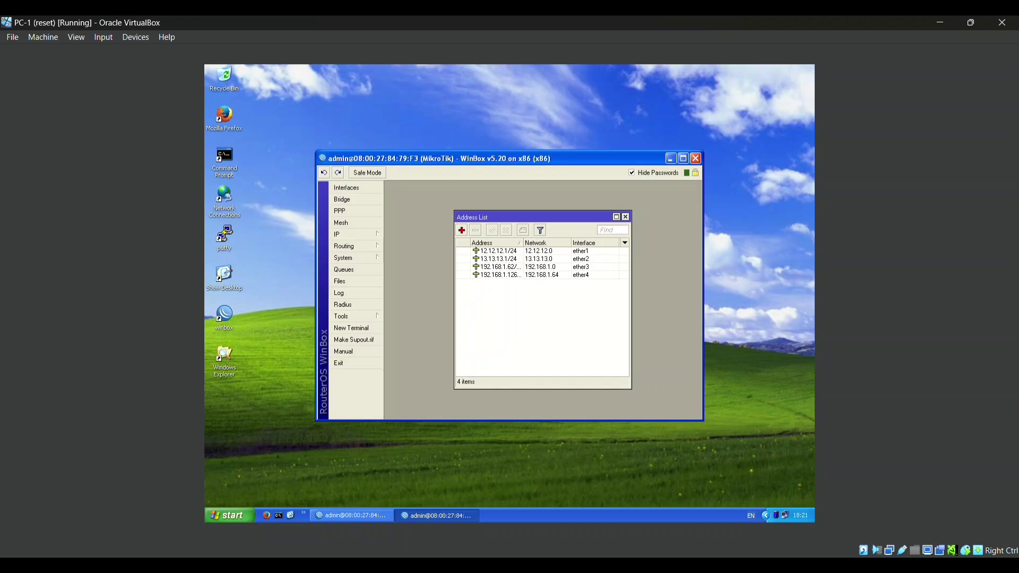
Switch to PC-3, connect WinBox to router R-2 as admin, and examine its IP address list
{"action": "mouse_move", "coordinate": [736, 564]}
{"action": "left_click", "coordinate": [790, 518]}
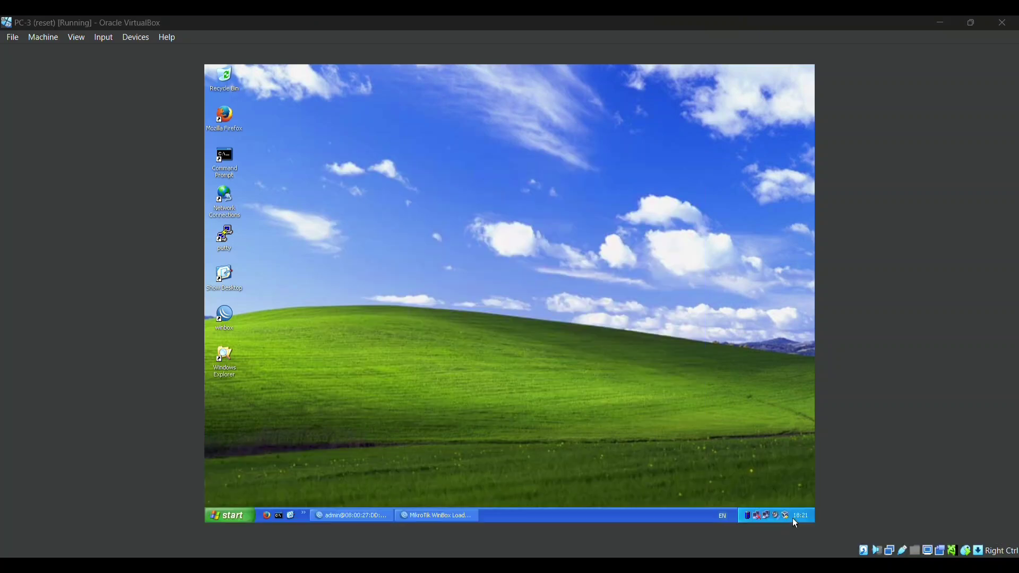
{"action": "mouse_move", "coordinate": [556, 491]}
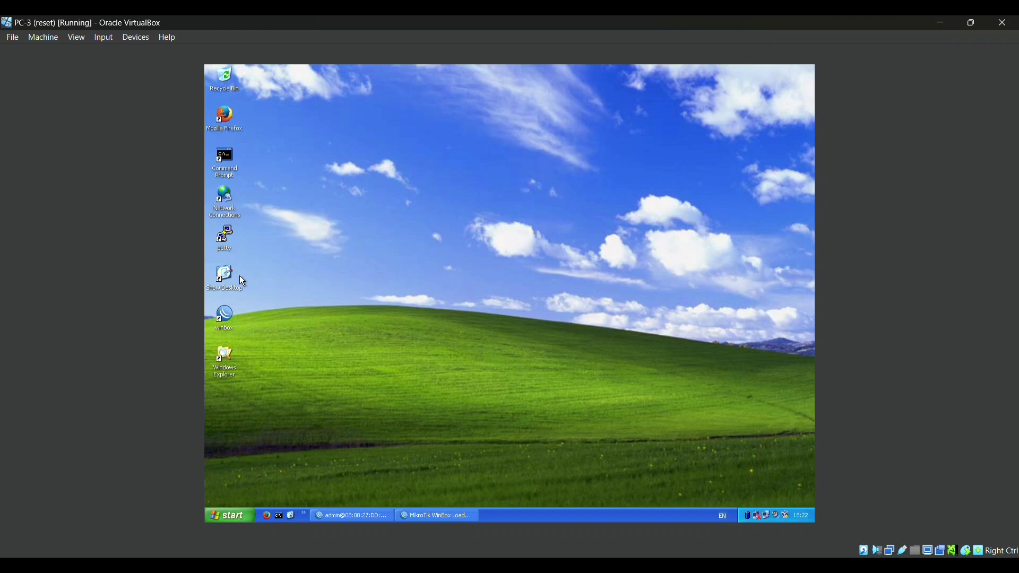
{"action": "double_click", "coordinate": [223, 316]}
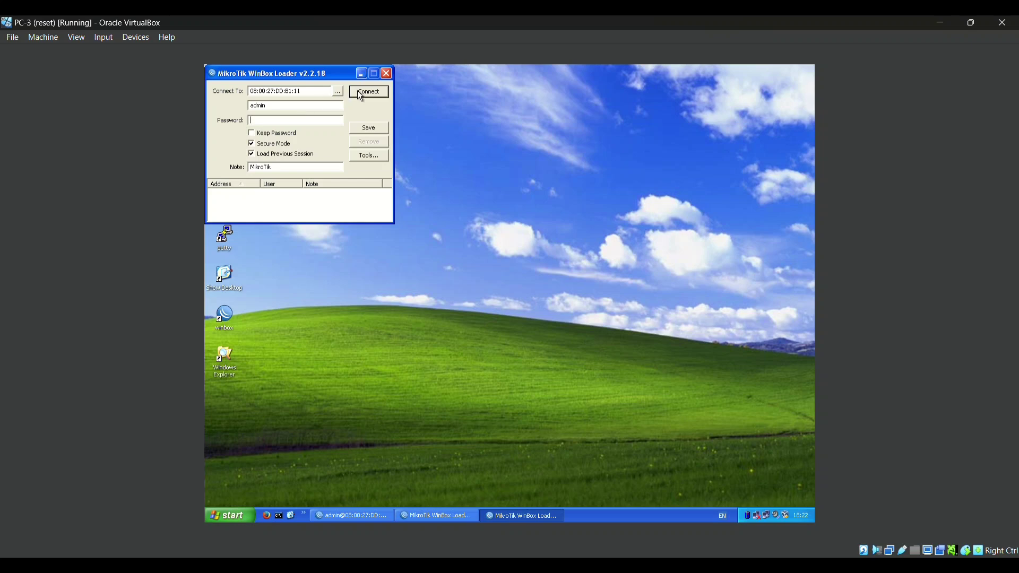
{"action": "left_click", "coordinate": [359, 93]}
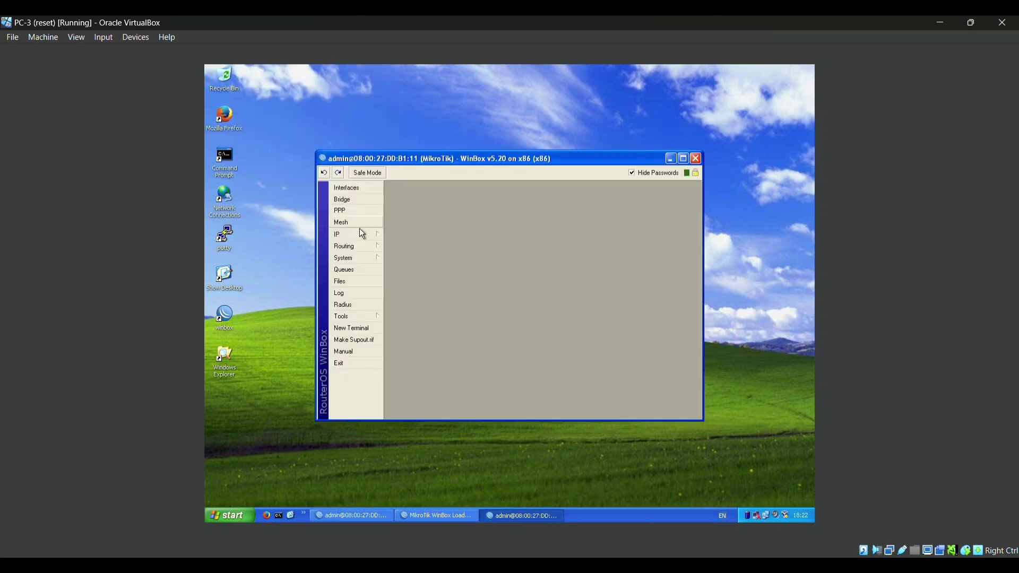
{"action": "left_click", "coordinate": [363, 234]}
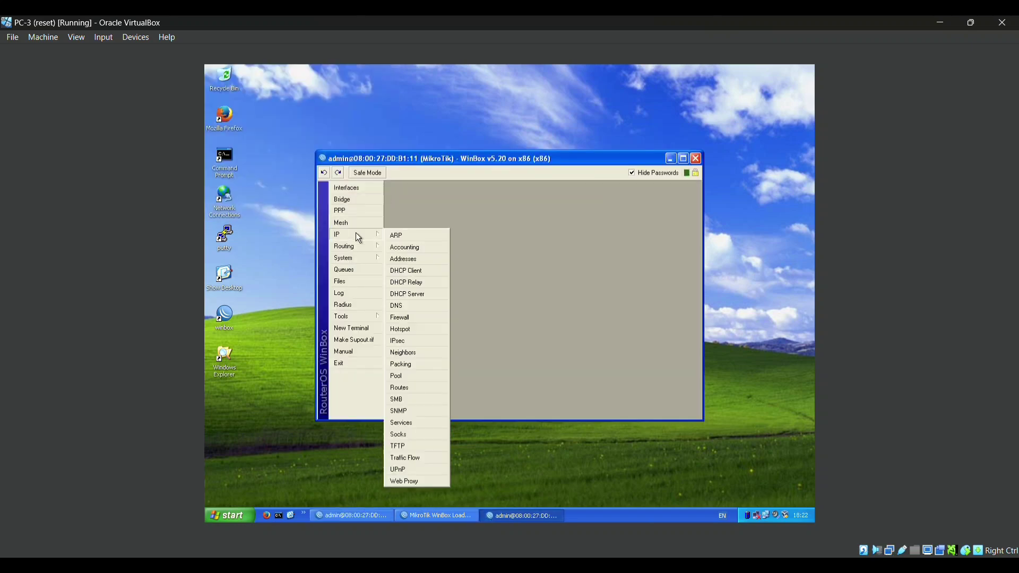
{"action": "left_click", "coordinate": [406, 259]}
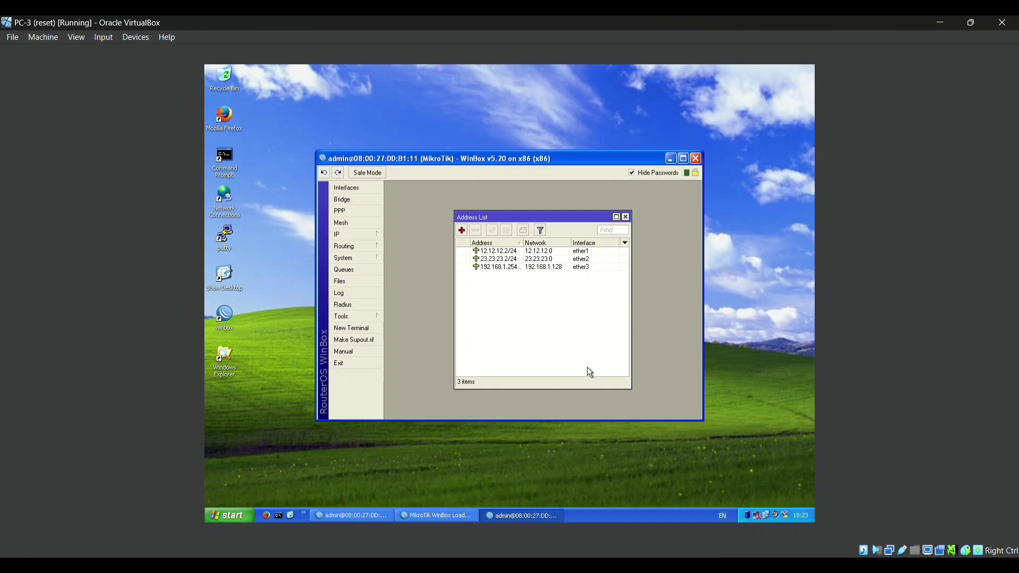
Look at the Webserver virtual machine and check its place in the GNS3 topology
{"action": "mouse_move", "coordinate": [578, 566]}
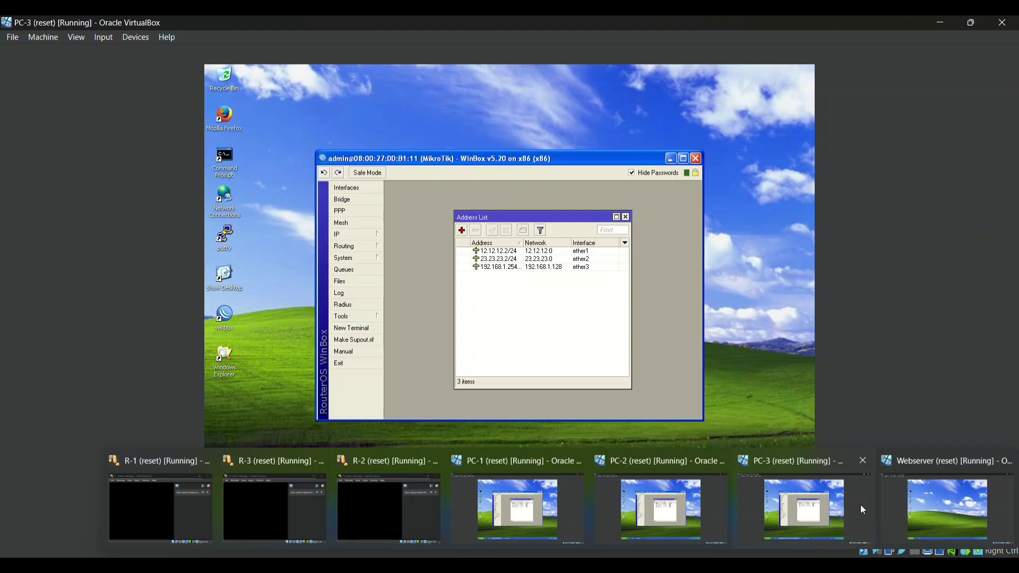
{"action": "left_click", "coordinate": [950, 492]}
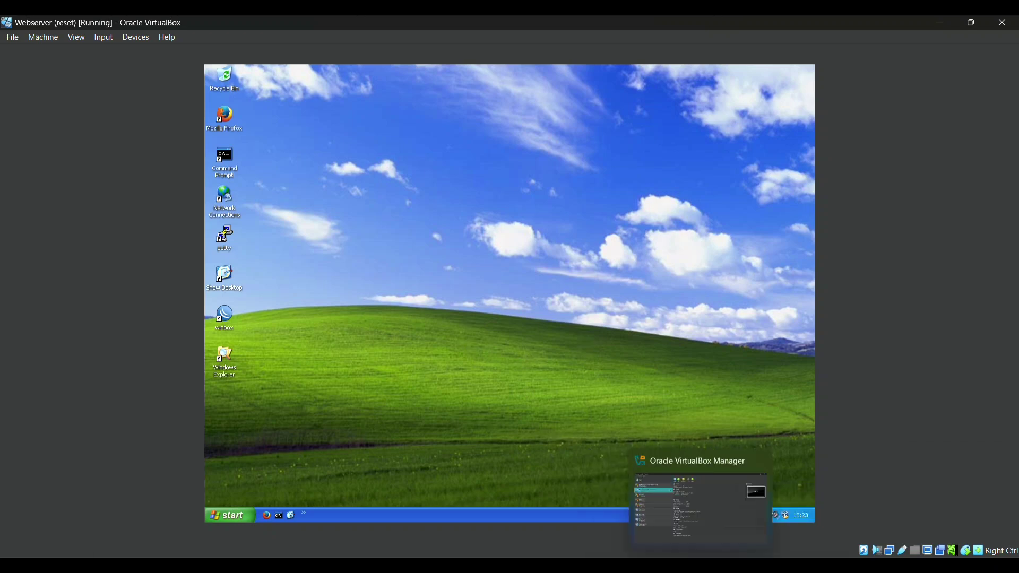
{"action": "left_click", "coordinate": [637, 566]}
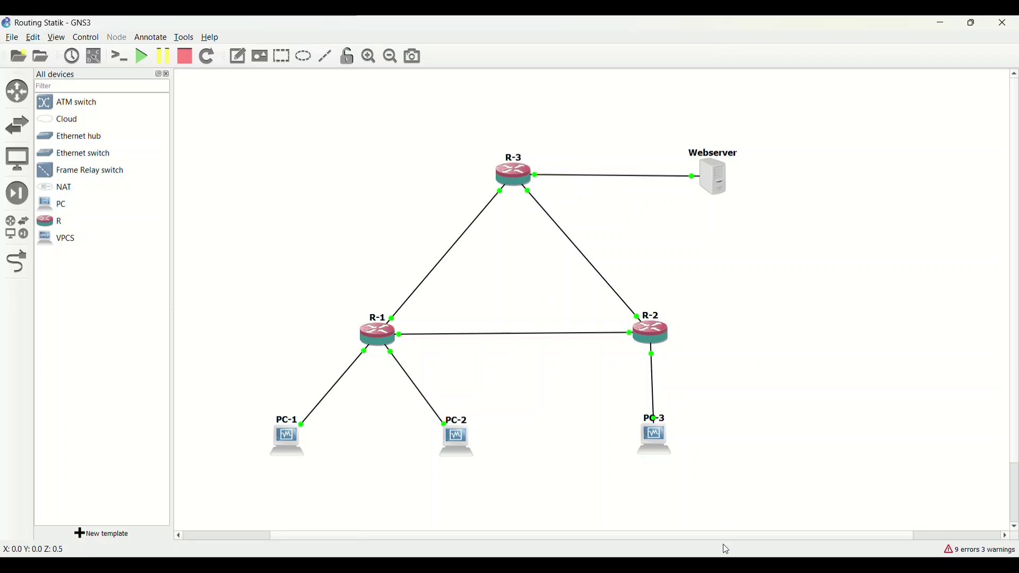
Switch to the Webserver machine, connect WinBox to router R-3 as admin, and examine its IP address list
{"action": "left_click", "coordinate": [730, 563]}
{"action": "left_click", "coordinate": [883, 500]}
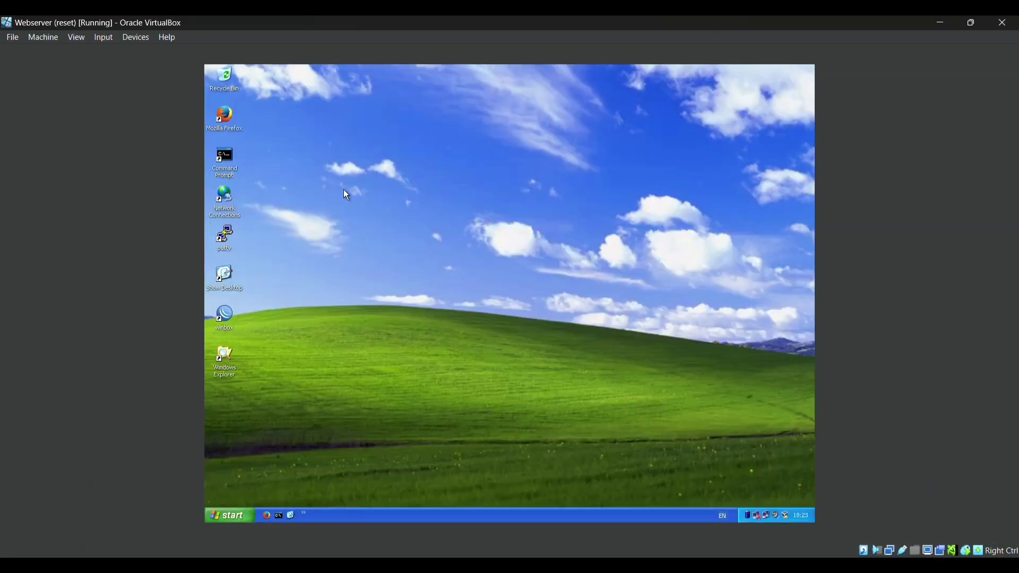
{"action": "double_click", "coordinate": [227, 322]}
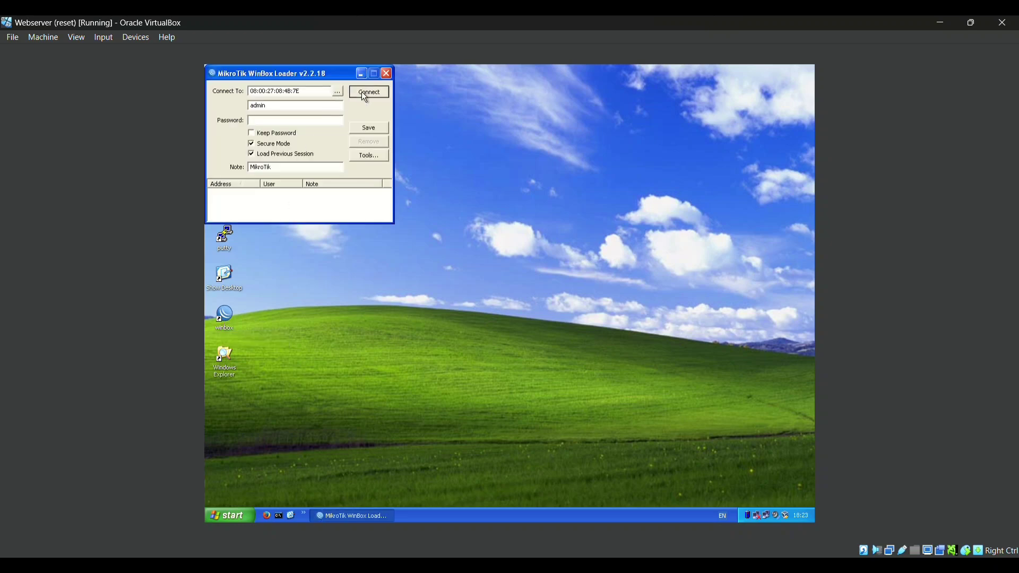
{"action": "left_click", "coordinate": [361, 92]}
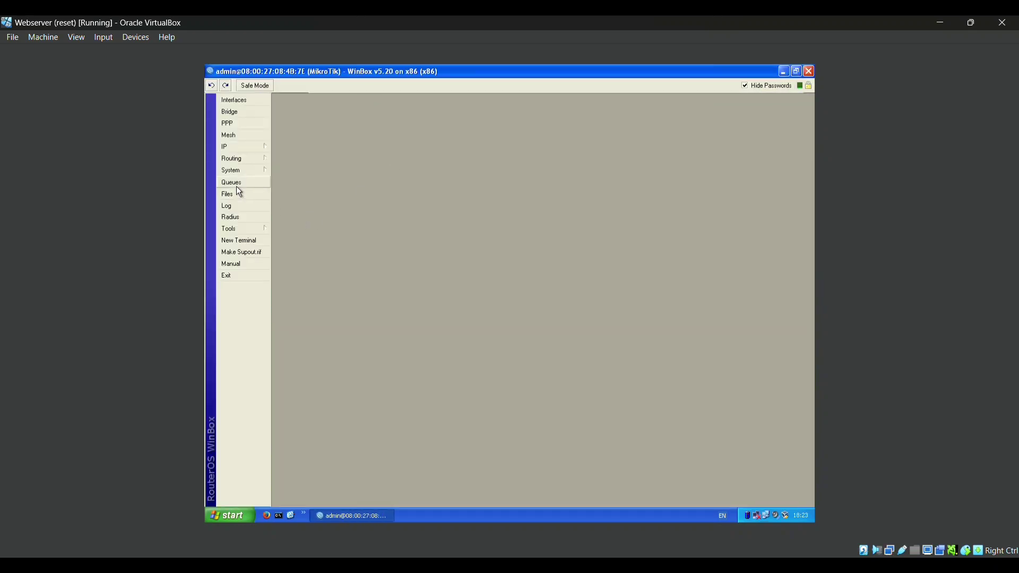
{"action": "left_click", "coordinate": [239, 149]}
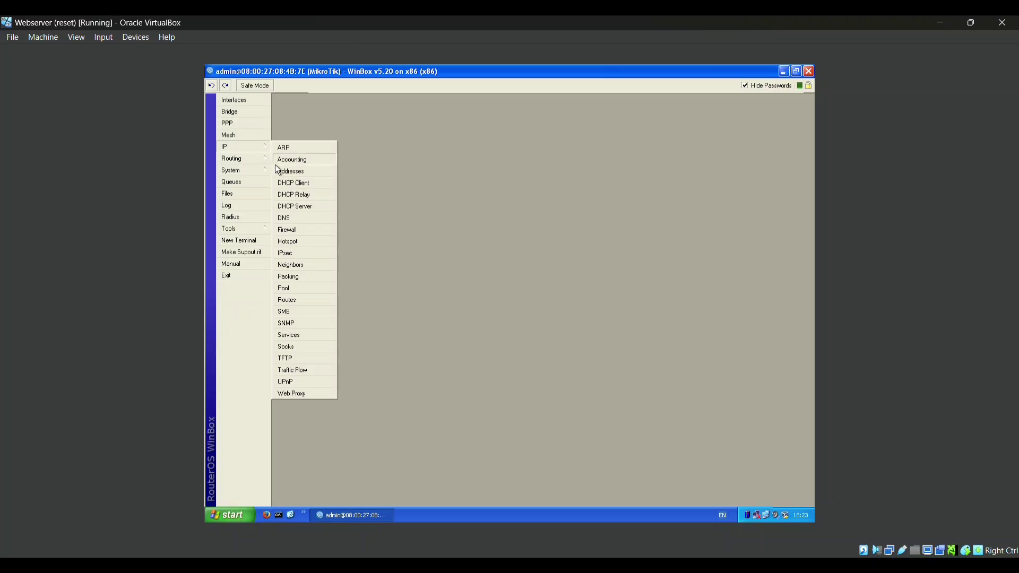
{"action": "left_click", "coordinate": [298, 172]}
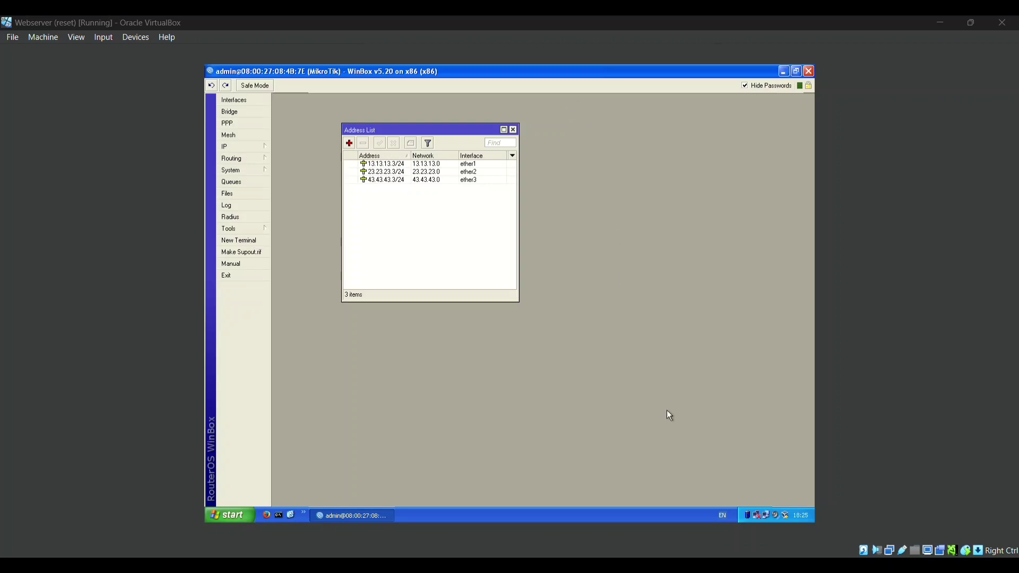
Switch to PC-1, minimise WinBox, and examine the Internet Protocol (TCP/IP) settings of its Local Area Connection
{"action": "mouse_move", "coordinate": [753, 566]}
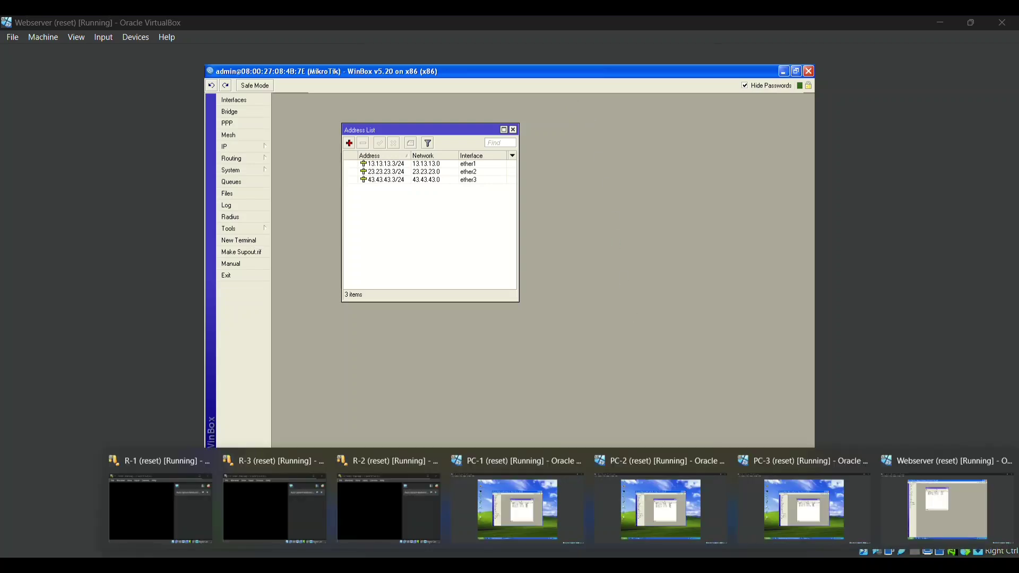
{"action": "left_click", "coordinate": [540, 496]}
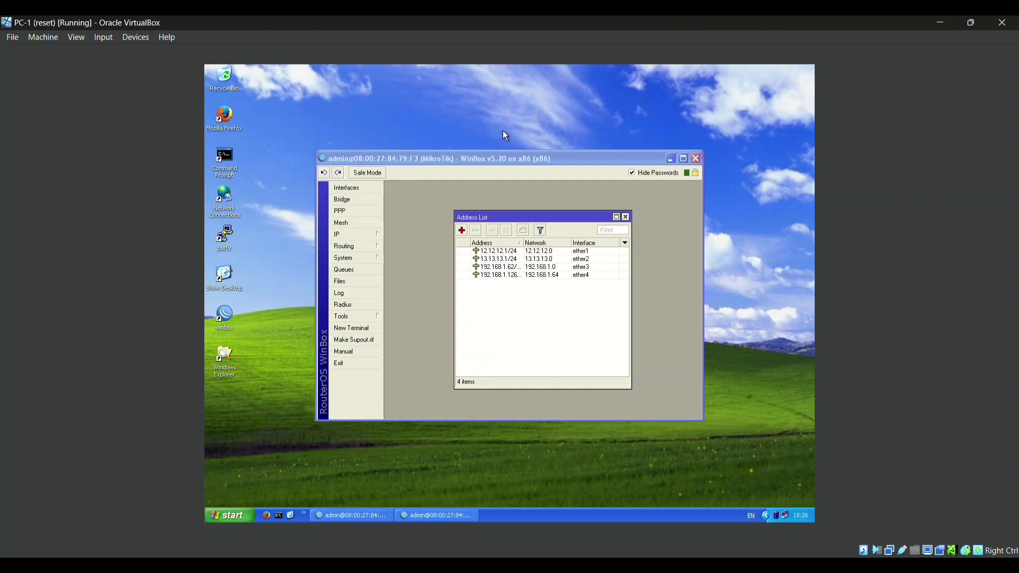
{"action": "left_click", "coordinate": [673, 158]}
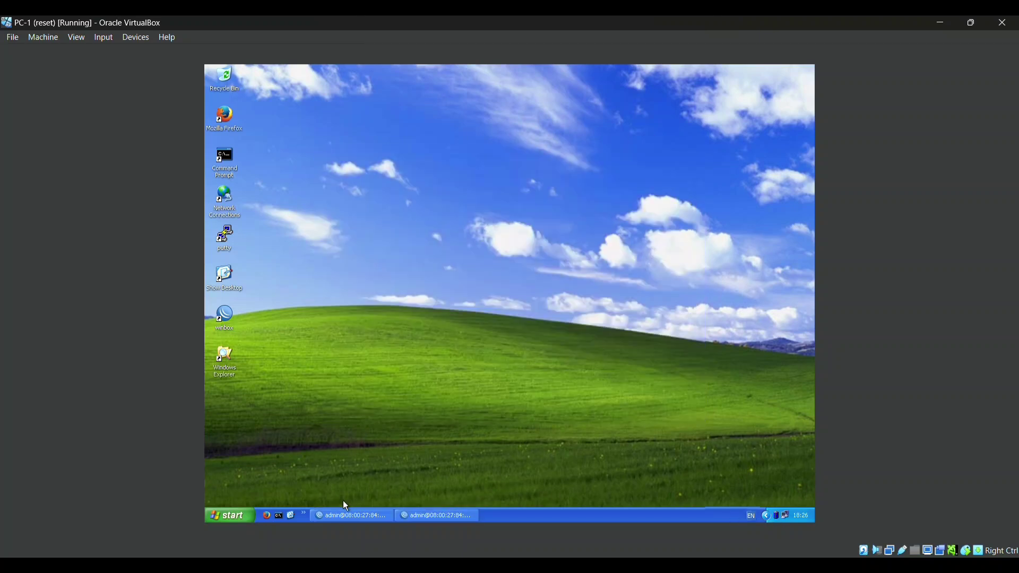
{"action": "left_click", "coordinate": [228, 515]}
{"action": "left_click", "coordinate": [340, 382]}
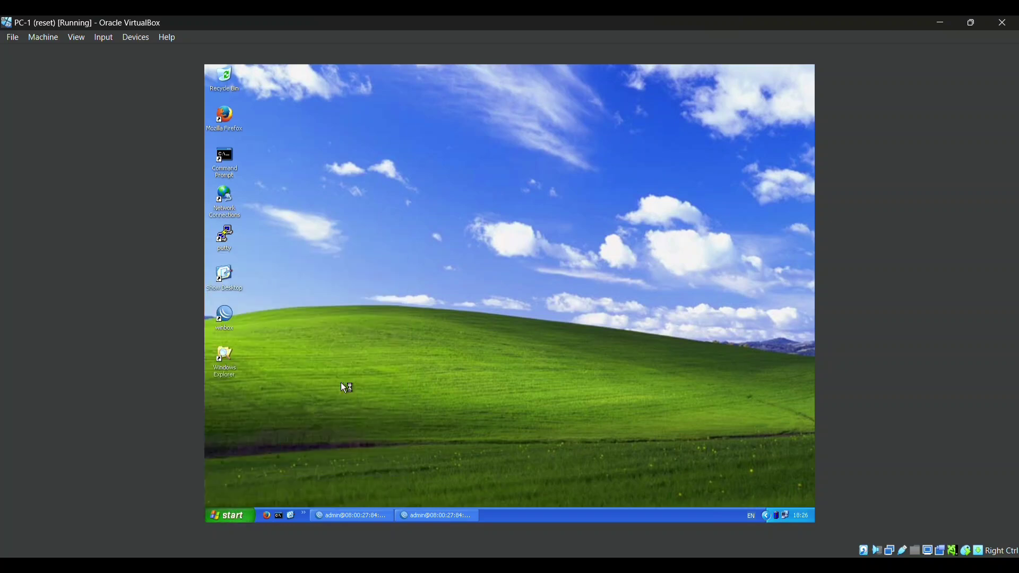
{"action": "double_click", "coordinate": [652, 273]}
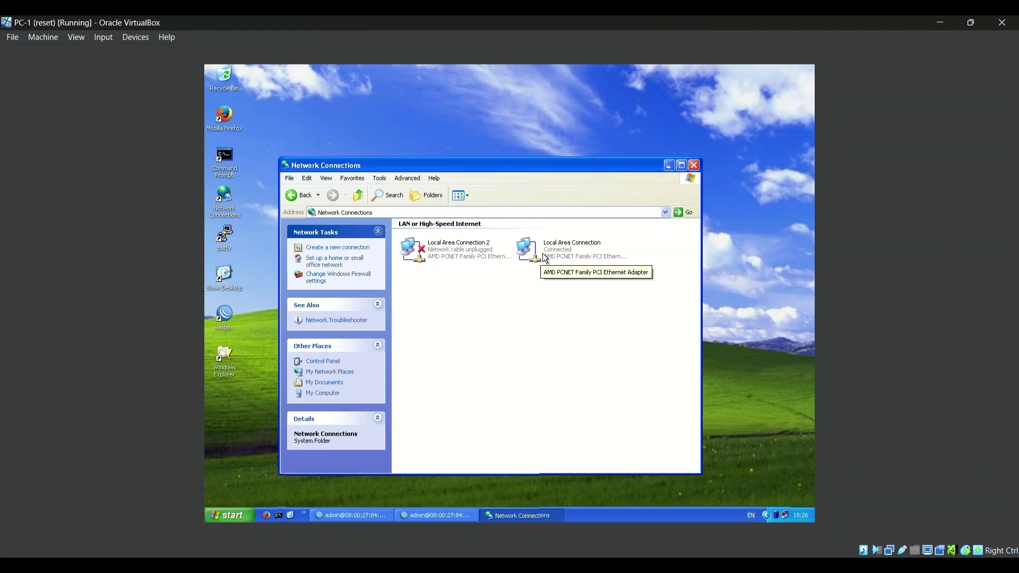
{"action": "double_click", "coordinate": [548, 253]}
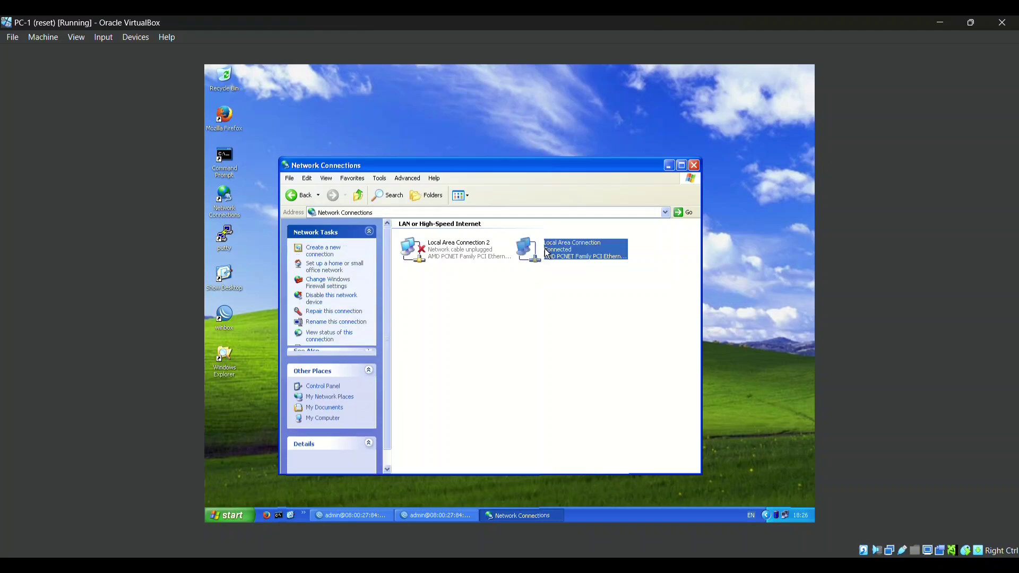
{"action": "left_click", "coordinate": [447, 377]}
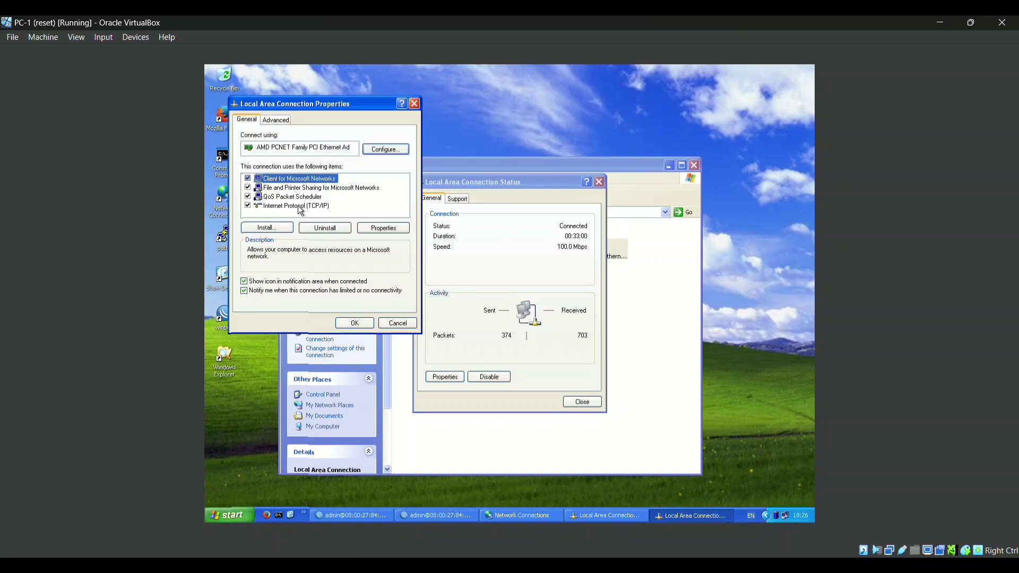
{"action": "left_click", "coordinate": [299, 207]}
{"action": "left_click", "coordinate": [405, 229]}
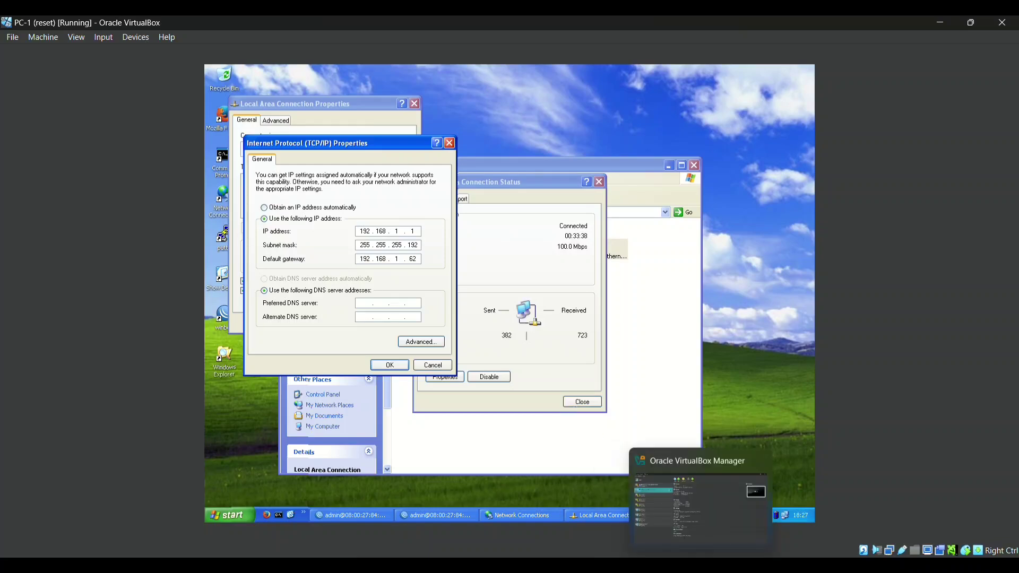
Switch to PC-2 and examine the Internet Protocol (TCP/IP) settings of its Local Area Connection
{"action": "mouse_move", "coordinate": [730, 571]}
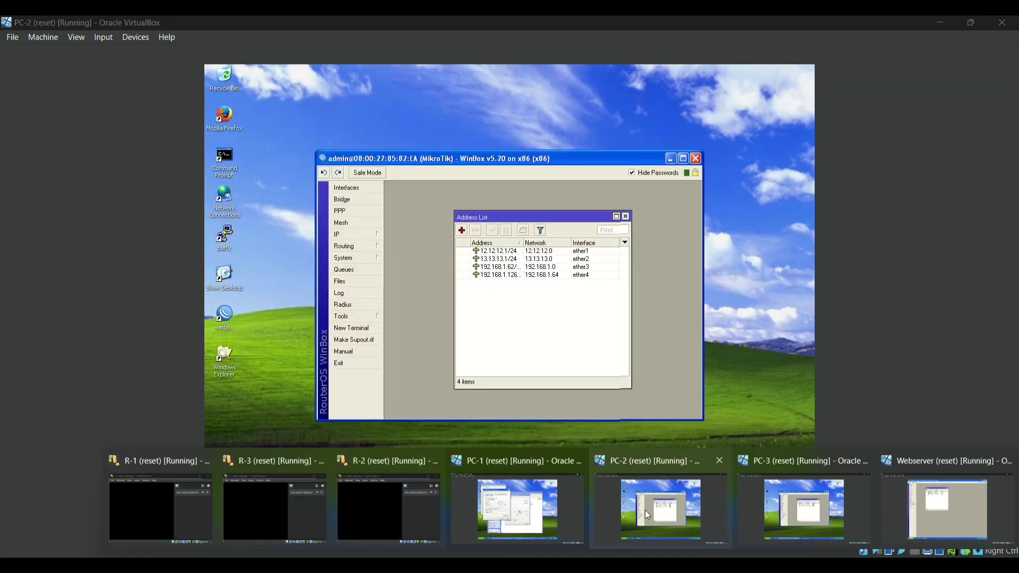
{"action": "left_click", "coordinate": [646, 511]}
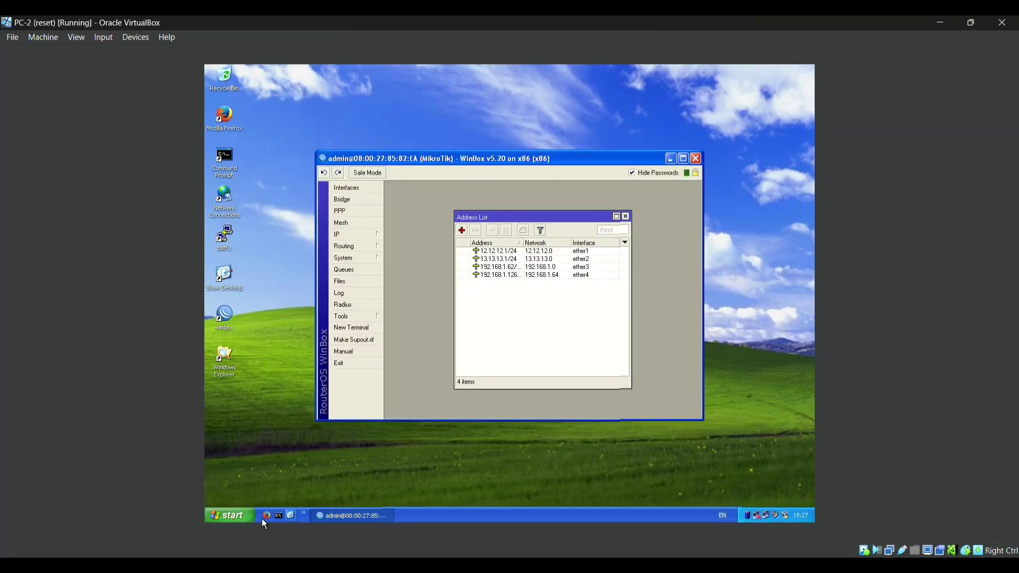
{"action": "left_click", "coordinate": [246, 518]}
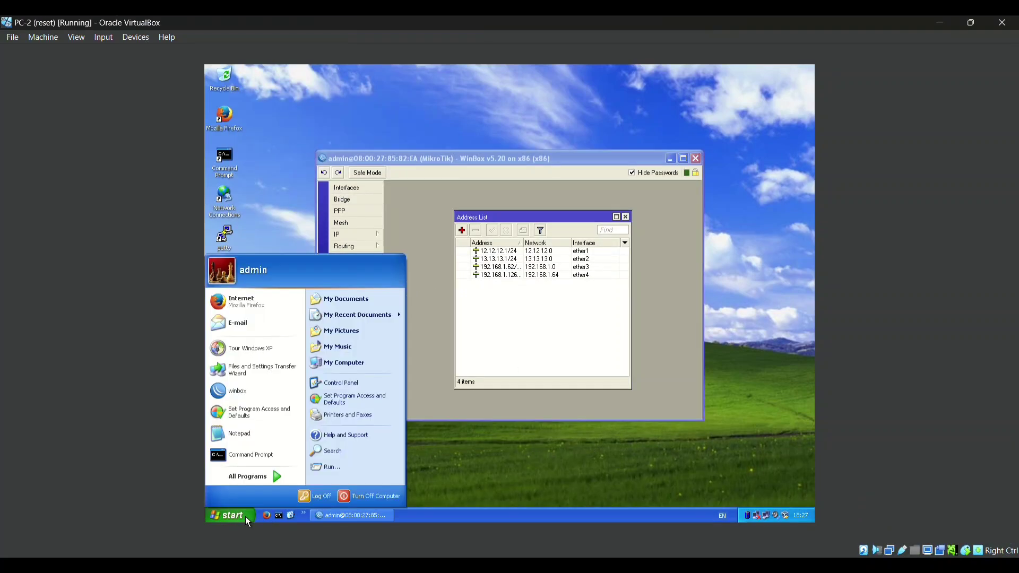
{"action": "left_click", "coordinate": [360, 383]}
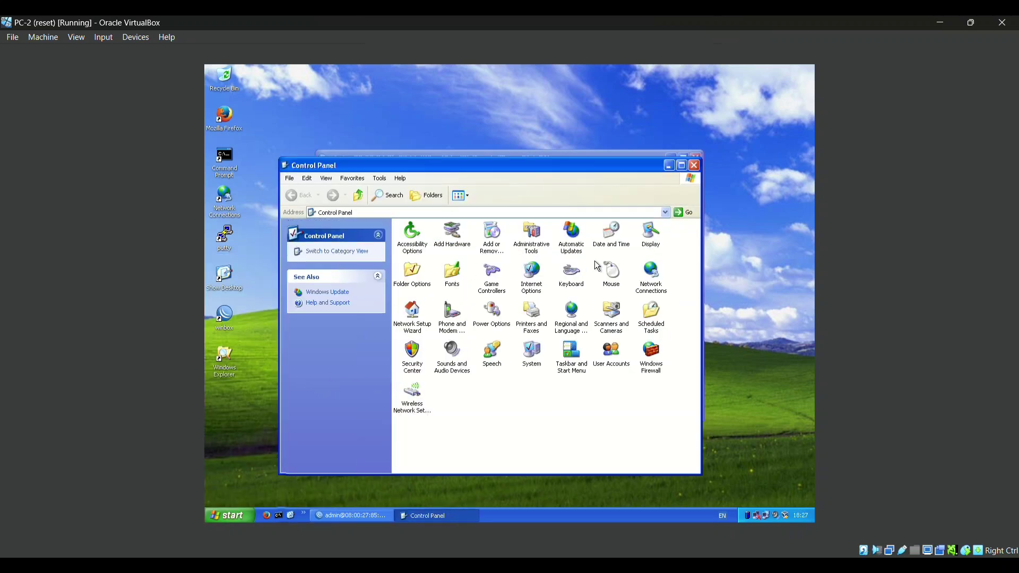
{"action": "left_click", "coordinate": [657, 275]}
{"action": "double_click", "coordinate": [657, 276]}
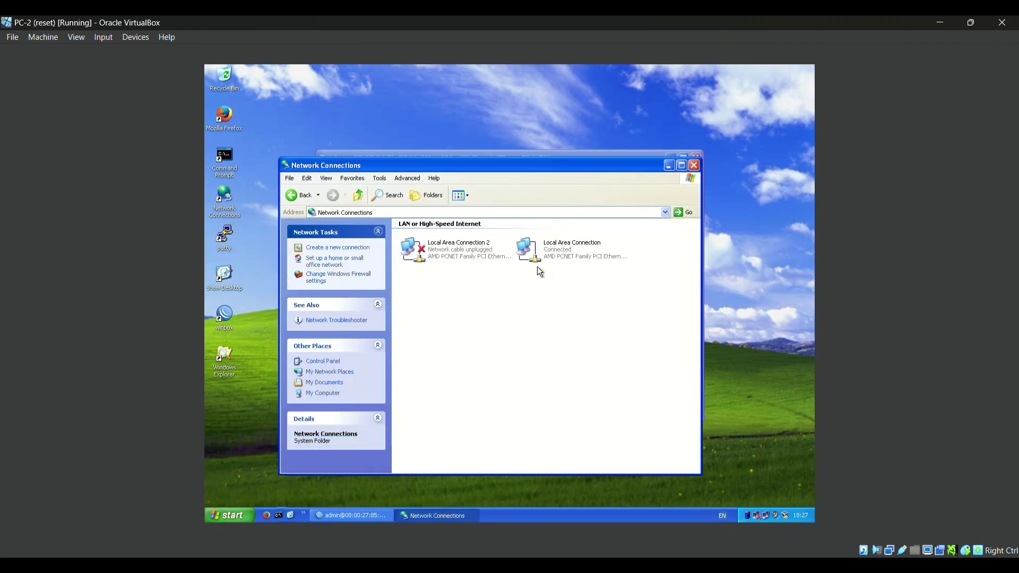
{"action": "left_click", "coordinate": [532, 260]}
{"action": "right_click", "coordinate": [529, 257]}
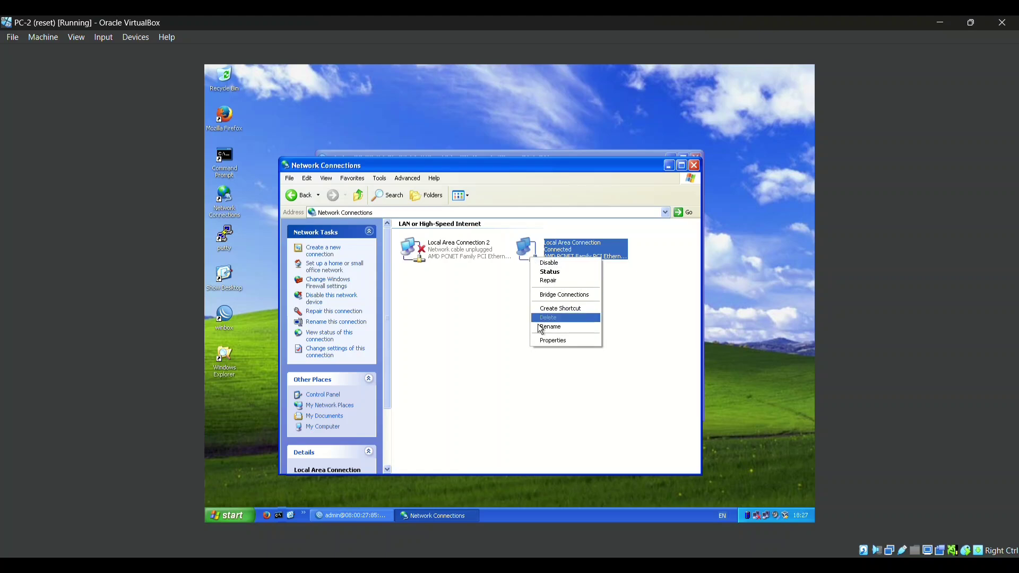
{"action": "left_click", "coordinate": [539, 341]}
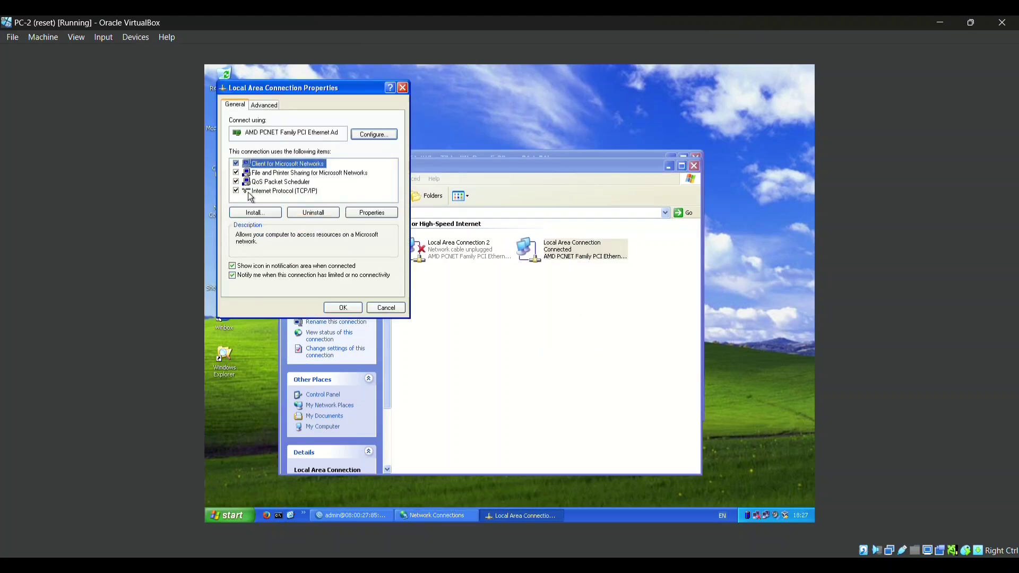
{"action": "left_click", "coordinate": [251, 192]}
{"action": "left_click", "coordinate": [389, 214]}
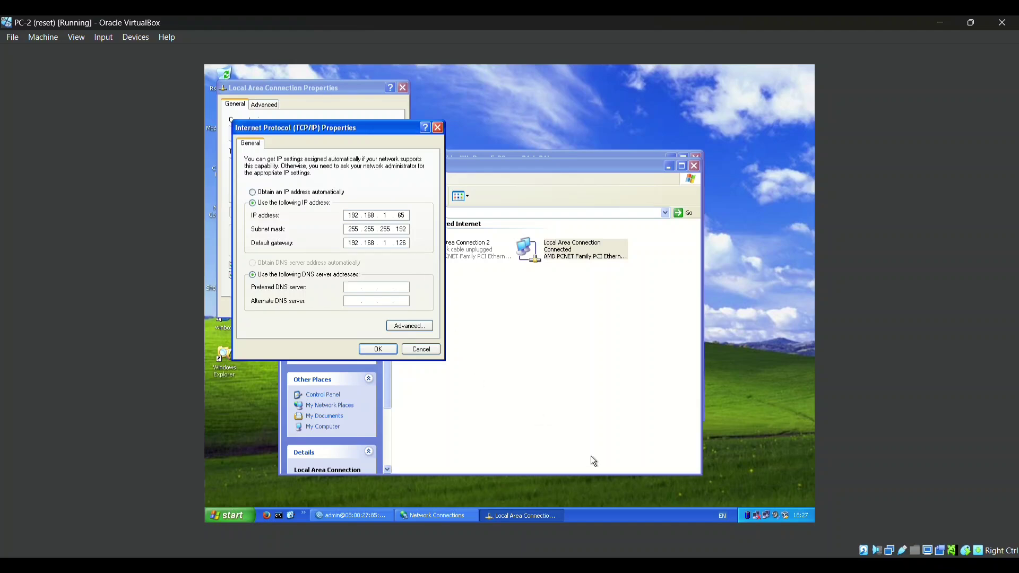
Switch to PC-3 and examine the Internet Protocol (TCP/IP) settings of its Local Area Connection
{"action": "mouse_move", "coordinate": [644, 566]}
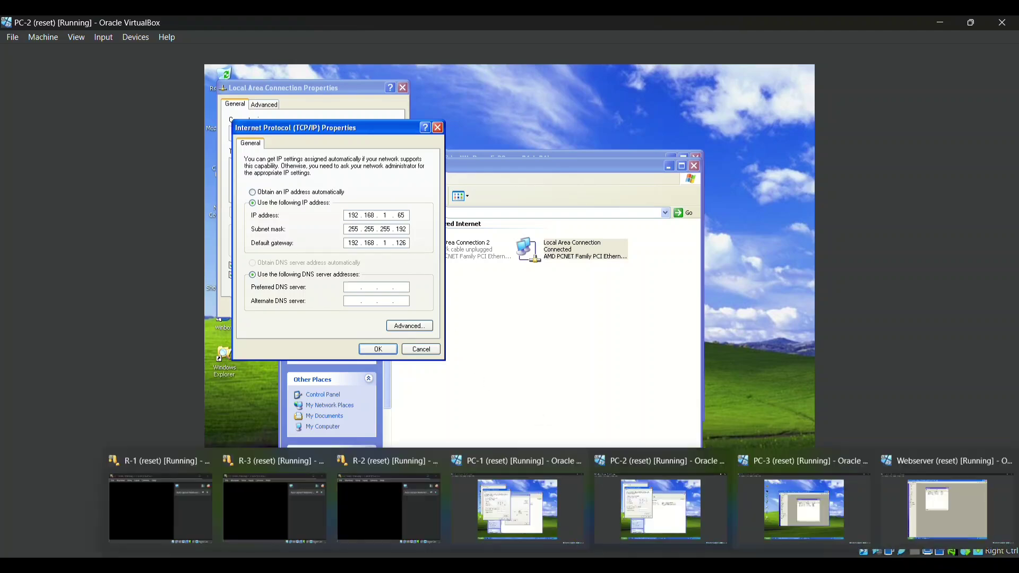
{"action": "left_click", "coordinate": [804, 505]}
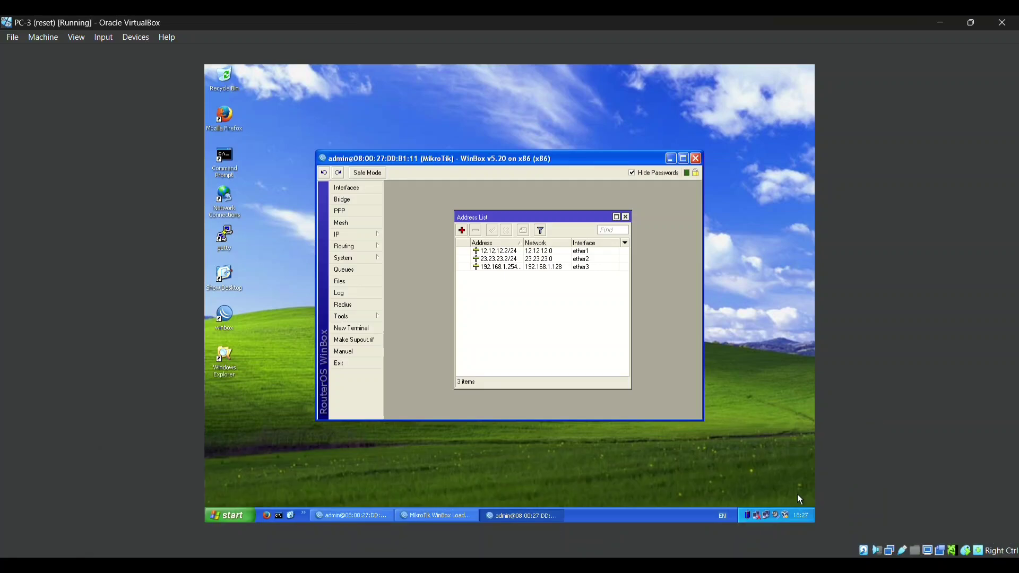
{"action": "left_click", "coordinate": [223, 516]}
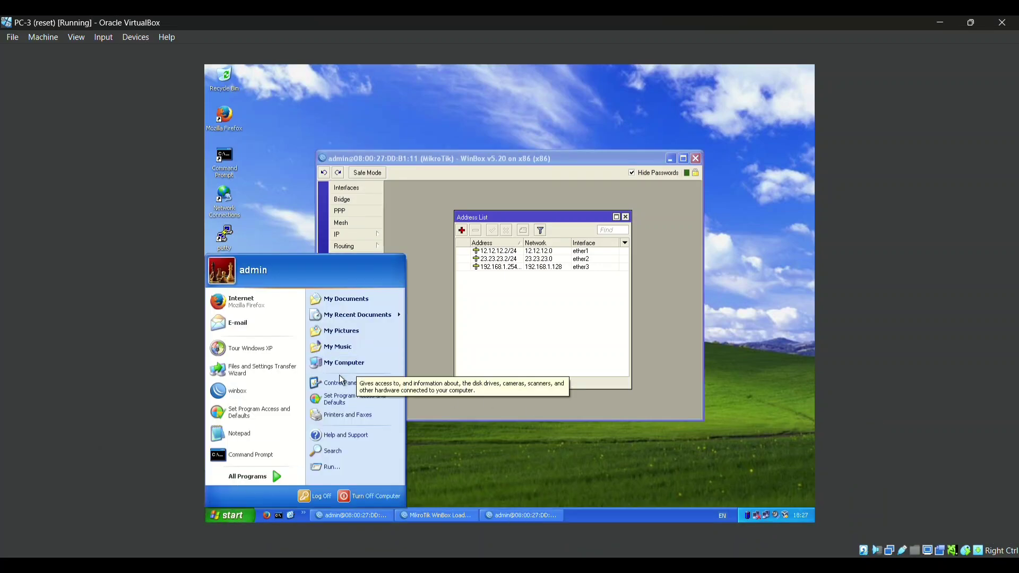
{"action": "left_click", "coordinate": [349, 383]}
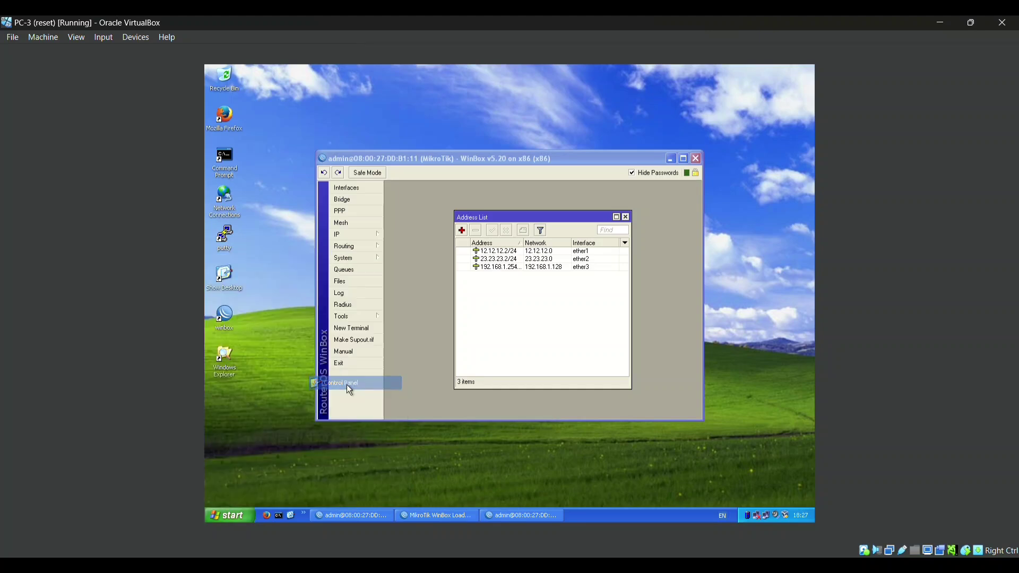
{"action": "left_click", "coordinate": [637, 260]}
{"action": "double_click", "coordinate": [637, 261]}
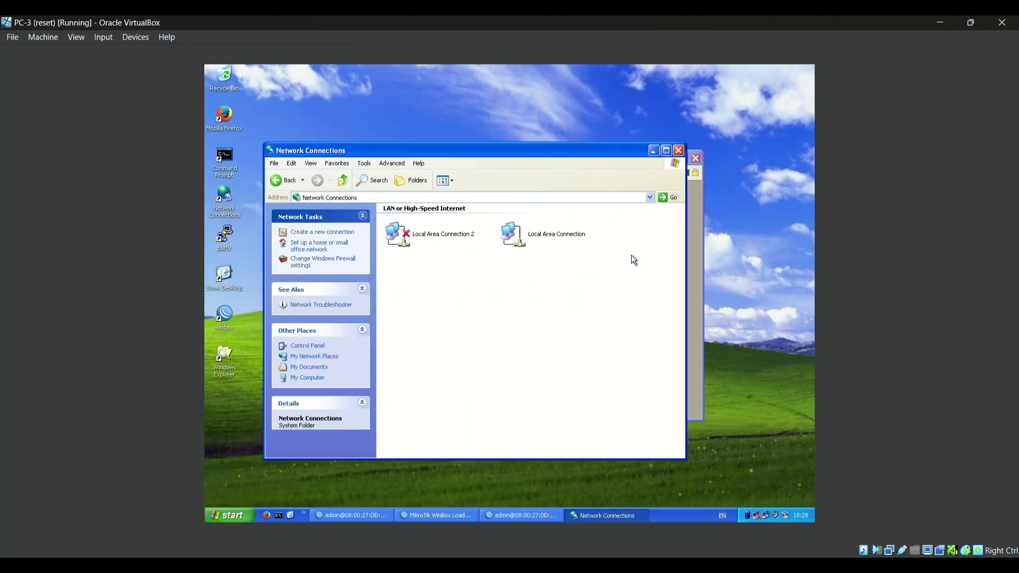
{"action": "left_click", "coordinate": [526, 238]}
{"action": "right_click", "coordinate": [528, 245]}
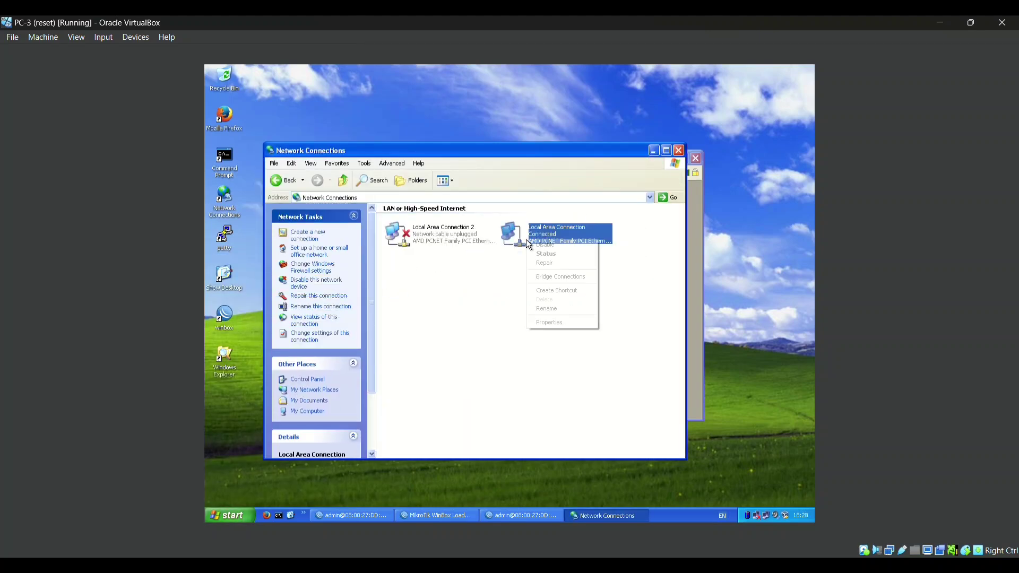
{"action": "left_click", "coordinate": [552, 322]}
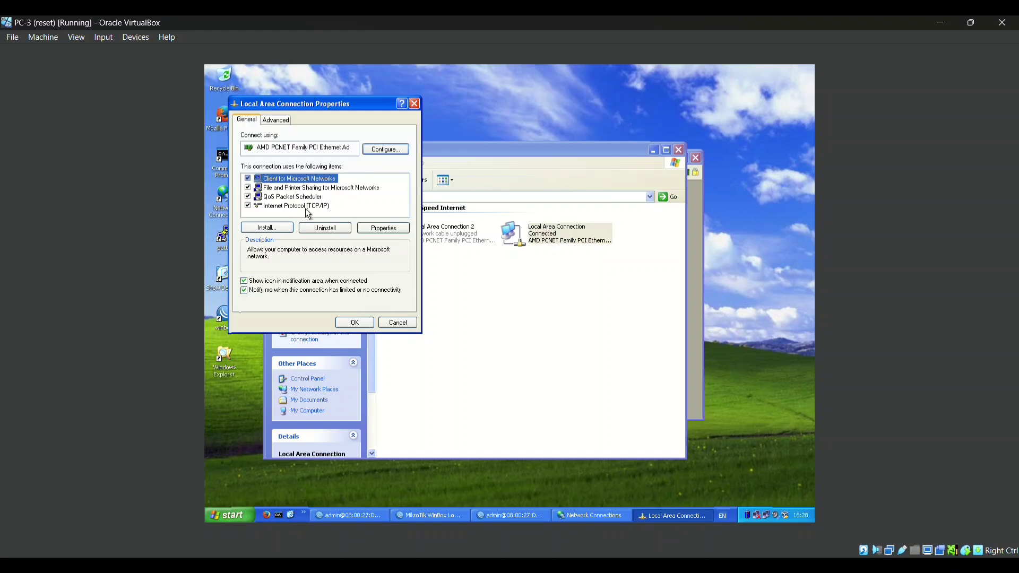
{"action": "left_click", "coordinate": [308, 207]}
{"action": "left_click", "coordinate": [383, 228]}
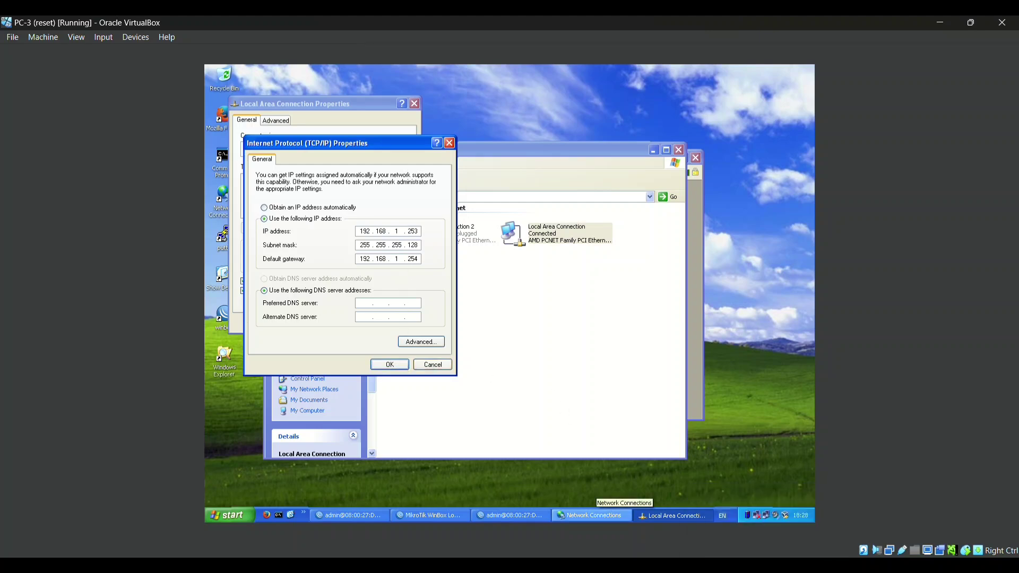
Switch to the Webserver machine, minimise WinBox, and examine the Internet Protocol (TCP/IP) settings of its Local Area Connection
{"action": "mouse_move", "coordinate": [759, 566]}
{"action": "left_click", "coordinate": [896, 519]}
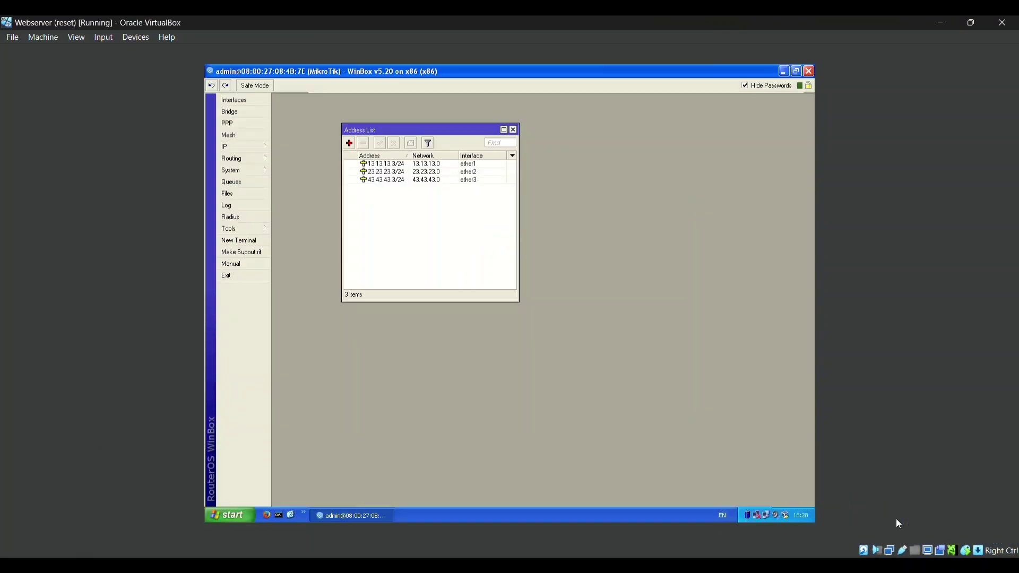
{"action": "left_click", "coordinate": [783, 71]}
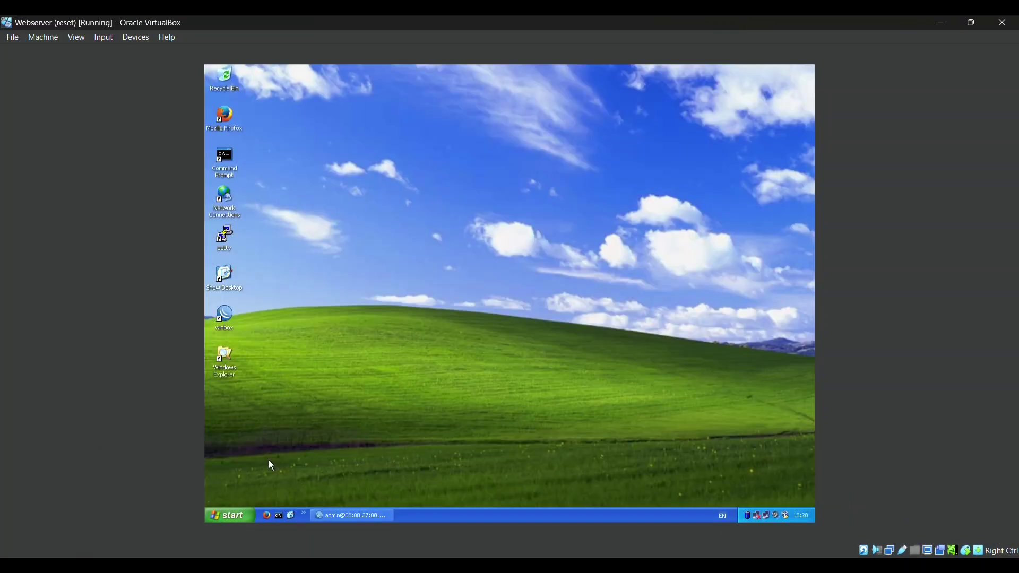
{"action": "left_click", "coordinate": [230, 515]}
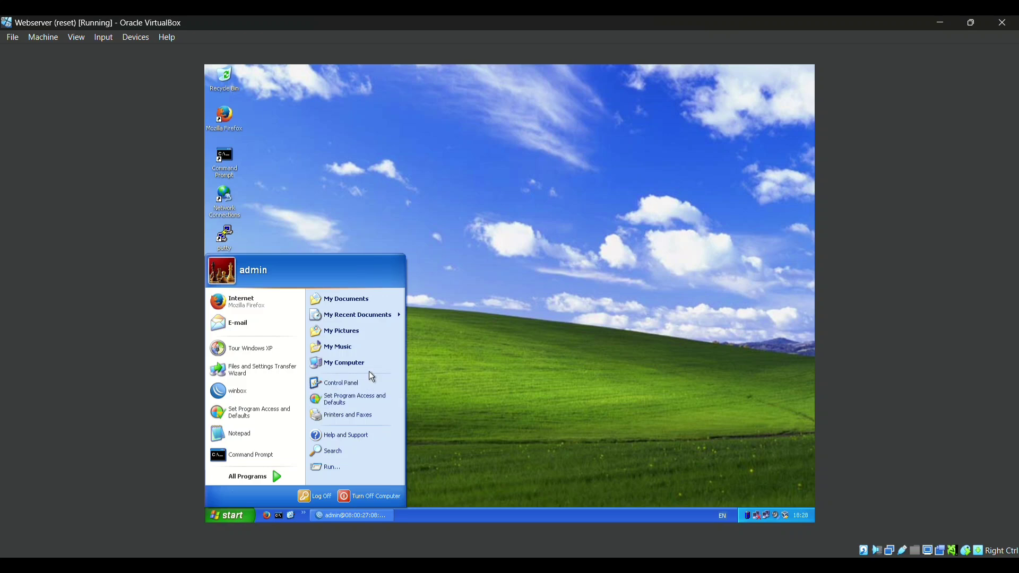
{"action": "left_click", "coordinate": [353, 383]}
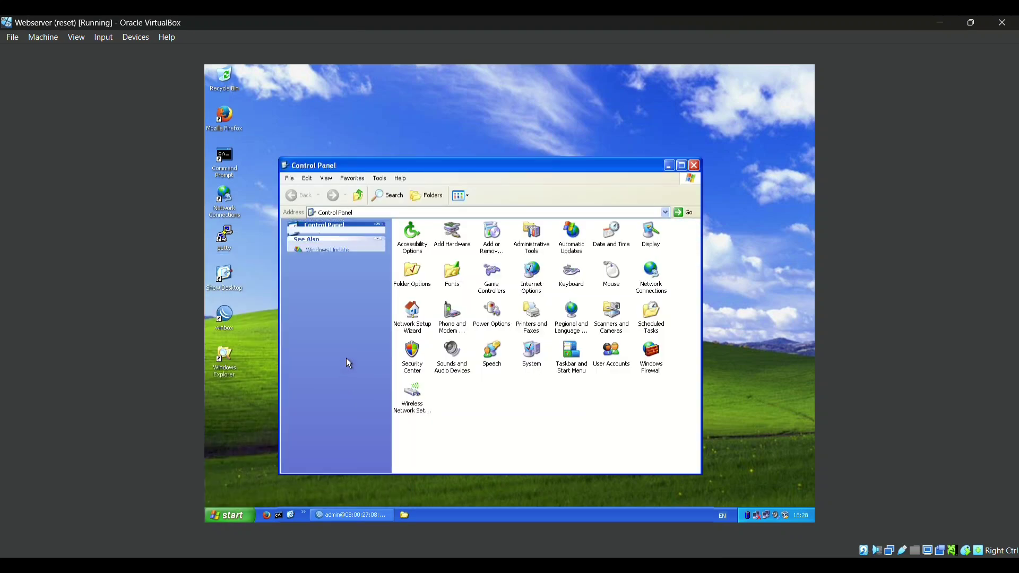
{"action": "double_click", "coordinate": [651, 273]}
{"action": "left_click", "coordinate": [542, 246]}
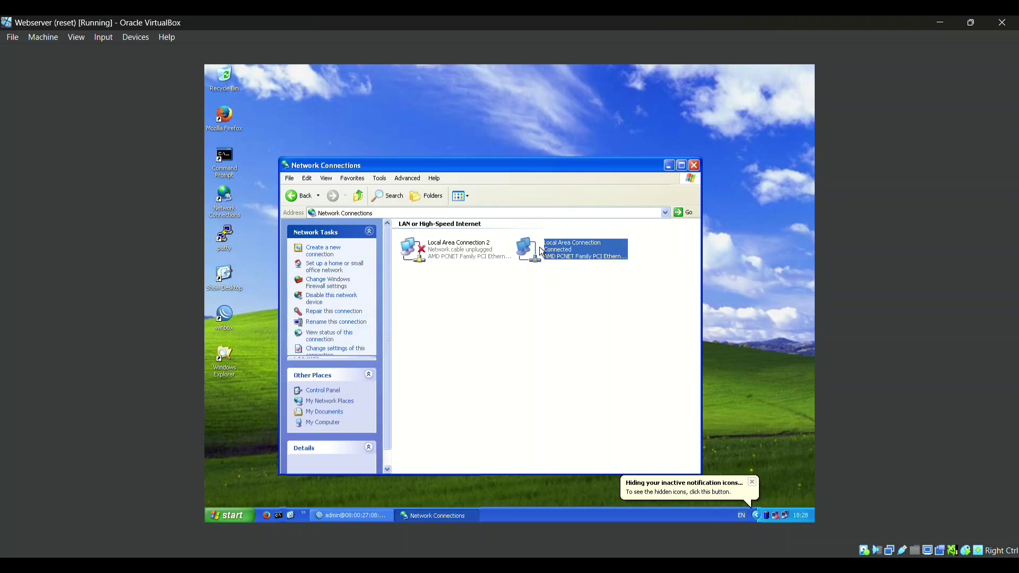
{"action": "right_click", "coordinate": [543, 246]}
{"action": "left_click", "coordinate": [556, 330]}
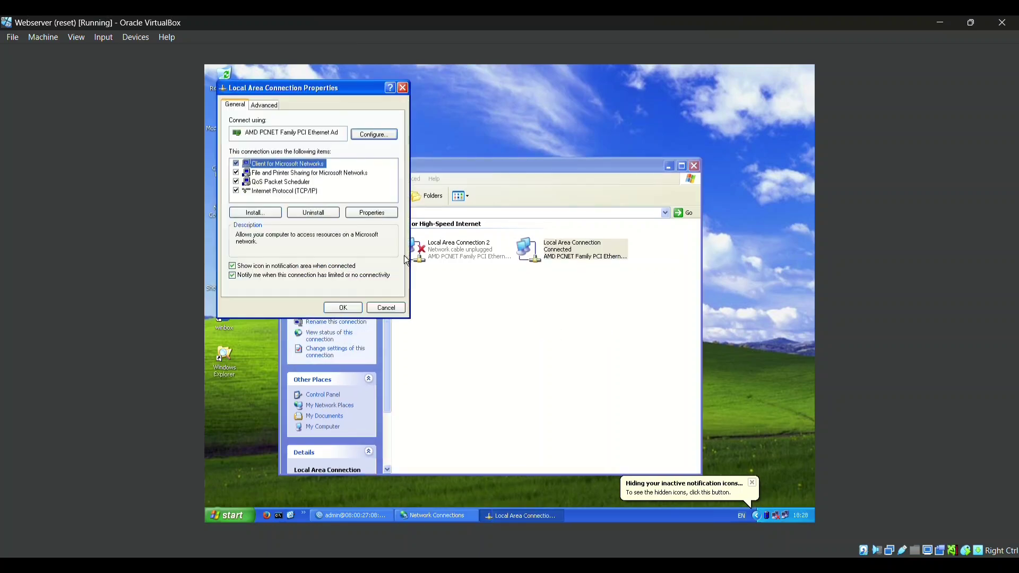
{"action": "left_click", "coordinate": [306, 194]}
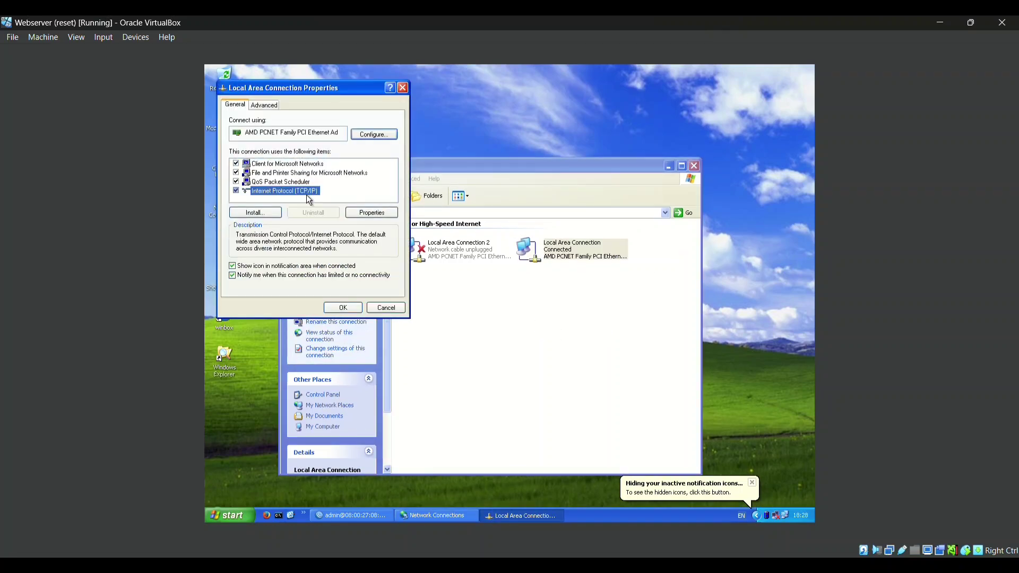
{"action": "left_click", "coordinate": [386, 215]}
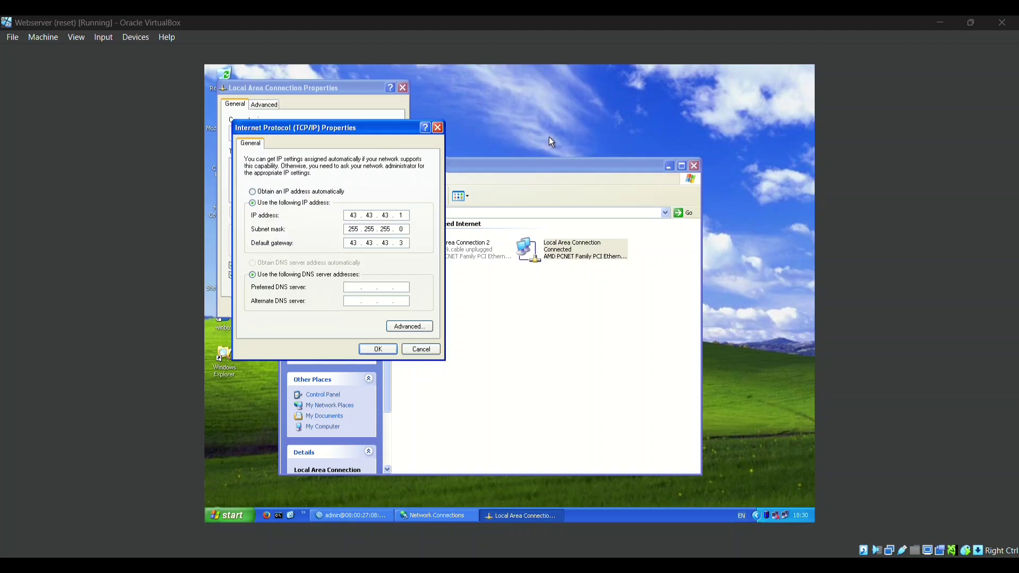
Switch to GNS3 and review the Routing Statik topology linking the routers, PCs and webserver
{"action": "left_click", "coordinate": [564, 253]}
{"action": "key", "text": "alt+Tab"}
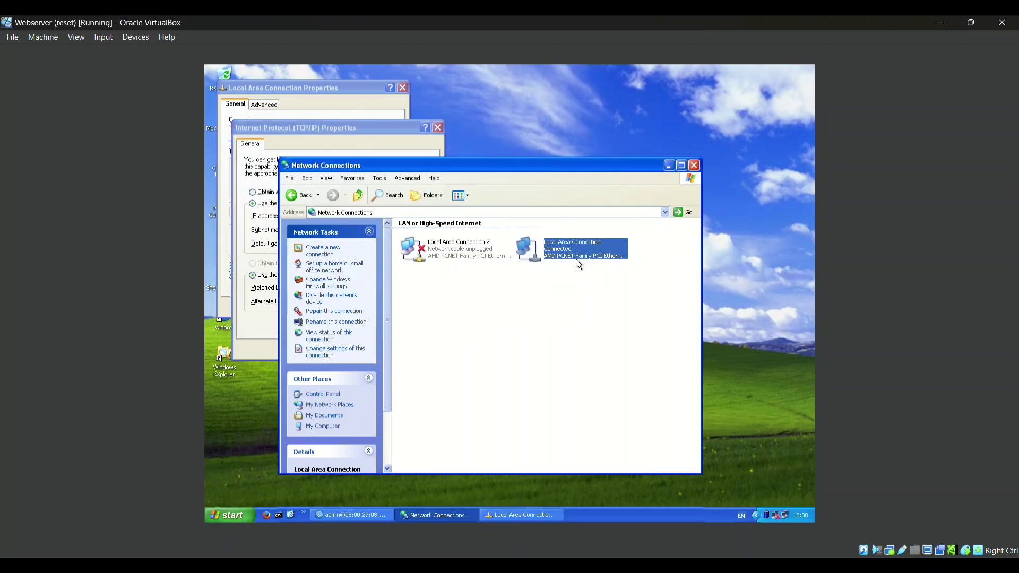
{"action": "key", "text": "alt+Tab"}
{"action": "mouse_move", "coordinate": [672, 564]}
{"action": "left_click", "coordinate": [672, 509]}
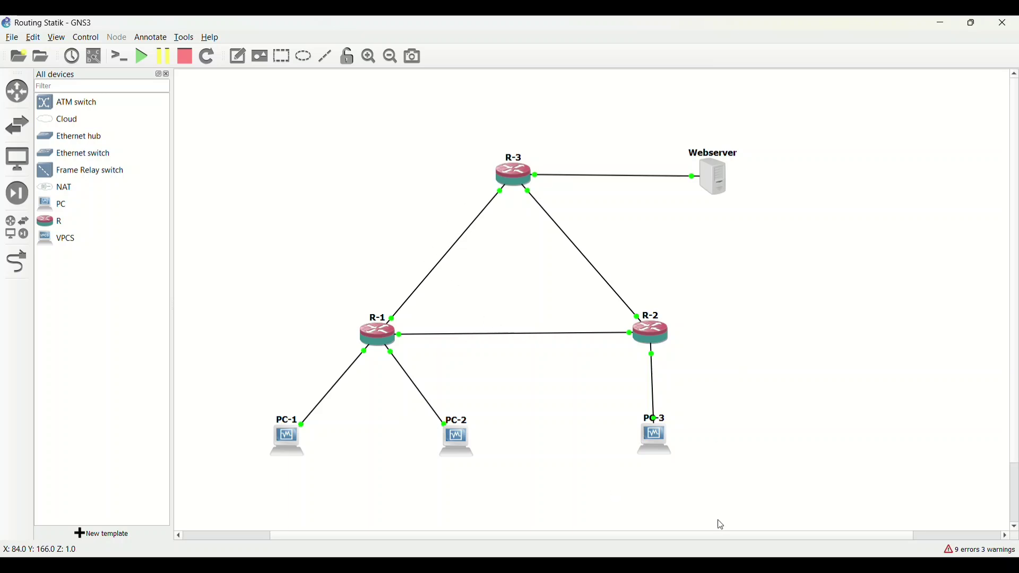
Switch to PC-1 and close its TCP/IP settings, connection properties, connection status and Network Connections windows
{"action": "mouse_move", "coordinate": [710, 556]}
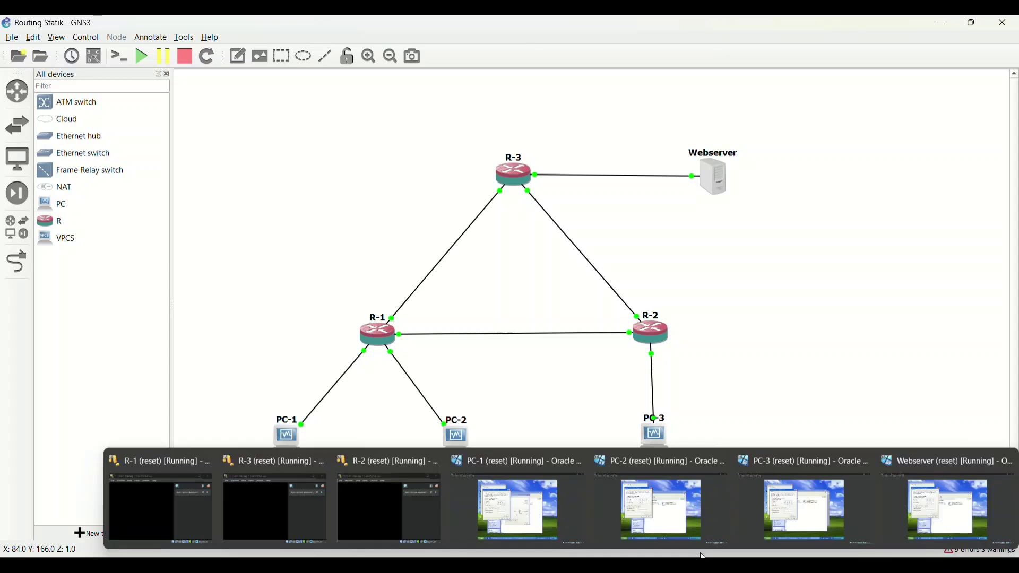
{"action": "left_click", "coordinate": [558, 522]}
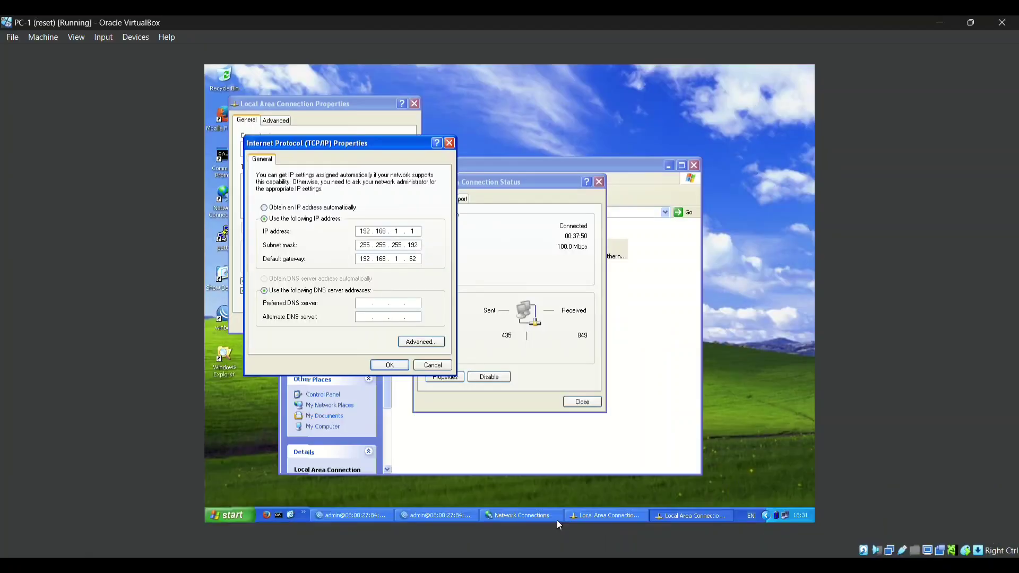
{"action": "left_click", "coordinate": [449, 143]}
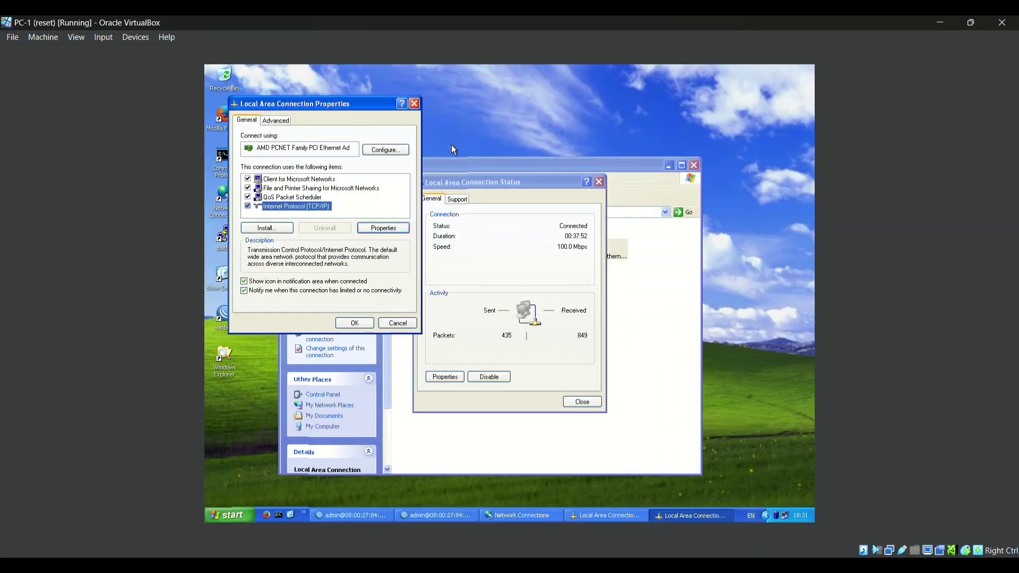
{"action": "left_click", "coordinate": [413, 103]}
{"action": "left_click", "coordinate": [599, 183]}
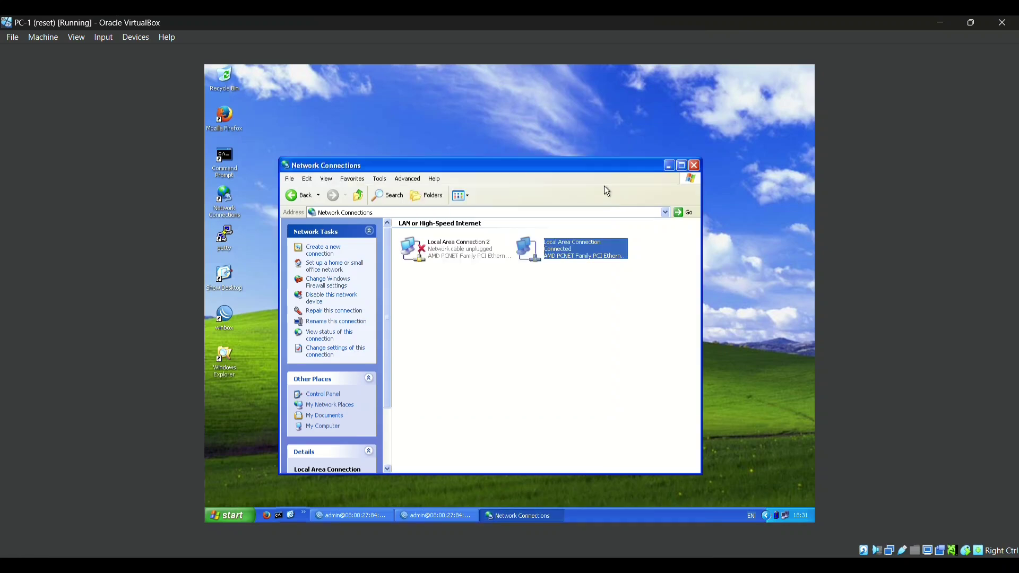
{"action": "left_click", "coordinate": [695, 167]}
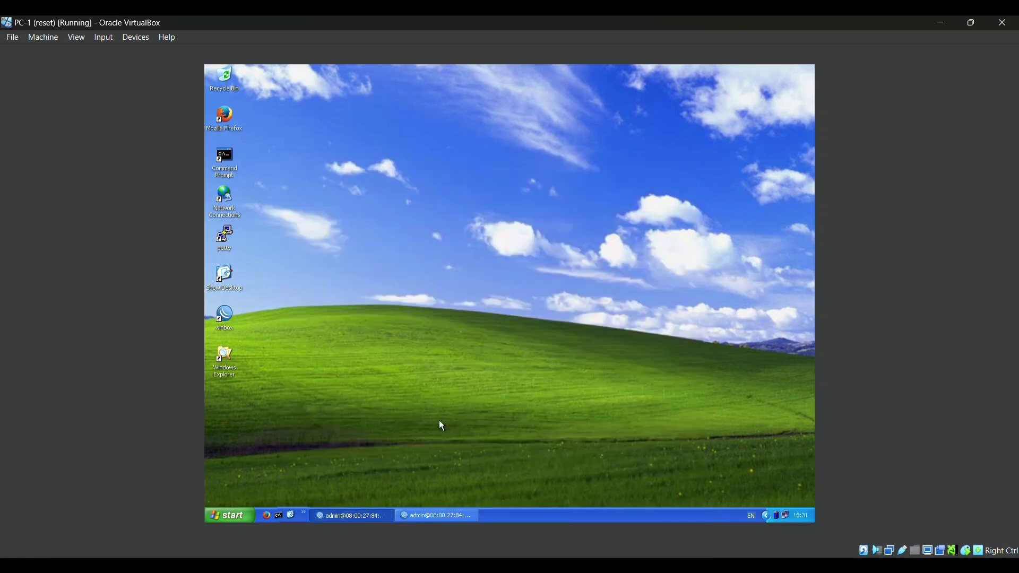
Bring back the WinBox session for router R-1 and examine its IP route list
{"action": "left_click", "coordinate": [359, 515]}
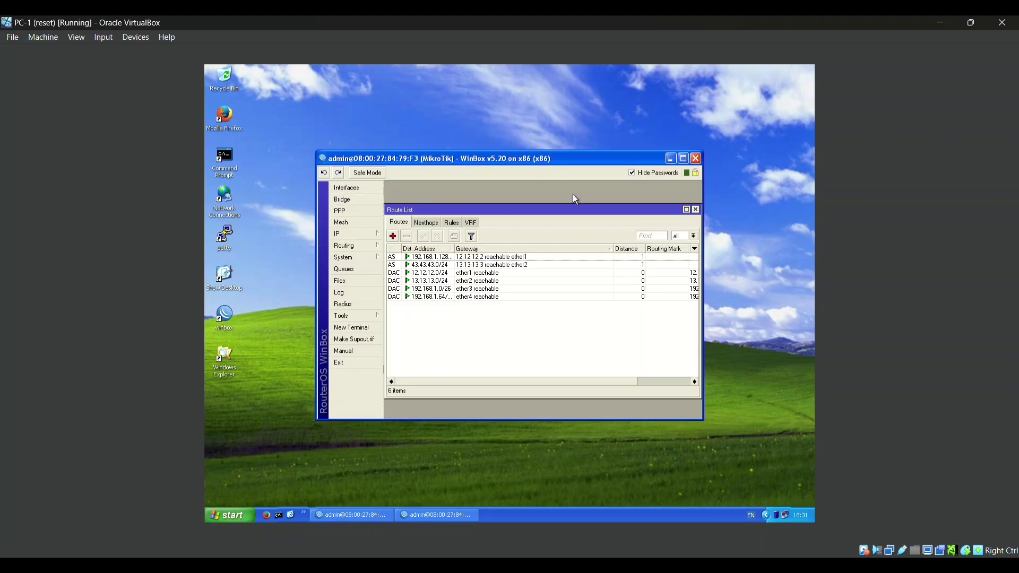
{"action": "left_click", "coordinate": [696, 209]}
{"action": "left_click", "coordinate": [352, 234]}
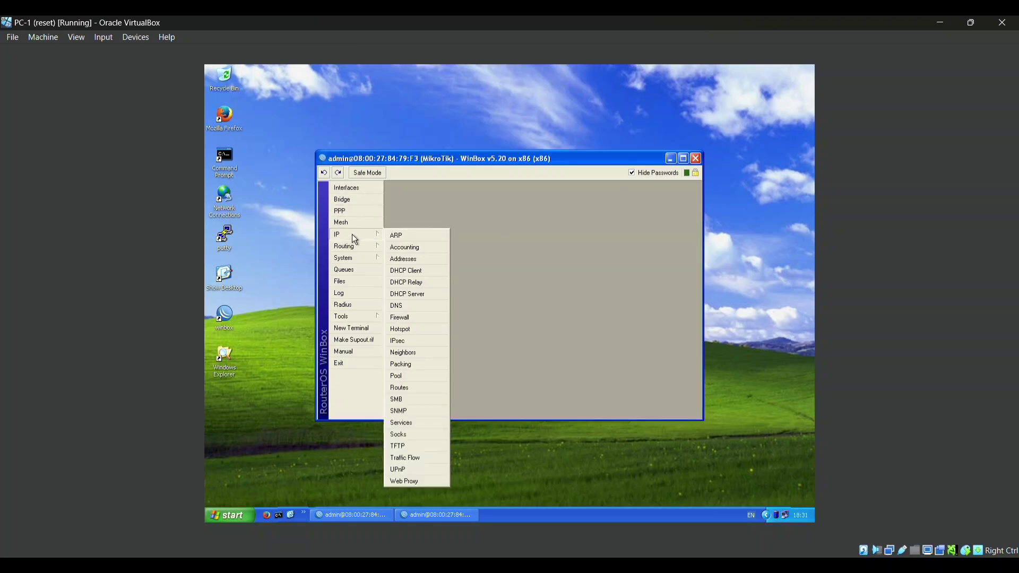
{"action": "left_click", "coordinate": [413, 391]}
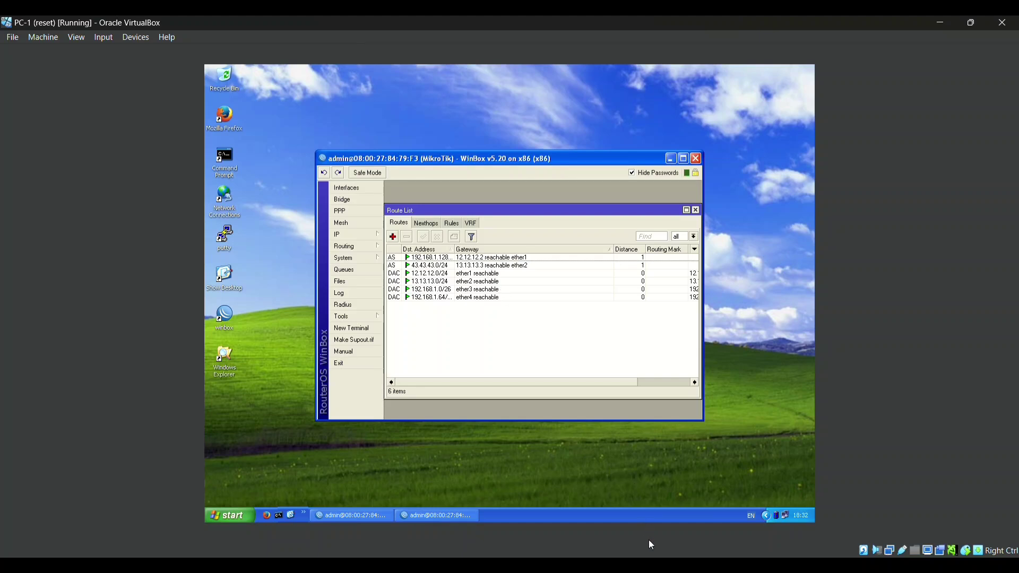
Switch to PC-3 and close its TCP/IP settings, connection properties and Network Connections windows
{"action": "mouse_move", "coordinate": [643, 565]}
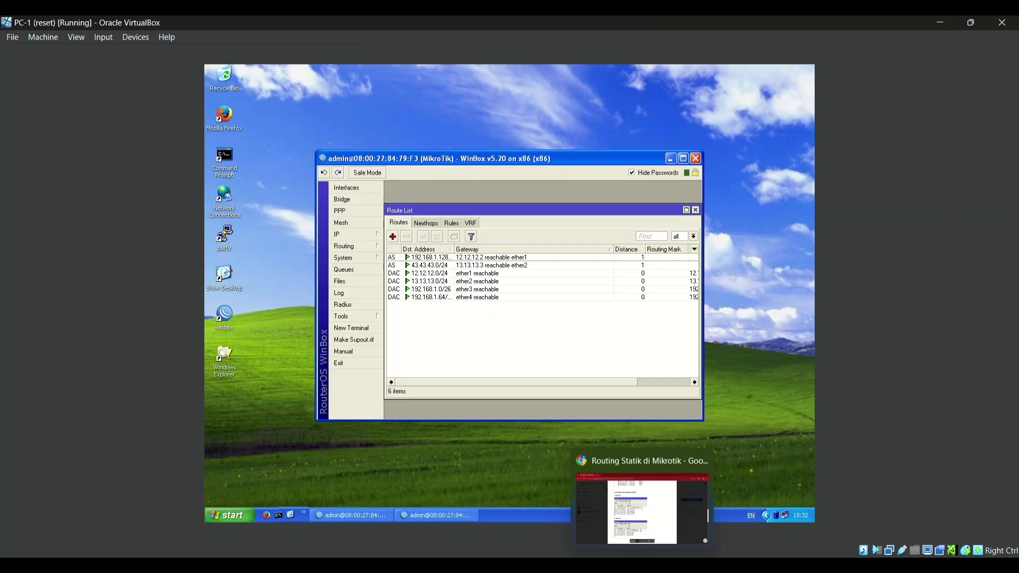
{"action": "mouse_move", "coordinate": [699, 566]}
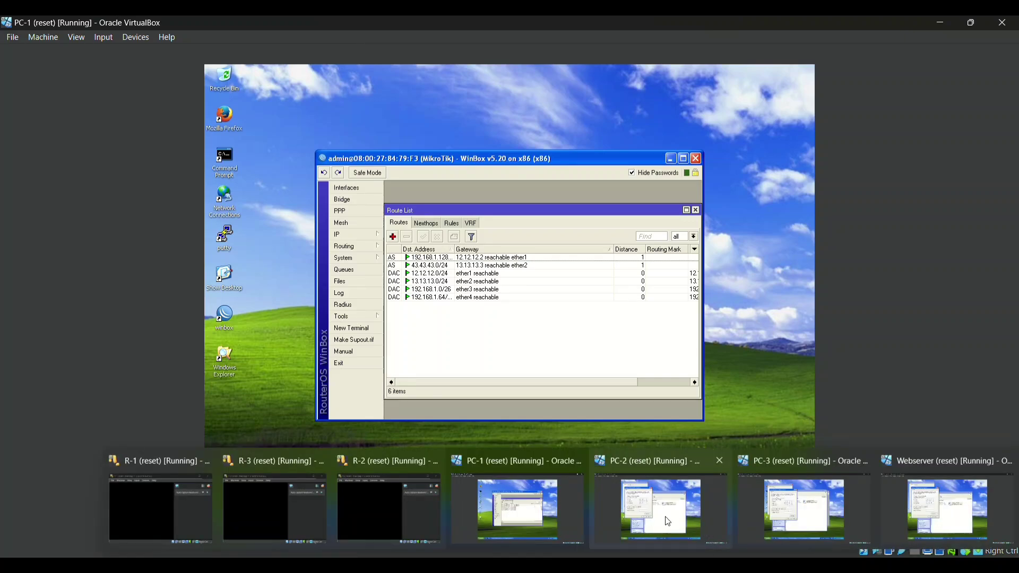
{"action": "mouse_move", "coordinate": [675, 516]}
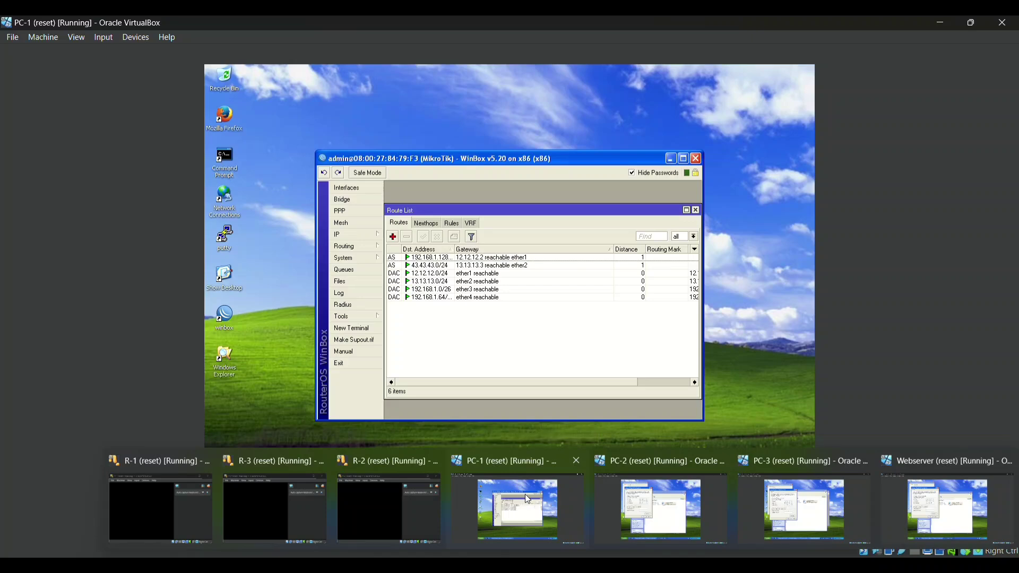
{"action": "left_click", "coordinate": [795, 485]}
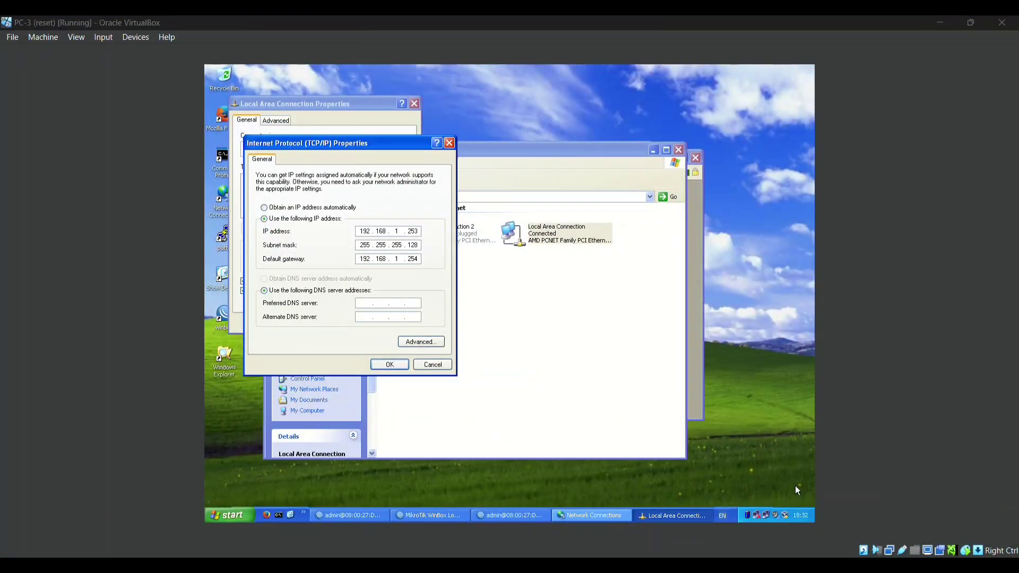
{"action": "left_click", "coordinate": [450, 143]}
{"action": "left_click", "coordinate": [415, 103]}
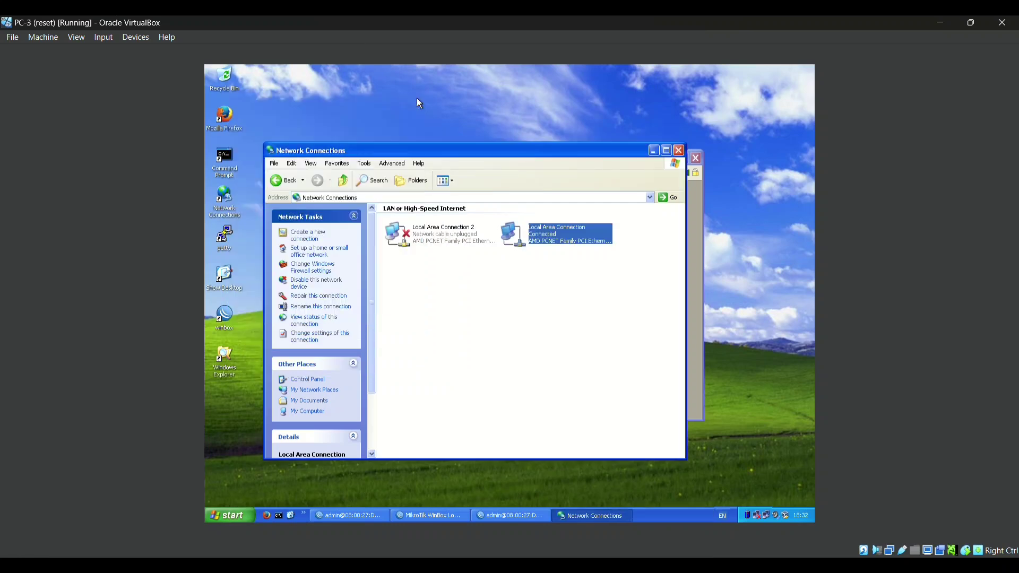
{"action": "left_click", "coordinate": [680, 151]}
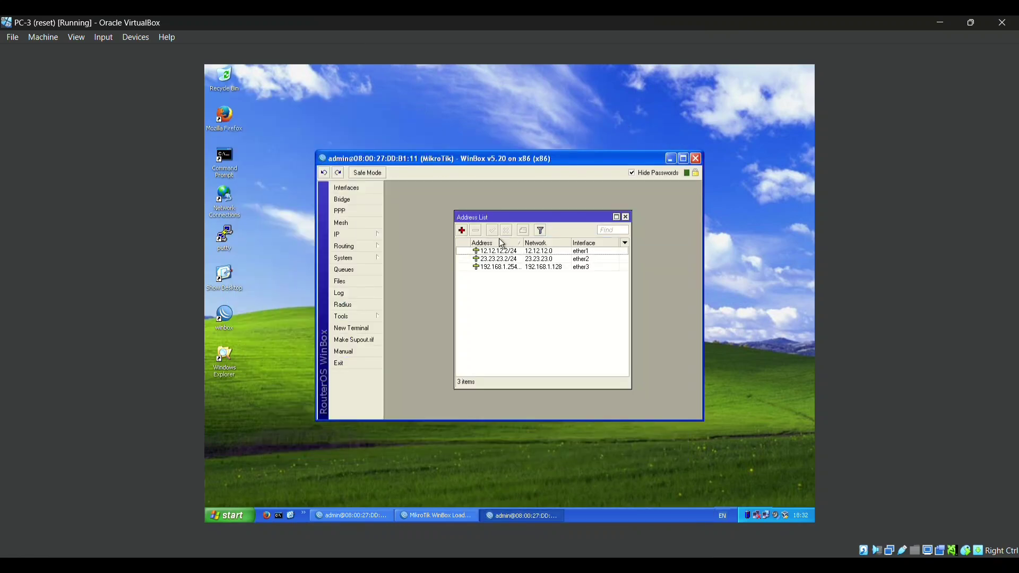
Close router R-2's address list in WinBox and examine its IP route list
{"action": "left_click", "coordinate": [626, 218]}
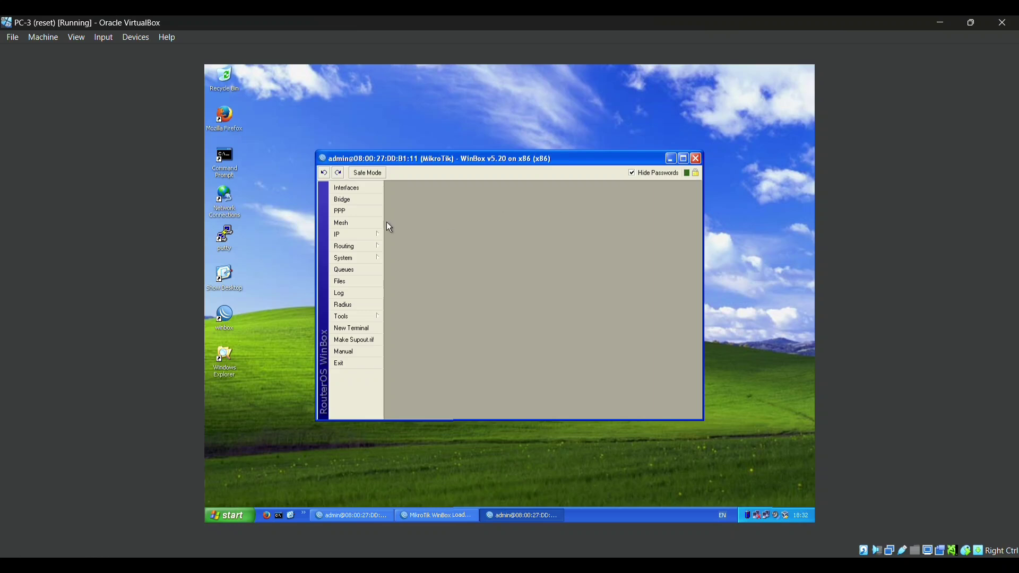
{"action": "left_click", "coordinate": [355, 232]}
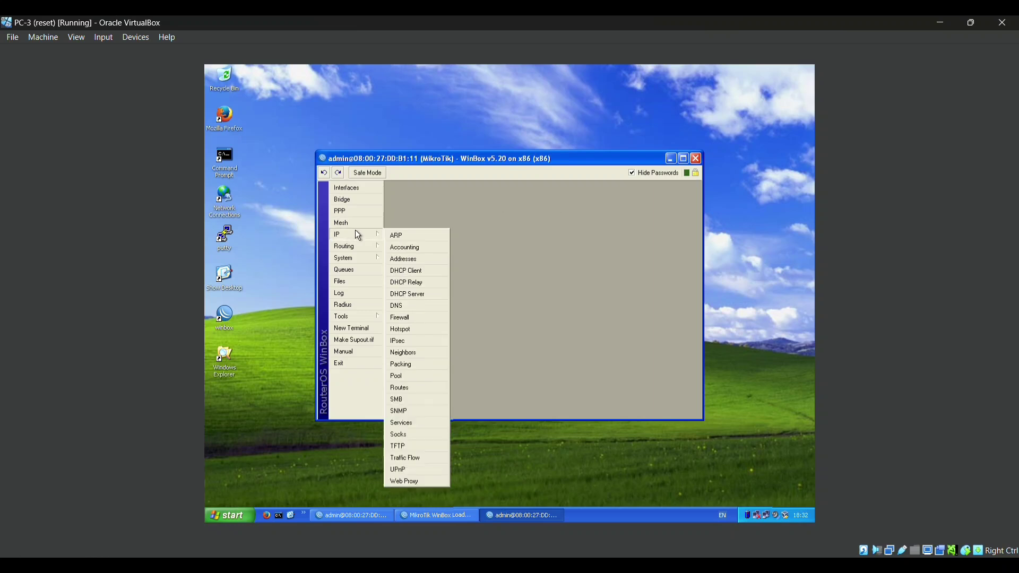
{"action": "left_click", "coordinate": [403, 388]}
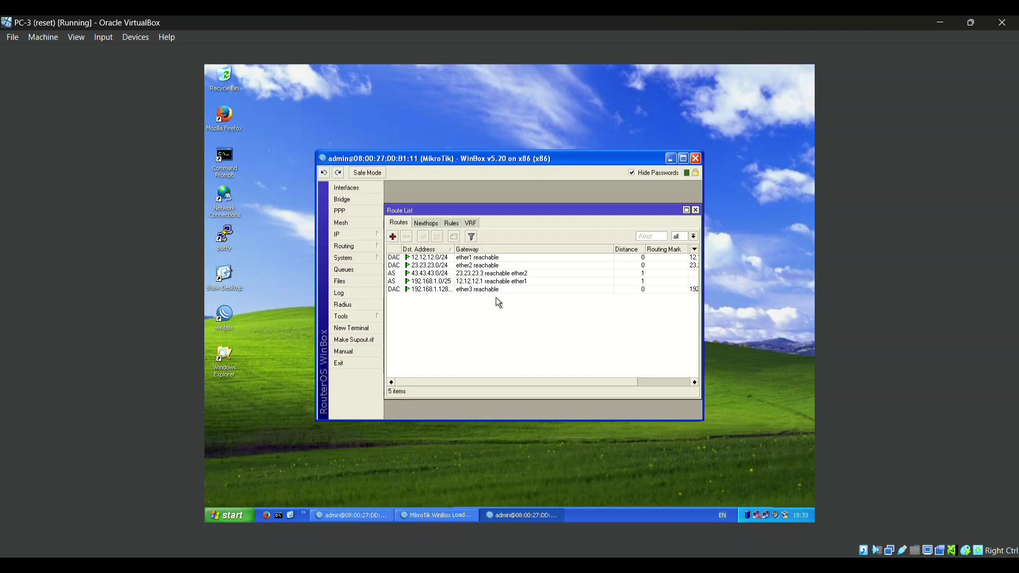
Switch to the Webserver machine and close its TCP/IP settings, connection properties and Network Connections windows
{"action": "mouse_move", "coordinate": [756, 565]}
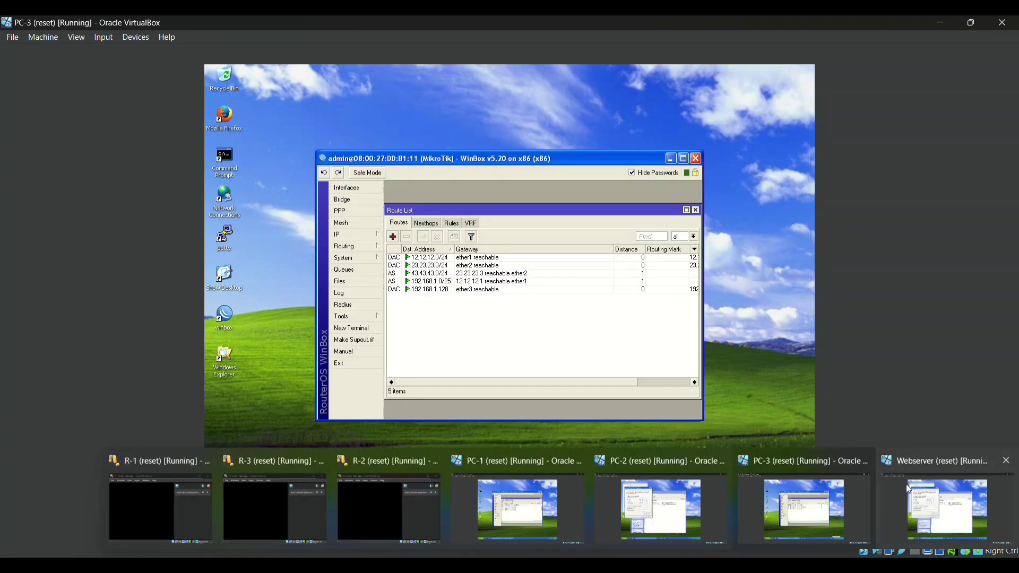
{"action": "mouse_move", "coordinate": [906, 484]}
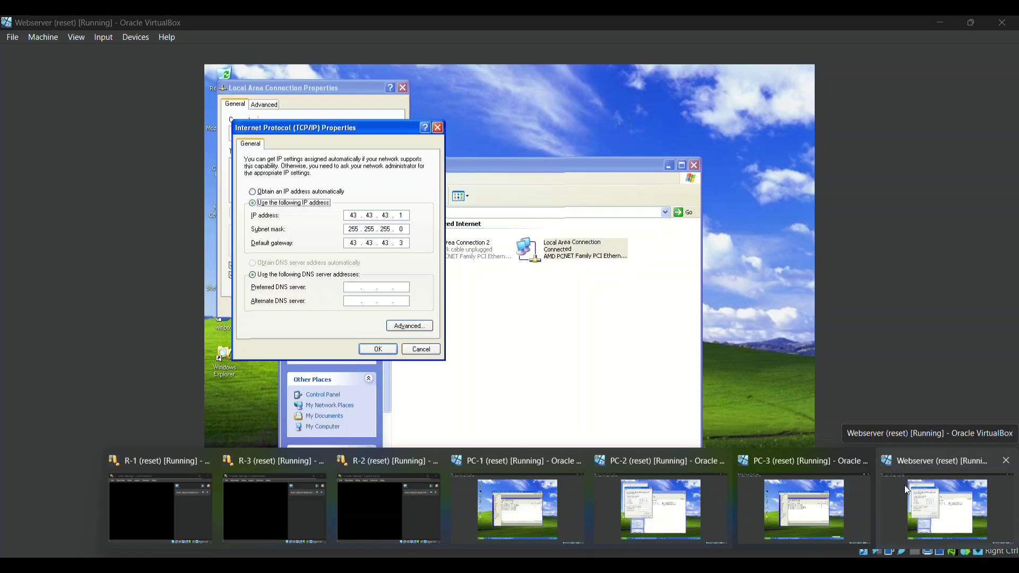
{"action": "left_click", "coordinate": [905, 485]}
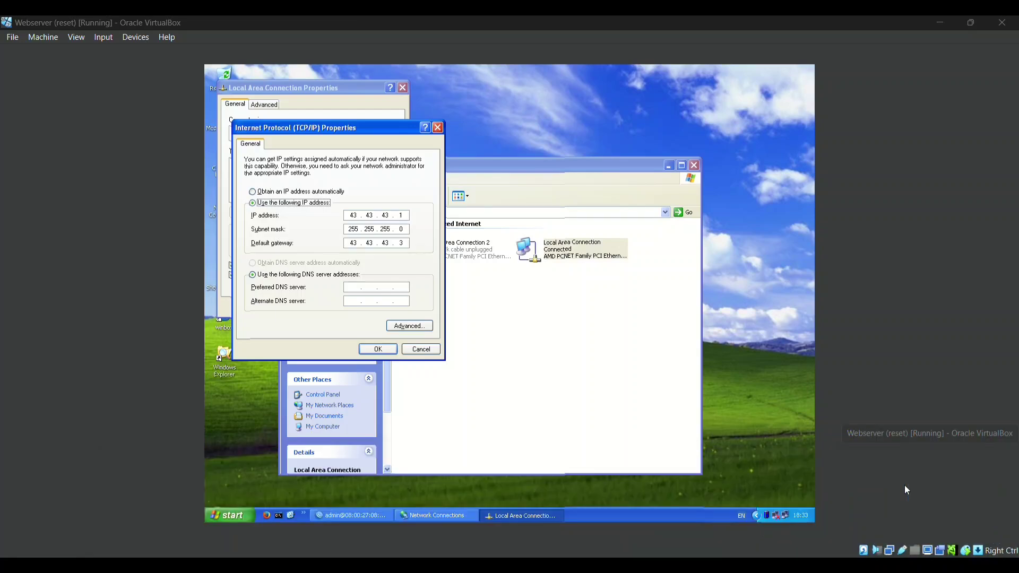
{"action": "left_click", "coordinate": [439, 128]}
{"action": "left_click", "coordinate": [403, 88]}
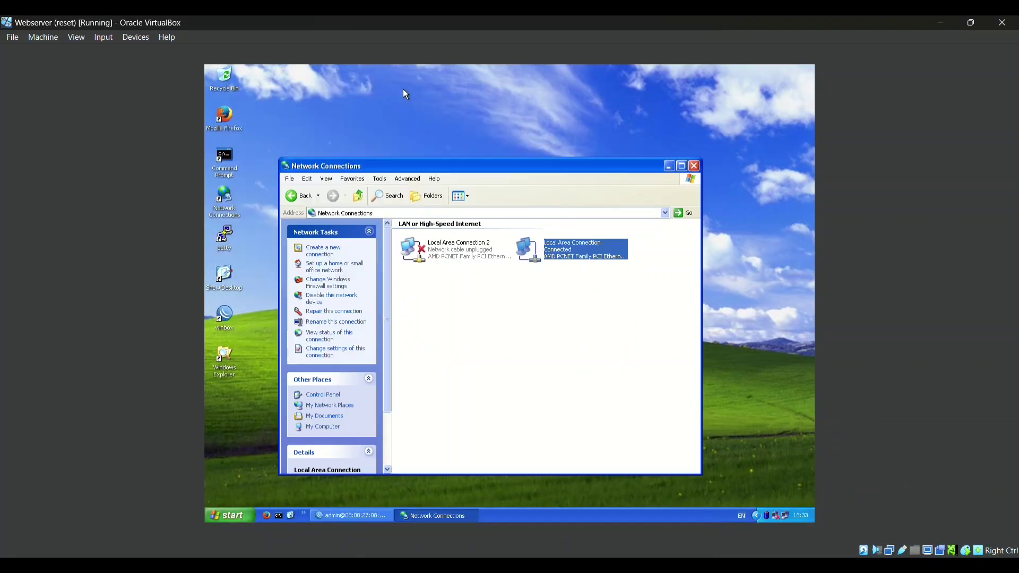
{"action": "left_click", "coordinate": [694, 167]}
Bring back WinBox for router R-3, replace the address list with the IP route list, examine the routes, and close the list
{"action": "left_click", "coordinate": [359, 520]}
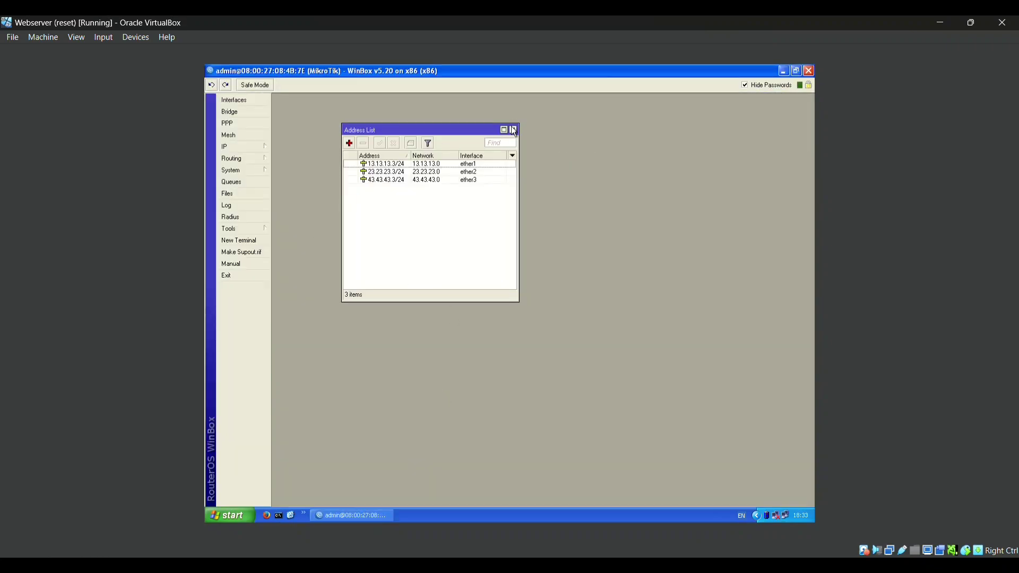
{"action": "left_click", "coordinate": [514, 130]}
{"action": "left_click", "coordinate": [234, 148]}
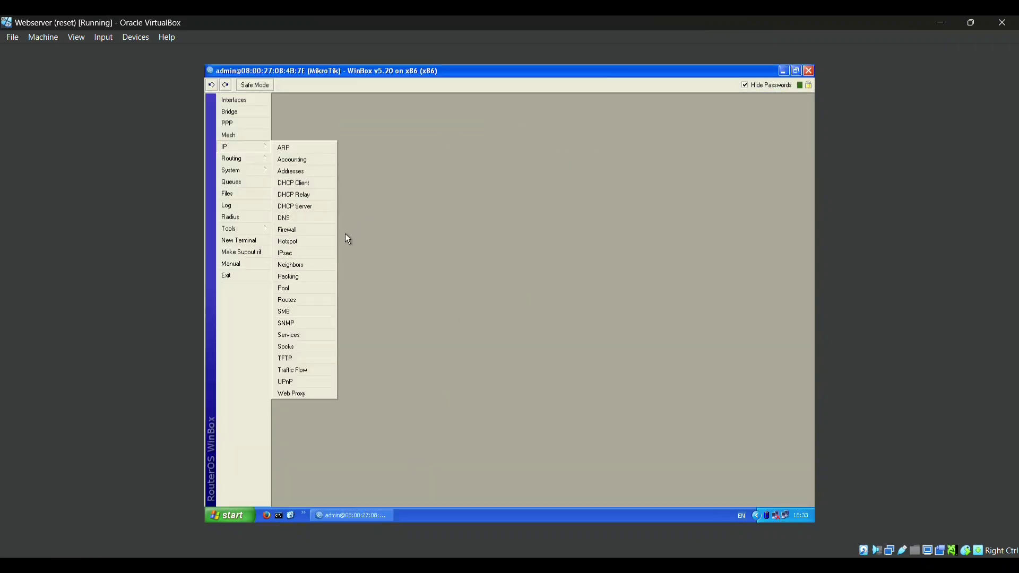
{"action": "left_click", "coordinate": [298, 302]}
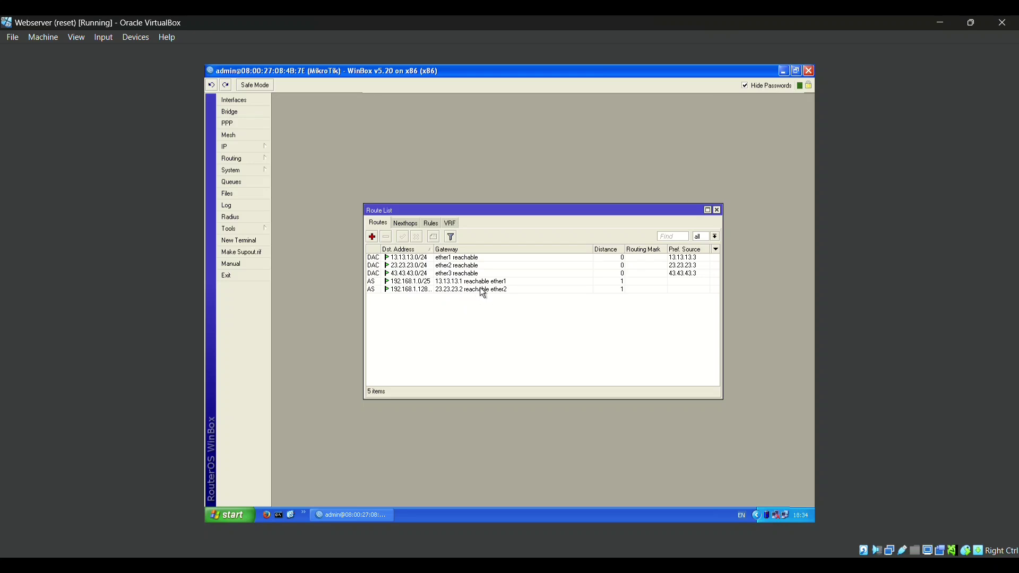
{"action": "left_click", "coordinate": [719, 211]}
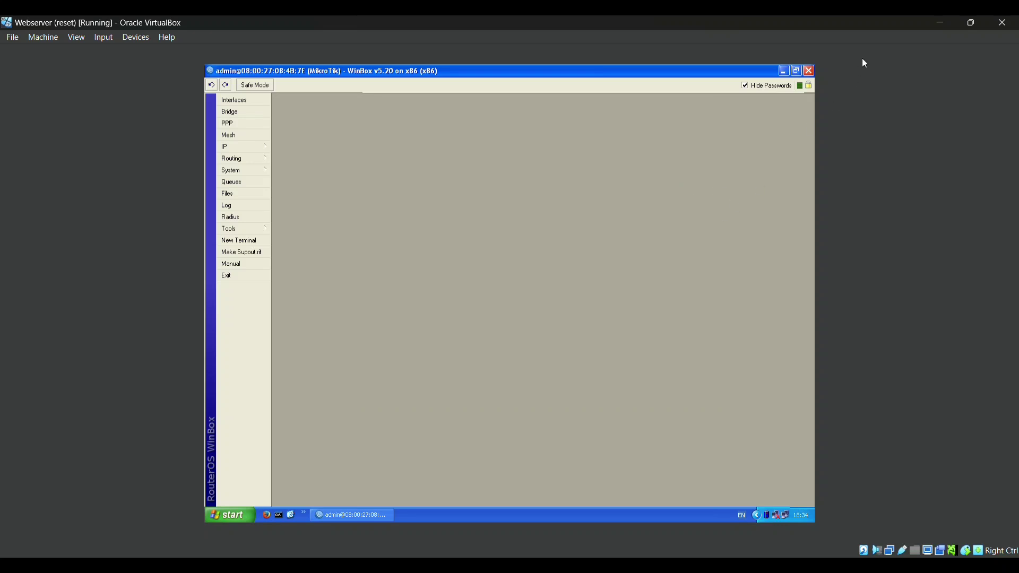
Minimize WinBox on the Webserver machine, and switch to PC-1 and minimize its WinBox window
{"action": "left_click", "coordinate": [784, 71]}
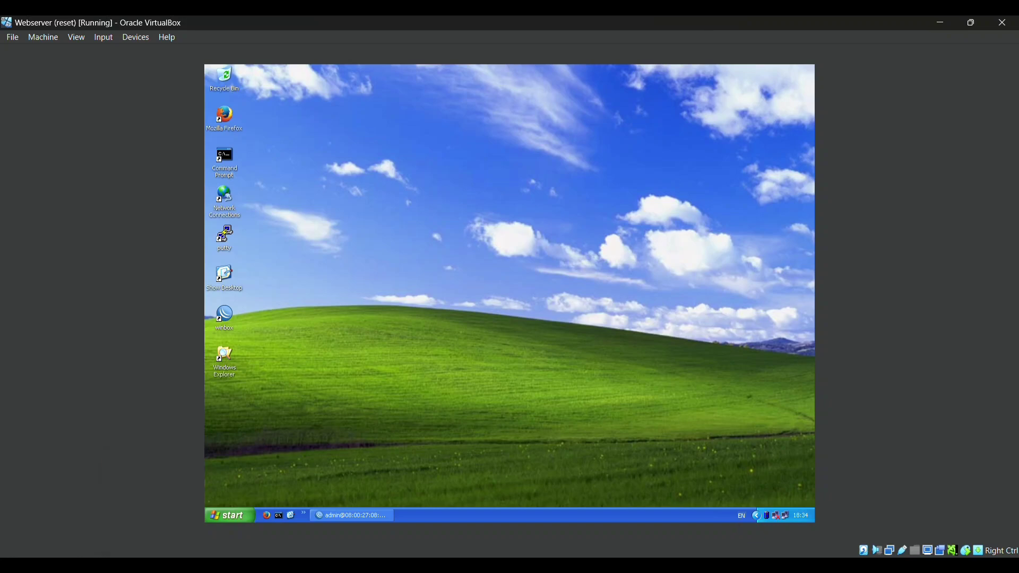
{"action": "mouse_move", "coordinate": [564, 565]}
{"action": "mouse_move", "coordinate": [759, 566]}
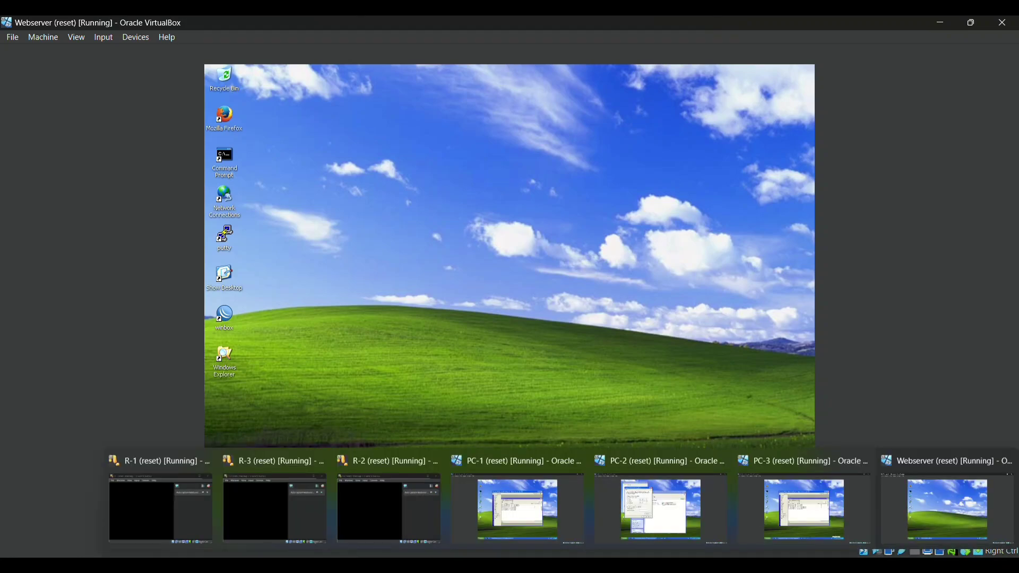
{"action": "left_click", "coordinate": [547, 514]}
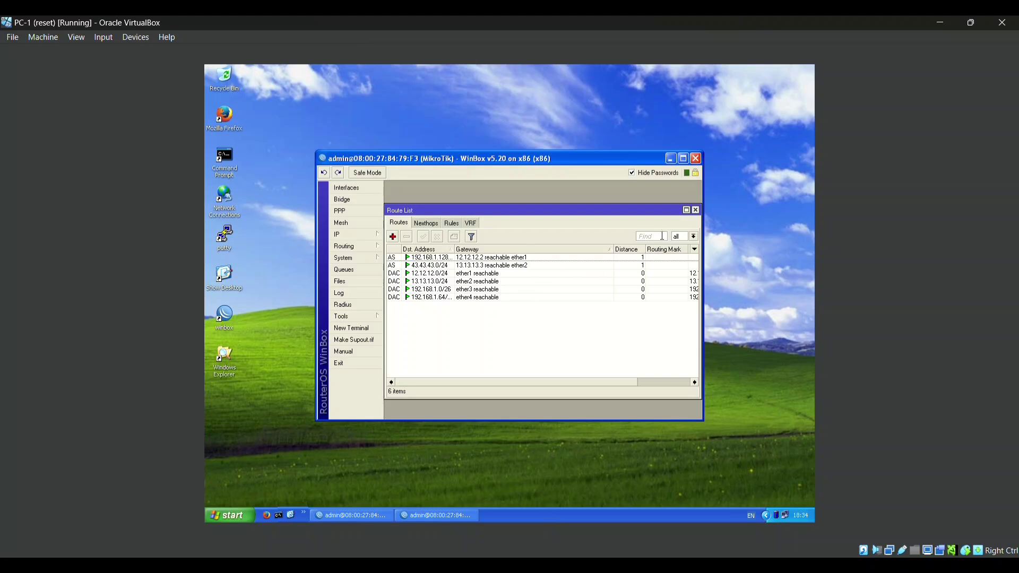
{"action": "left_click", "coordinate": [671, 158]}
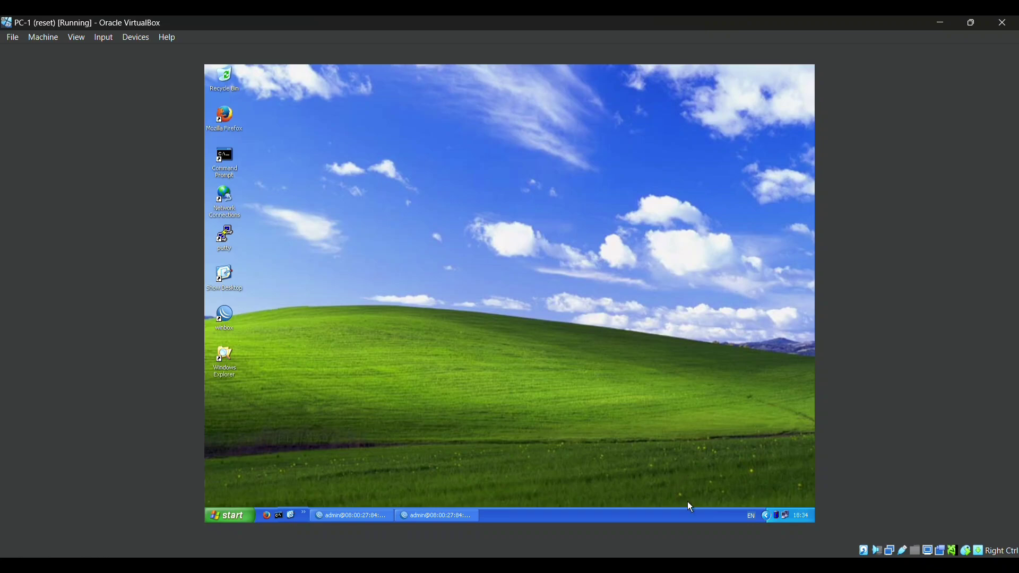
Open a maximized Command Prompt on PC-1 and ping 192.168.1.65
{"action": "mouse_move", "coordinate": [700, 567]}
{"action": "left_click", "coordinate": [279, 516]}
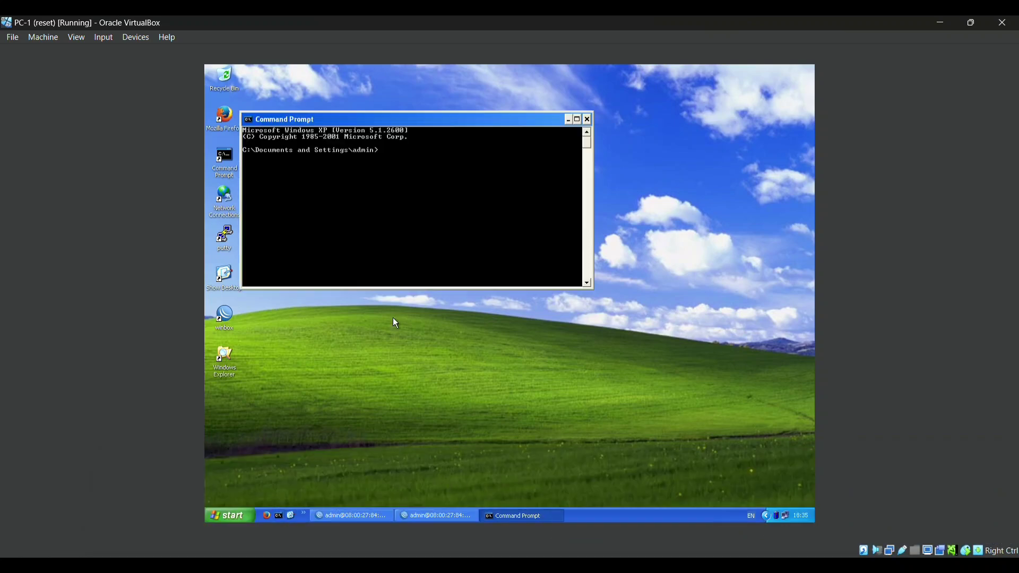
{"action": "left_click", "coordinate": [578, 120]}
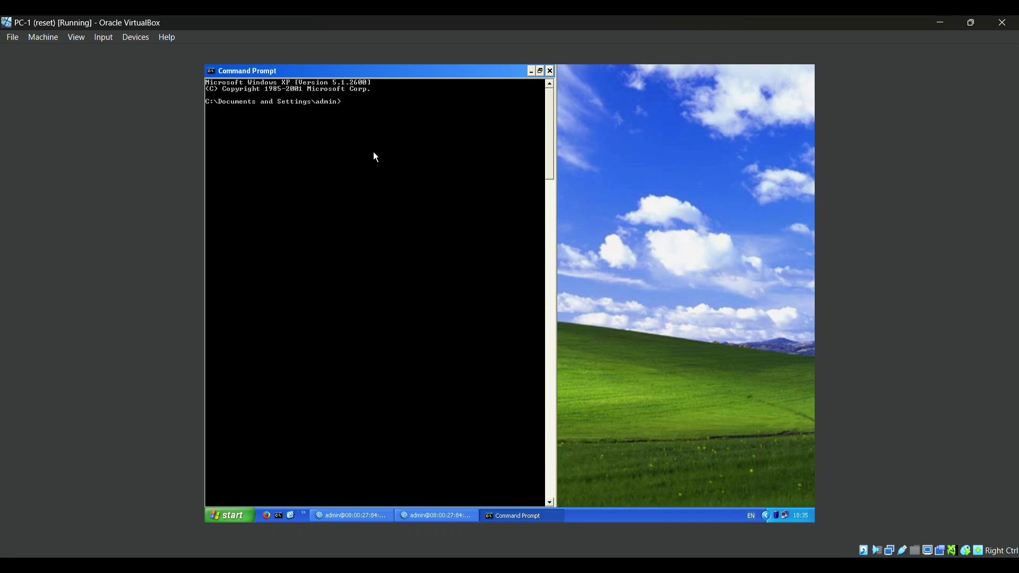
{"action": "type", "text": "192.16"}
{"action": "type", "text": "8.1.65"}
{"action": "key", "text": "Return"}
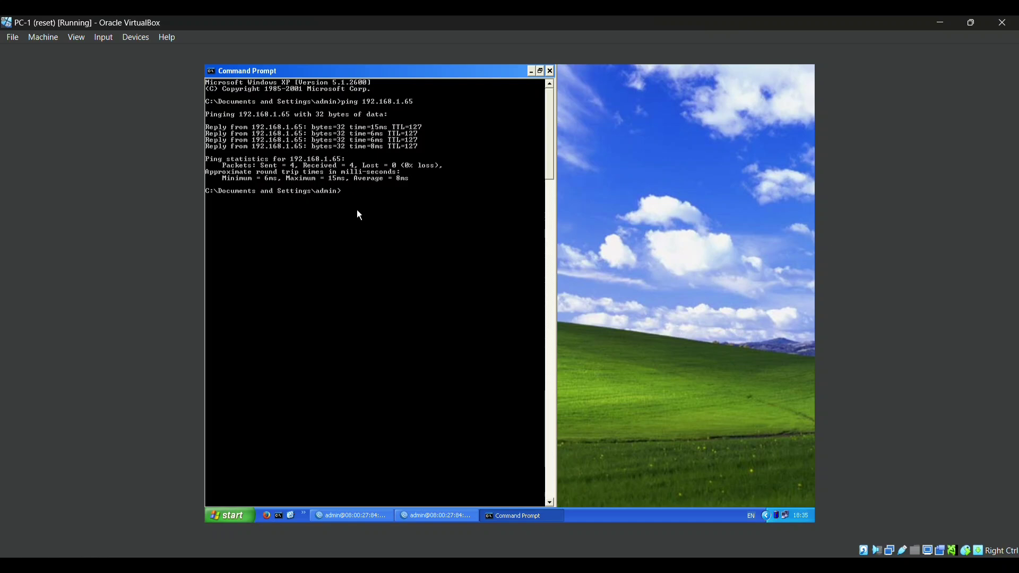
Ping 192.168.1.253 and 43.3.43.1 from PC-1's Command Prompt
{"action": "type", "text": "ping 192.168.1."}
{"action": "key", "text": "BackSpace"}
{"action": "type", "text": "253"}
{"action": "key", "text": "Return"}
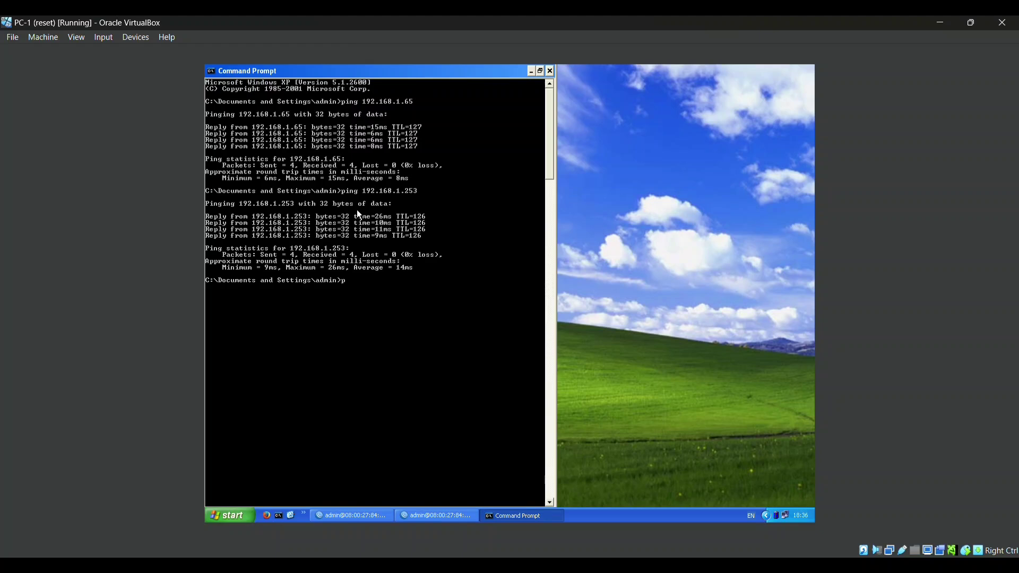
{"action": "type", "text": "ing 43.3.43.1"}
{"action": "key", "text": "Return"}
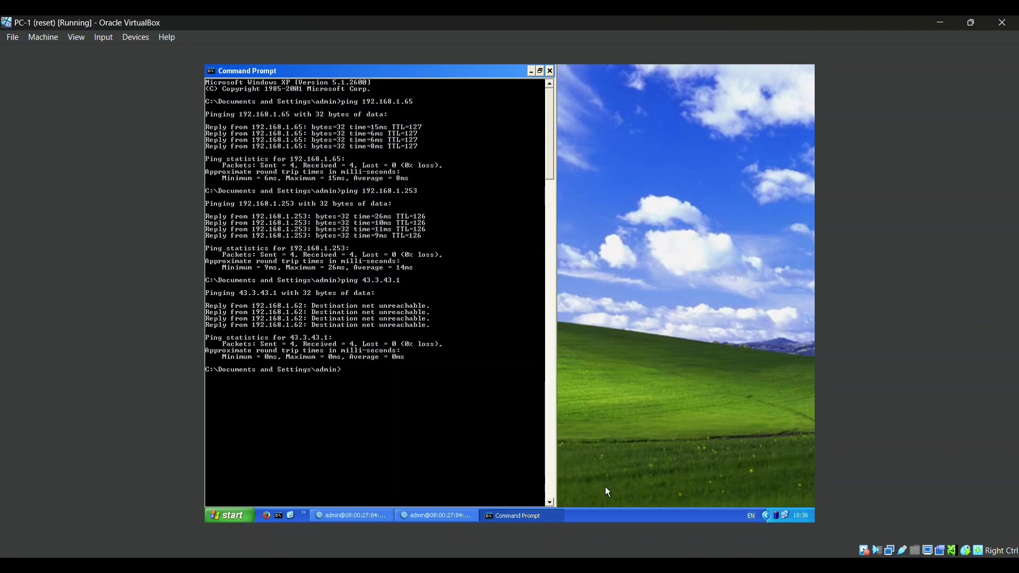
Switch to PC-2, close its TCP/IP settings, connection properties and Network Connections windows, and minimize WinBox
{"action": "mouse_move", "coordinate": [672, 565]}
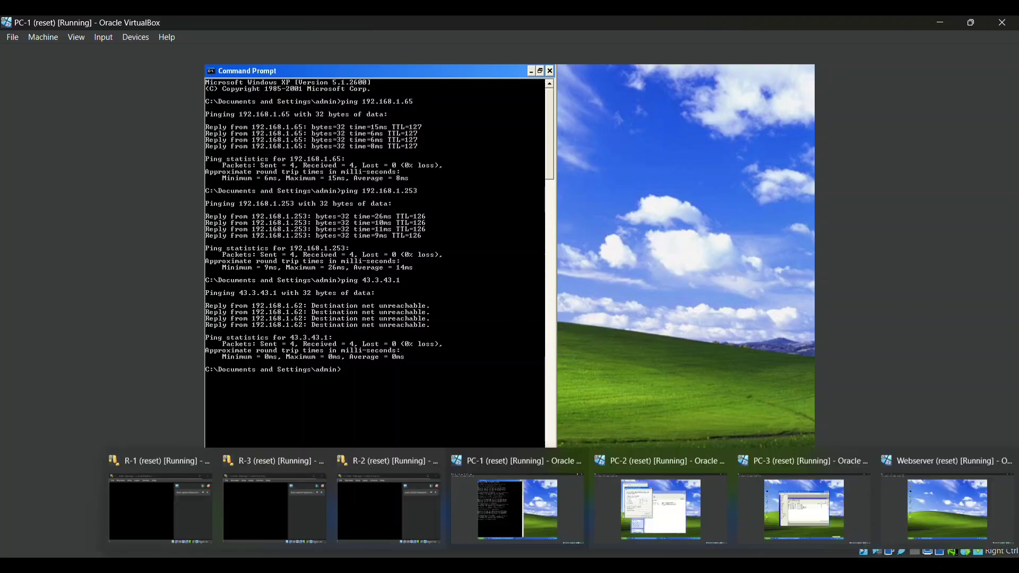
{"action": "left_click", "coordinate": [672, 510]}
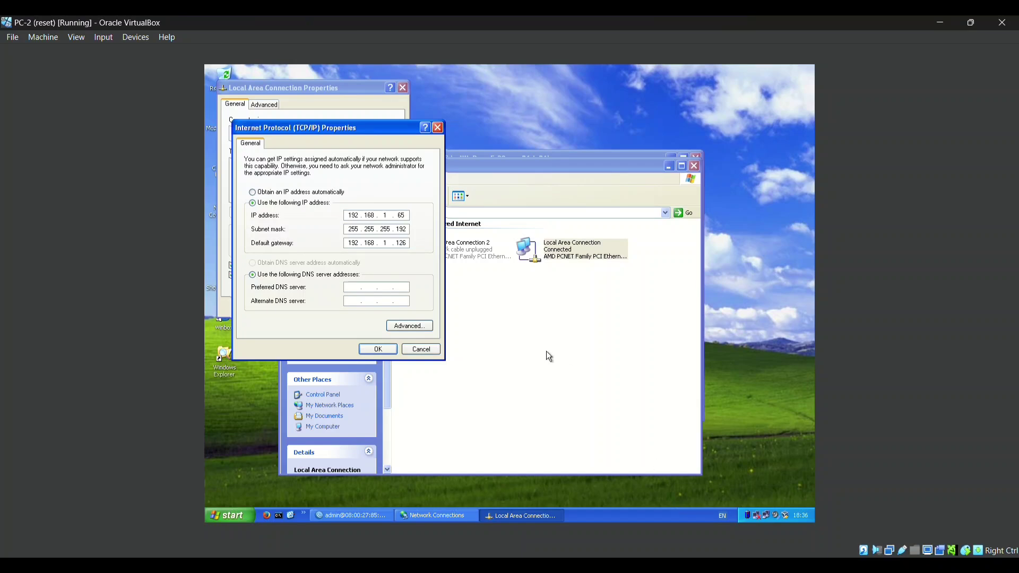
{"action": "left_click", "coordinate": [438, 127]}
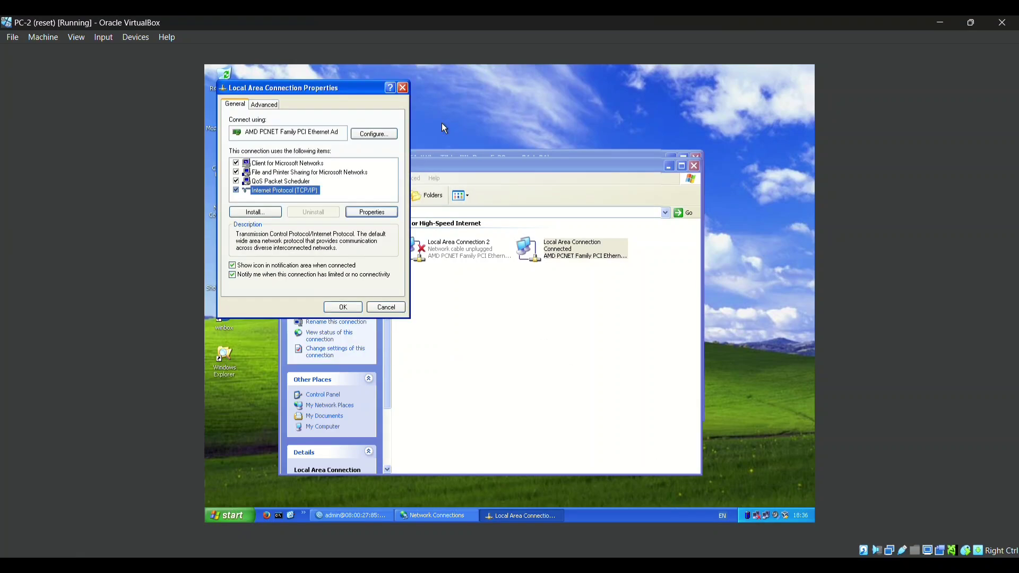
{"action": "left_click", "coordinate": [402, 89]}
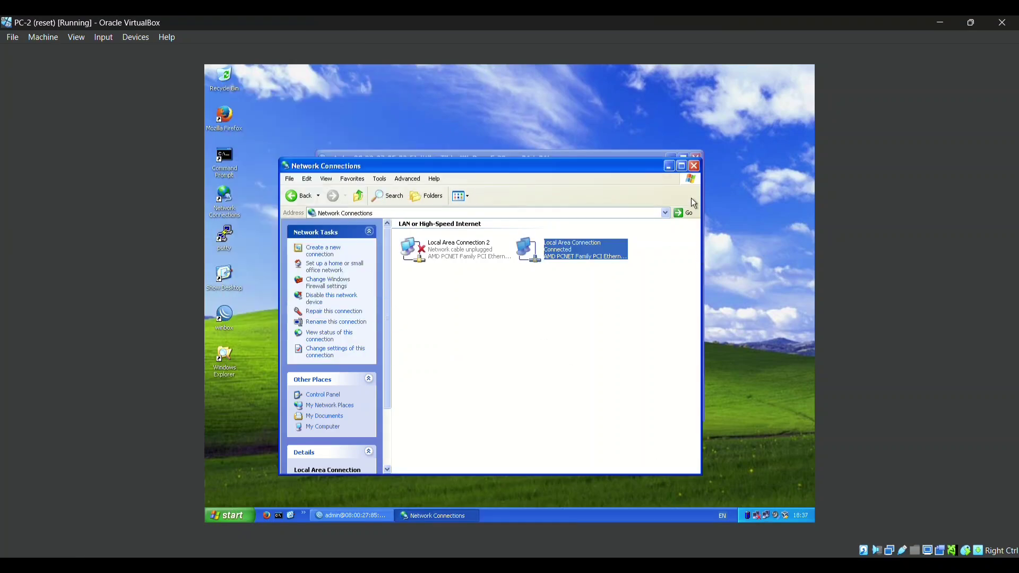
{"action": "left_click", "coordinate": [693, 167]}
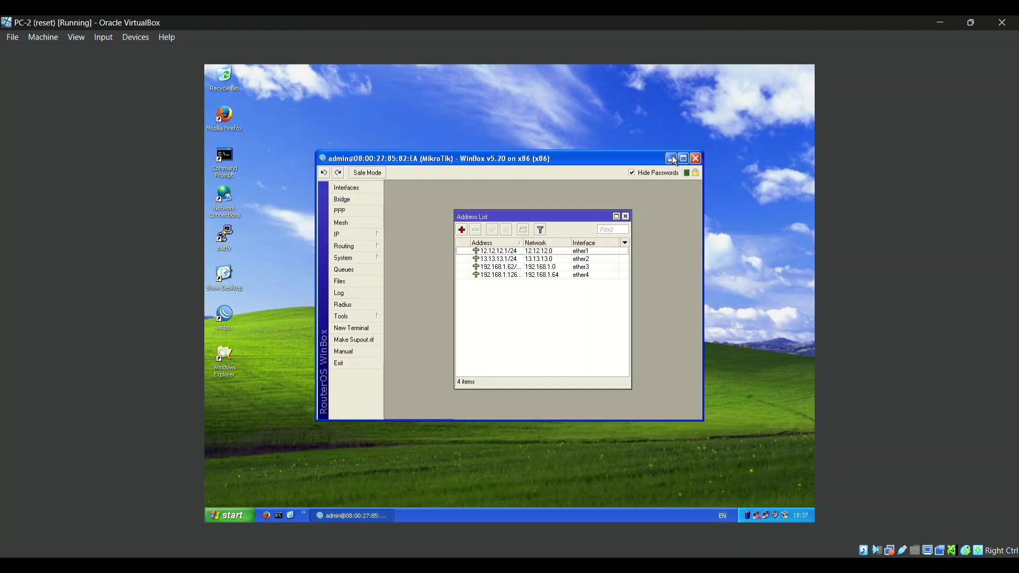
{"action": "left_click", "coordinate": [671, 157]}
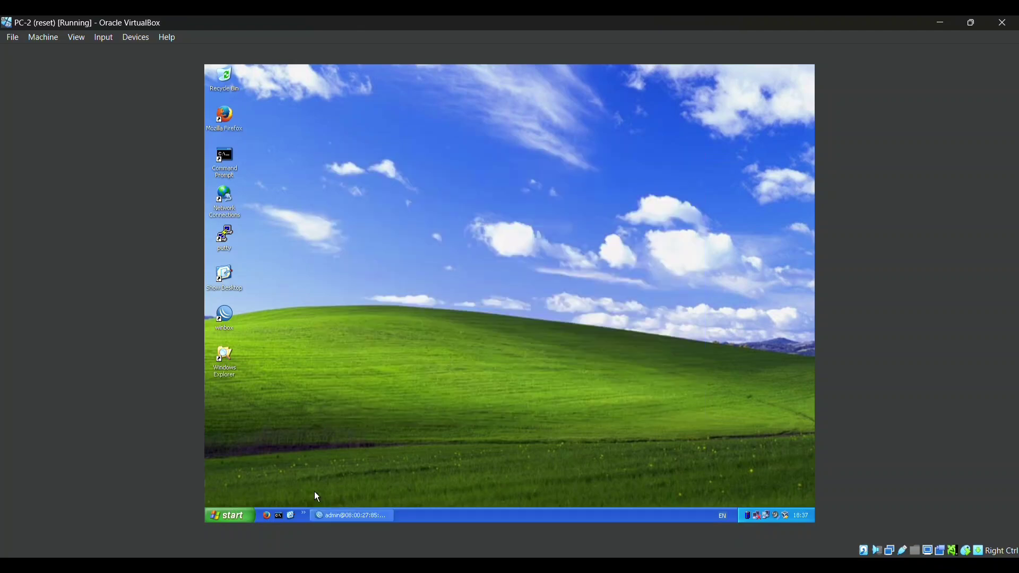
Open a Command Prompt on PC-2 and ping 192.168.1.1, 192.168.1.253 and 43.43.43.1
{"action": "left_click", "coordinate": [279, 512]}
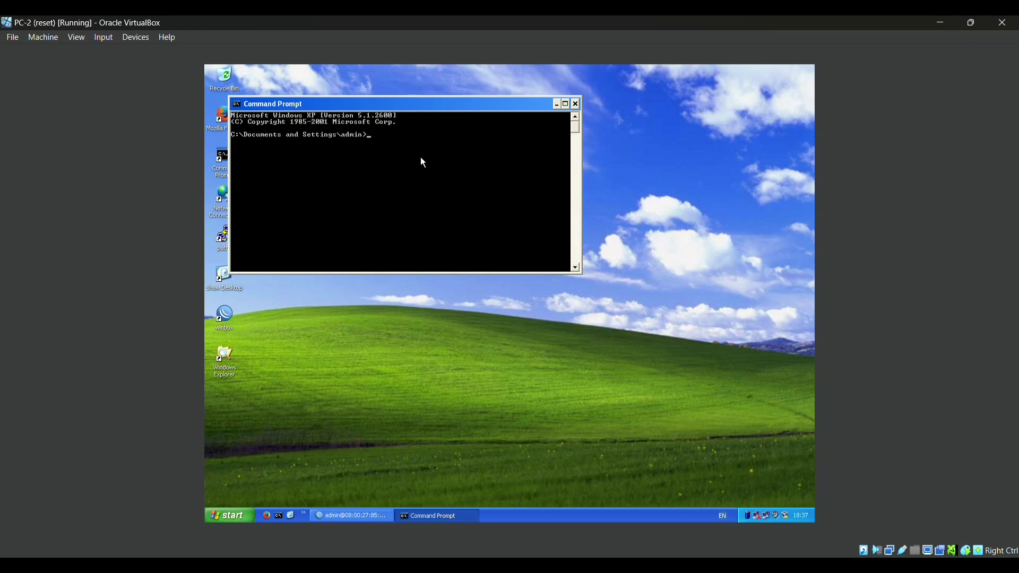
{"action": "type", "text": "ping 192.168.1.1"}
{"action": "key", "text": "Return"}
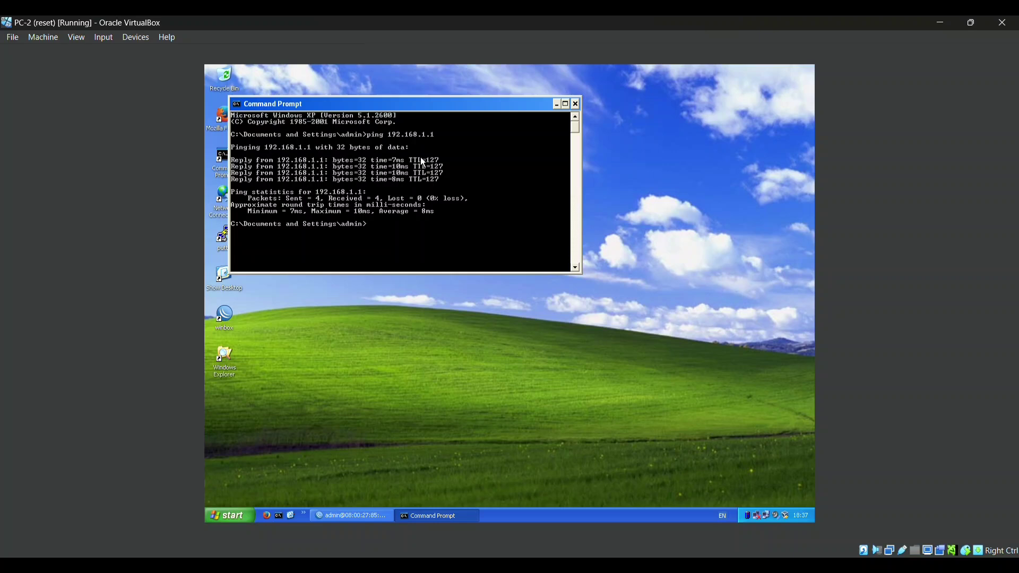
{"action": "type", "text": "ping 192.168.1.253"}
{"action": "key", "text": "Return"}
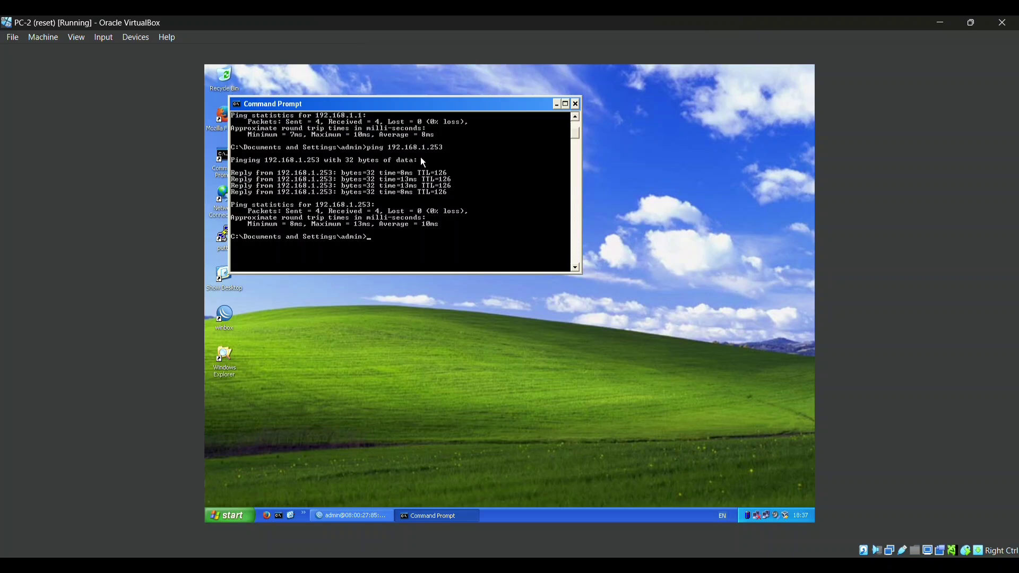
{"action": "type", "text": "ping 43.43.43.1"}
{"action": "key", "text": "Return"}
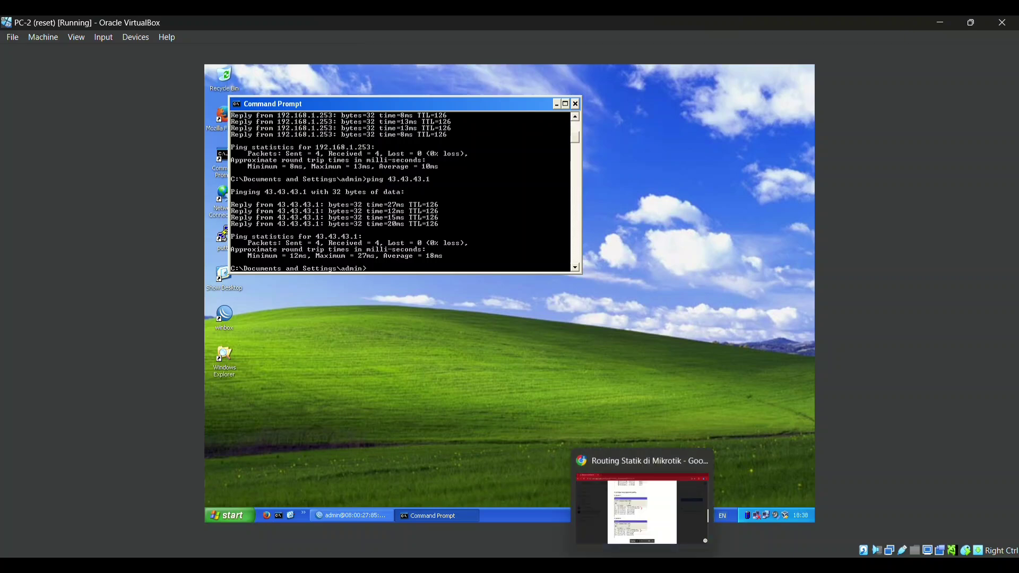
Switch to PC-3, minimize its WinBox window and open a Command Prompt
{"action": "mouse_move", "coordinate": [732, 568]}
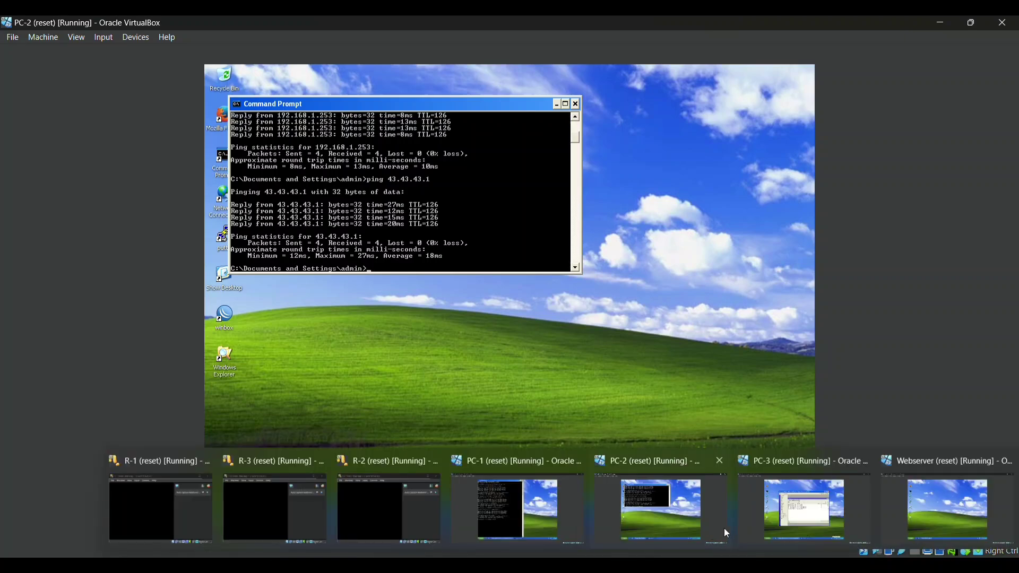
{"action": "left_click", "coordinate": [796, 509]}
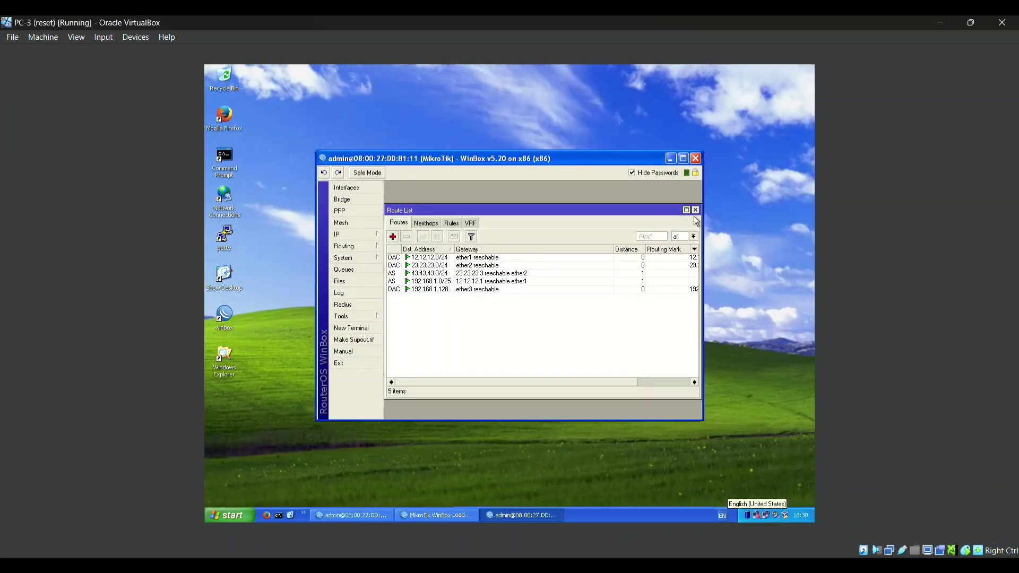
{"action": "left_click", "coordinate": [670, 158]}
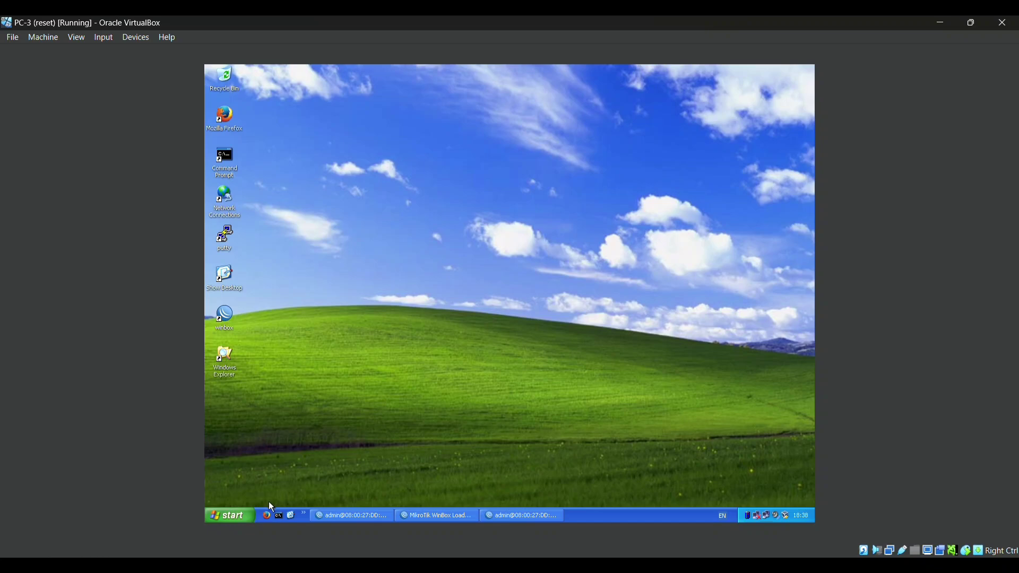
{"action": "left_click", "coordinate": [277, 516]}
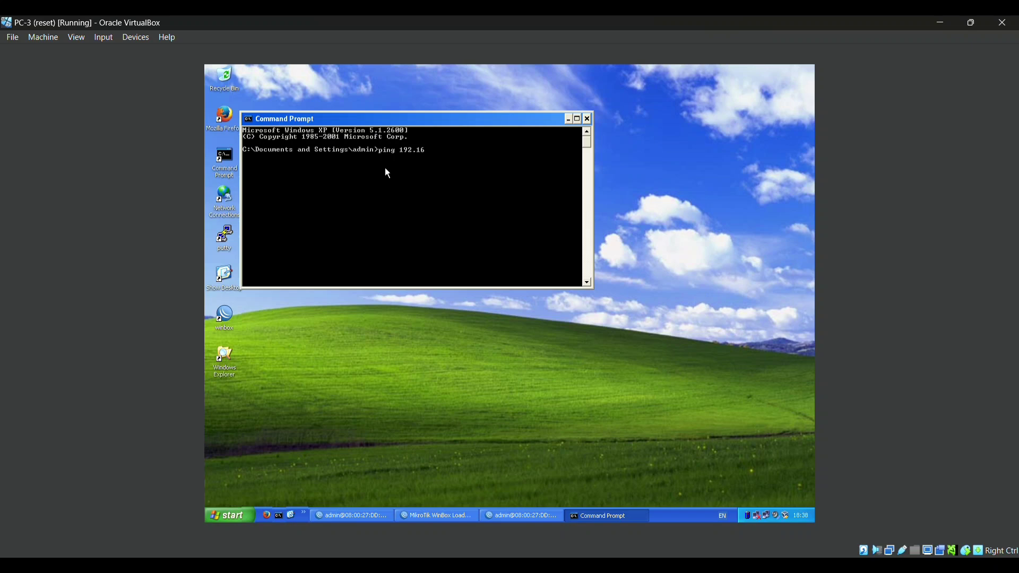
Ping 192.168.1.1, 192.168.1.65 and 43.43.43.1 from PC-3's Command Prompt
{"action": "type", "text": "8"}
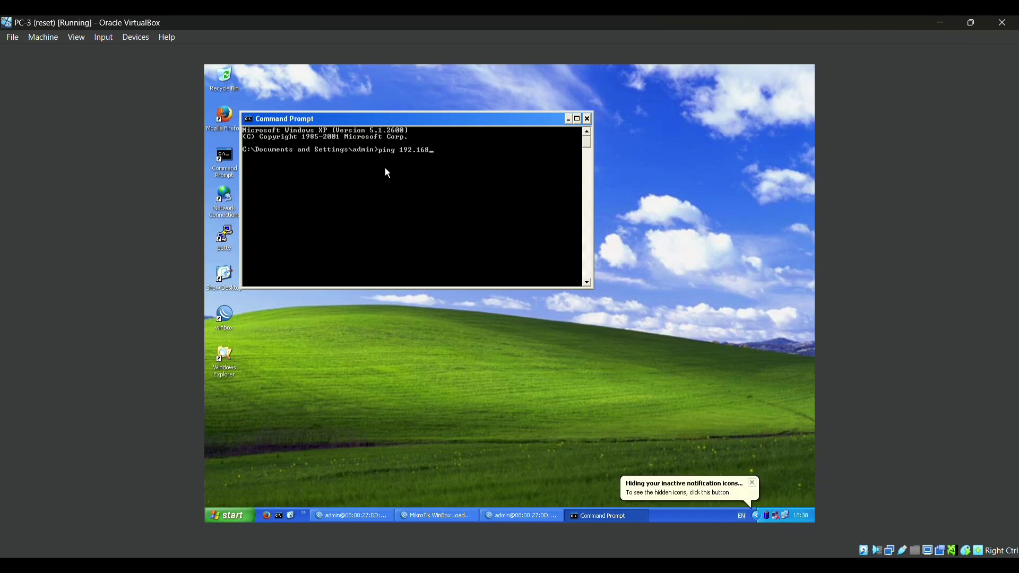
{"action": "type", "text": ".1.1"}
{"action": "key", "text": "Return"}
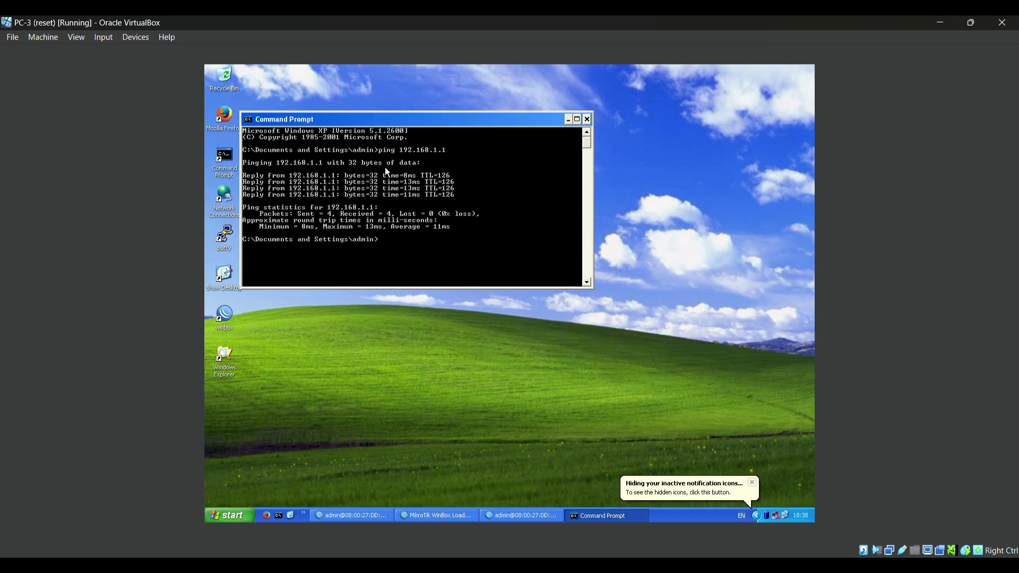
{"action": "type", "text": "ping 192.168.1.65"}
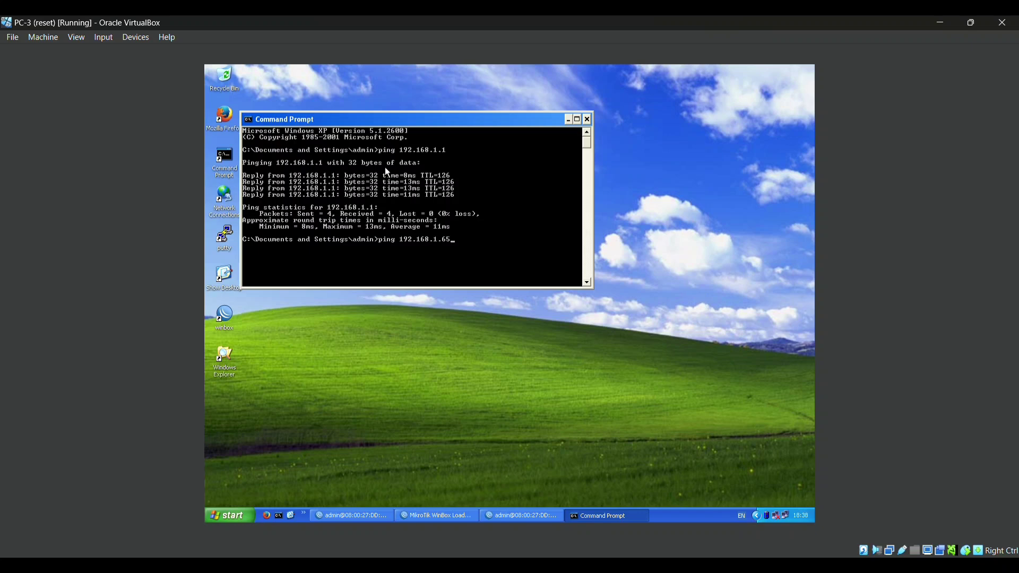
{"action": "key", "text": "Return"}
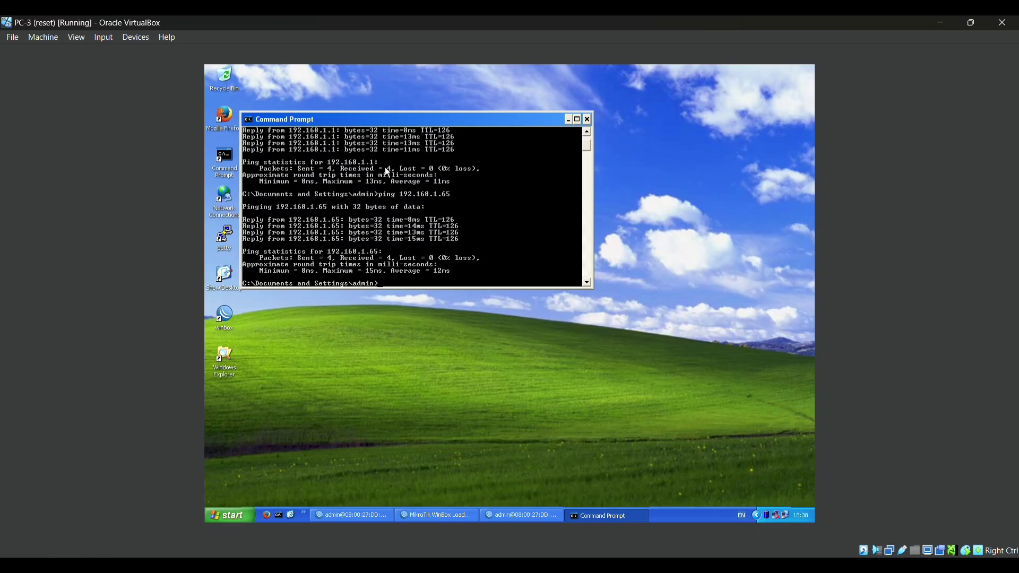
{"action": "type", "text": "ping 43.43.43.1"}
{"action": "key", "text": "Return"}
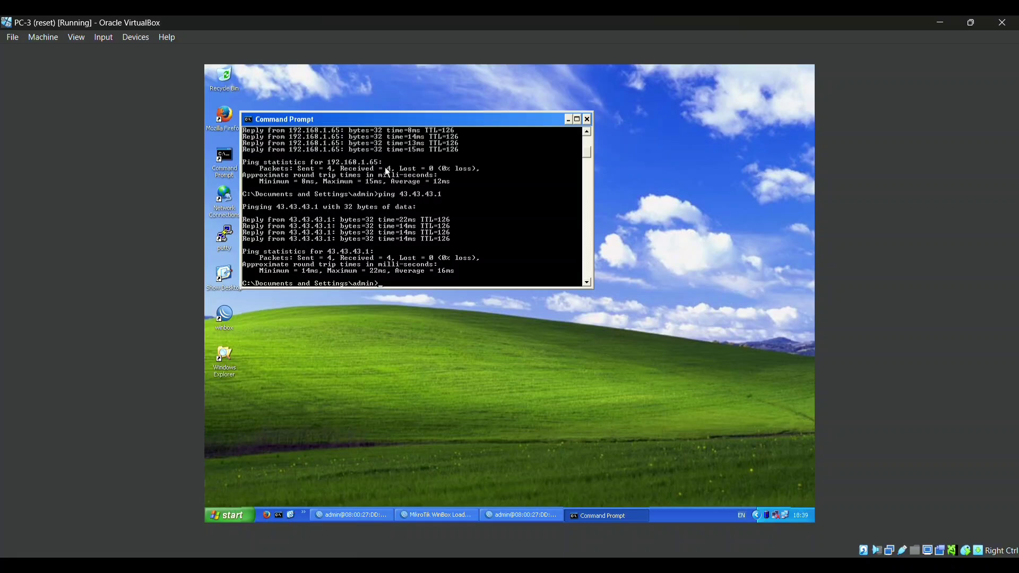
Switch to the Webserver machine and open a Command Prompt
{"action": "mouse_move", "coordinate": [677, 565]}
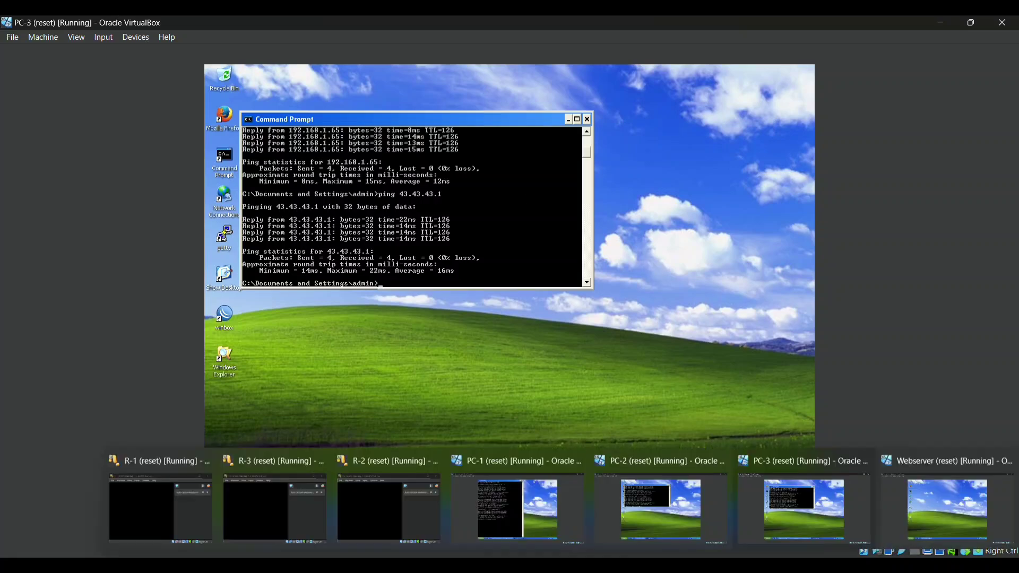
{"action": "left_click", "coordinate": [954, 501]}
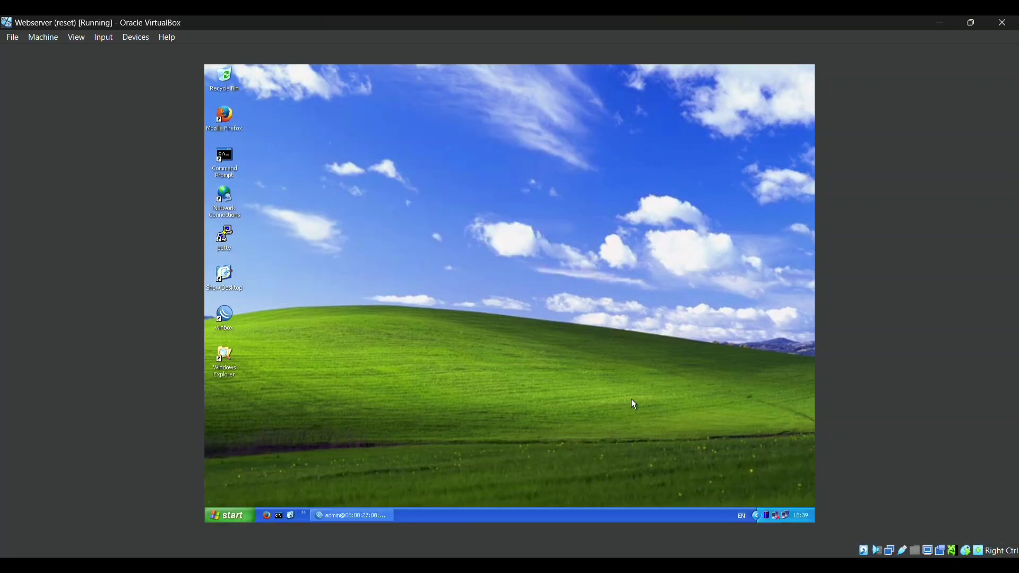
{"action": "left_click", "coordinate": [281, 509]}
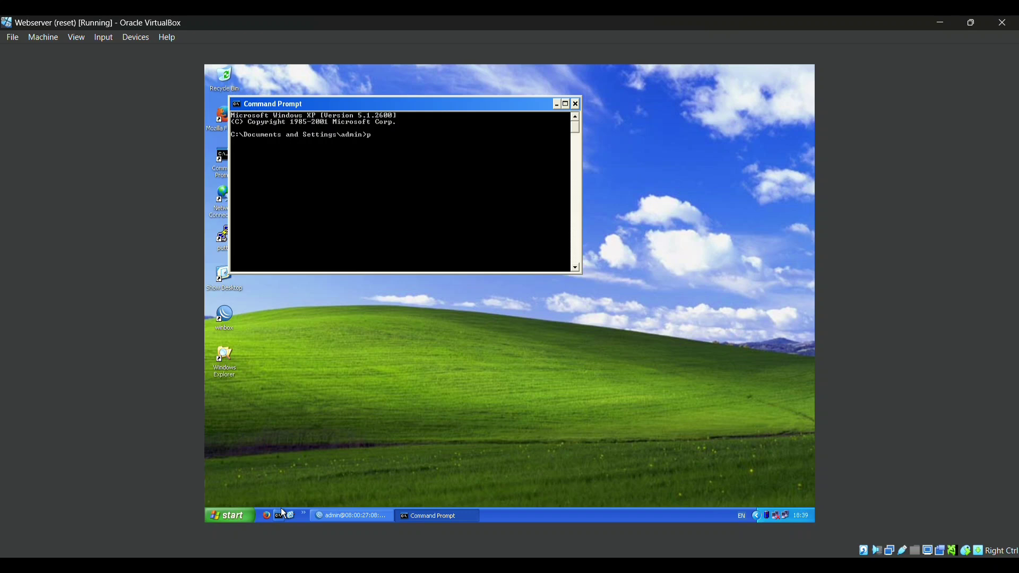
Ping 192.168.1.1, 192.168.1.65 and 192.168.1.253 from the Webserver's Command Prompt
{"action": "type", "text": "ping 192.168.1.1"}
{"action": "key", "text": "Return"}
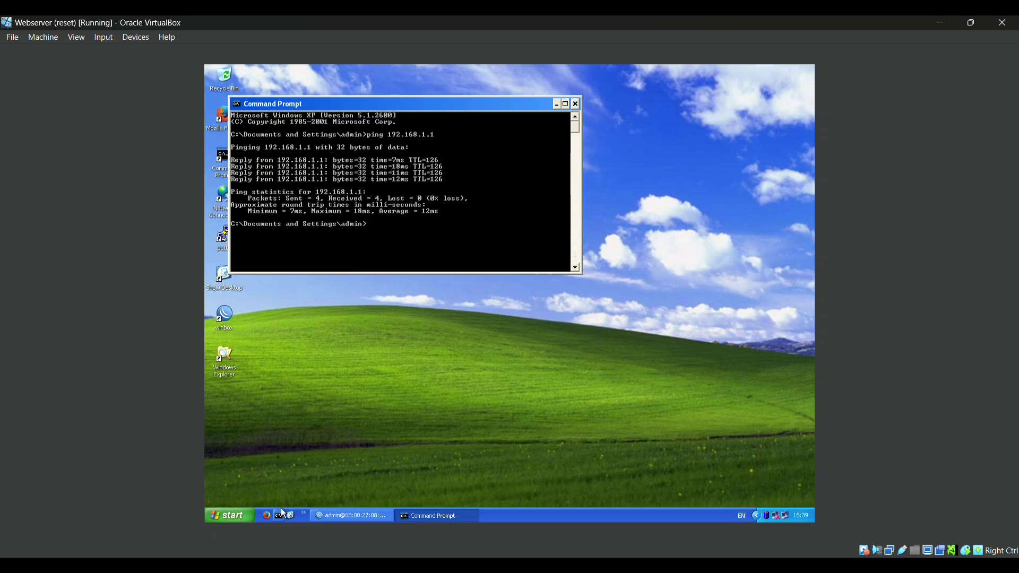
{"action": "type", "text": "ping 192.168.1.65"}
{"action": "key", "text": "Return"}
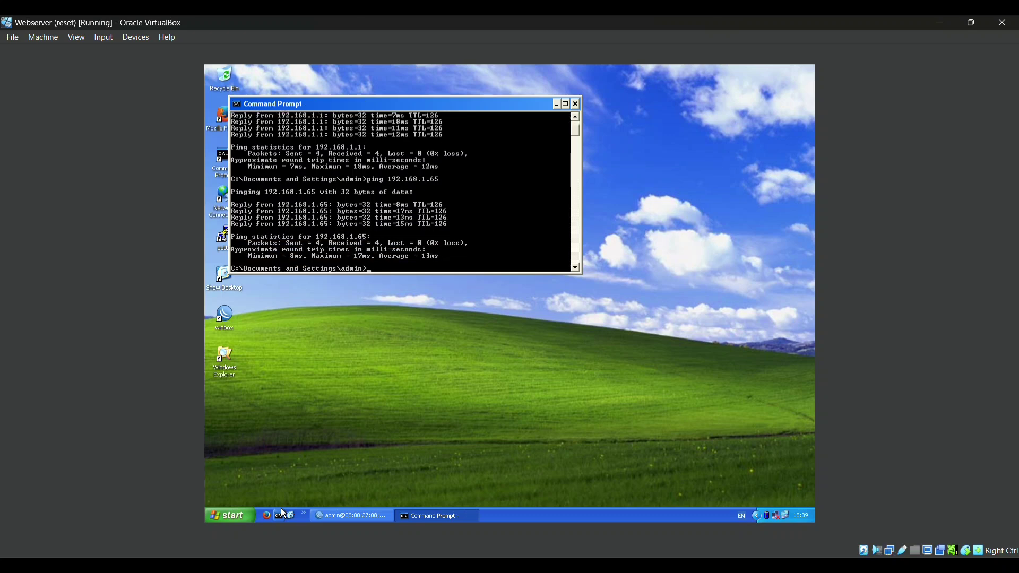
{"action": "type", "text": "ping 192.168.1.253"}
{"action": "key", "text": "Return"}
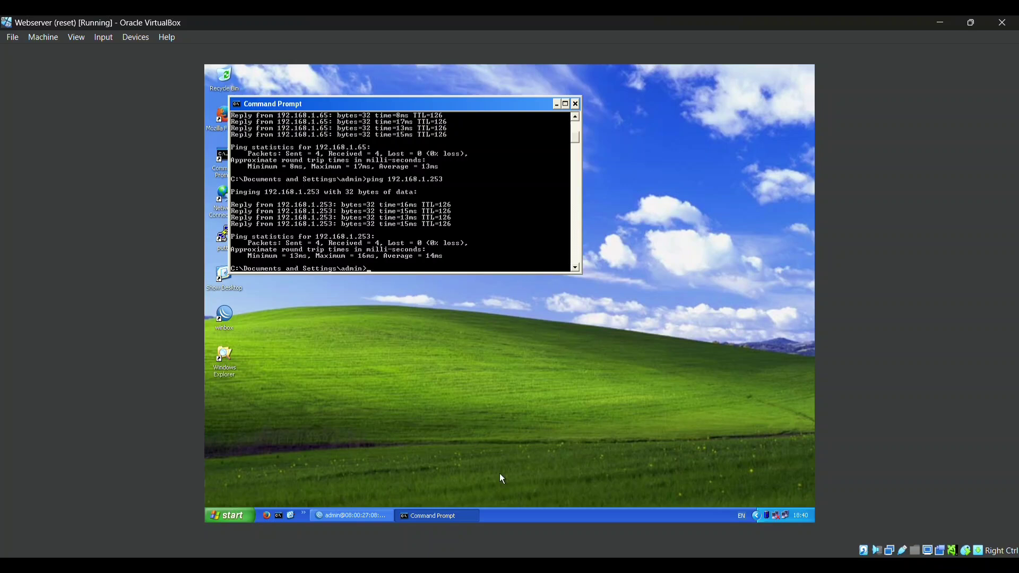
Switch to the PC-1 machine, and bring up the Routing Statik topology in GNS3 to review the network paths
{"action": "mouse_move", "coordinate": [671, 565]}
{"action": "left_click", "coordinate": [567, 507]}
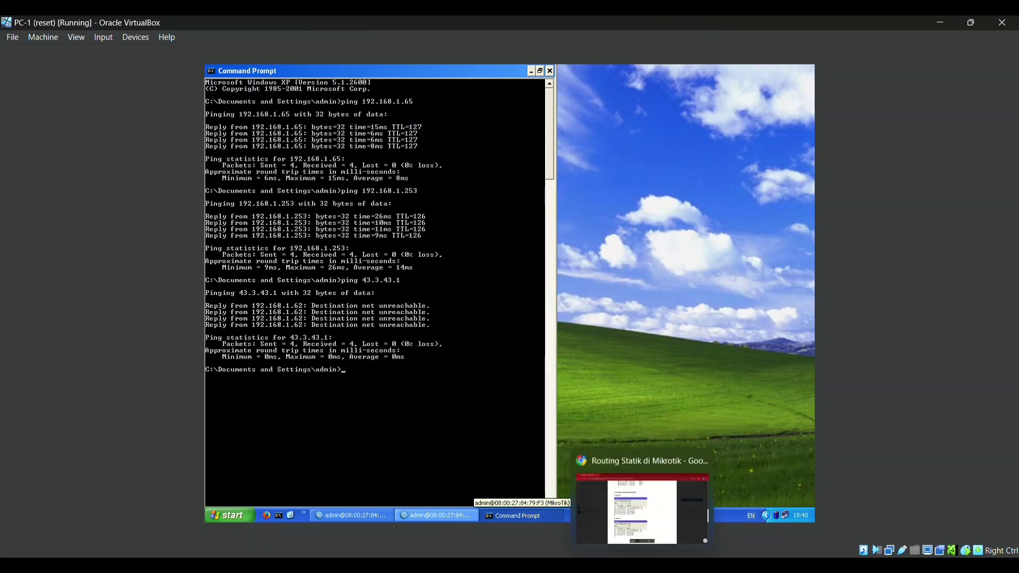
{"action": "left_click", "coordinate": [663, 565]}
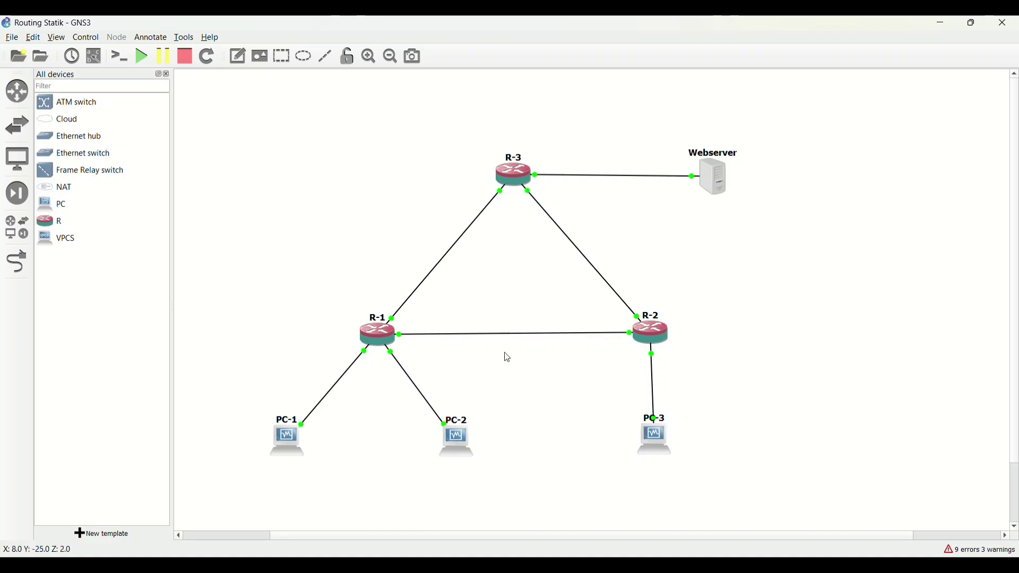
Return to PC-1 and trace the route to 192.168.1.253 in its Command Prompt with tracert
{"action": "key", "text": "alt+Tab"}
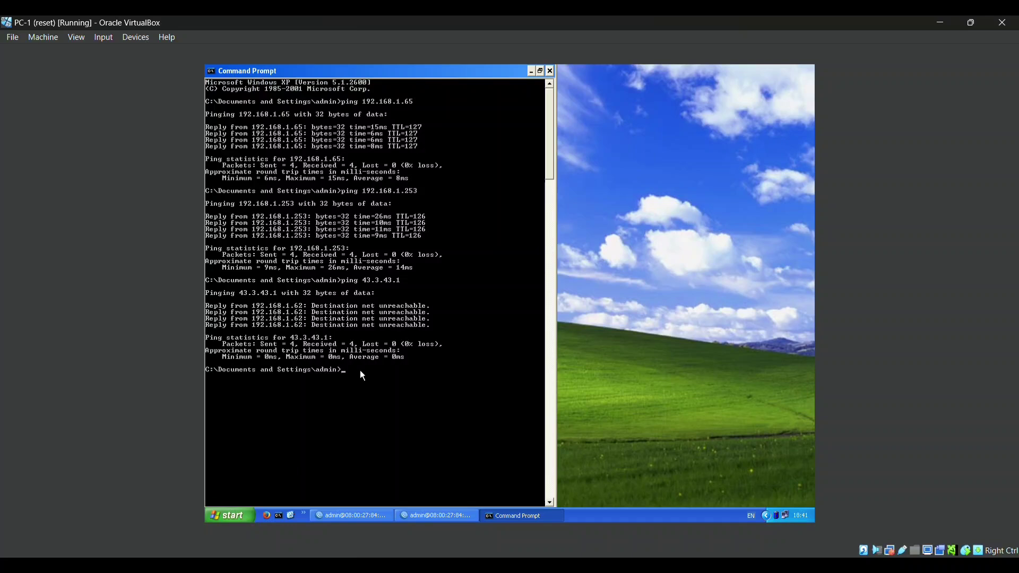
{"action": "type", "text": "tracert 192.168.1.253"}
{"action": "key", "text": "Return"}
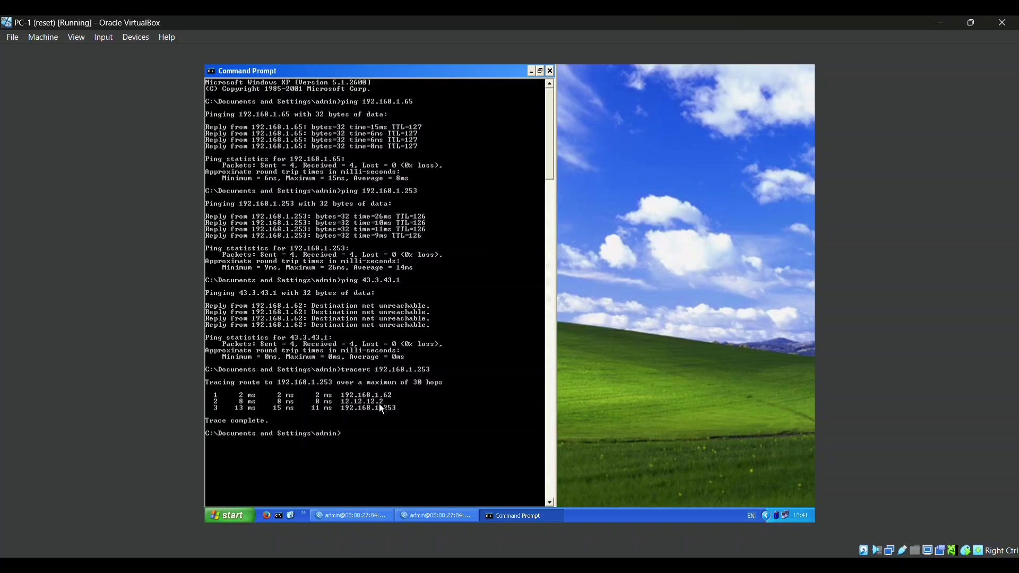
Check the router's address list in PC-1's WinBox session, and trace the route from PC-1 to 43.43.43.1 with tracert
{"action": "left_click", "coordinate": [435, 515]}
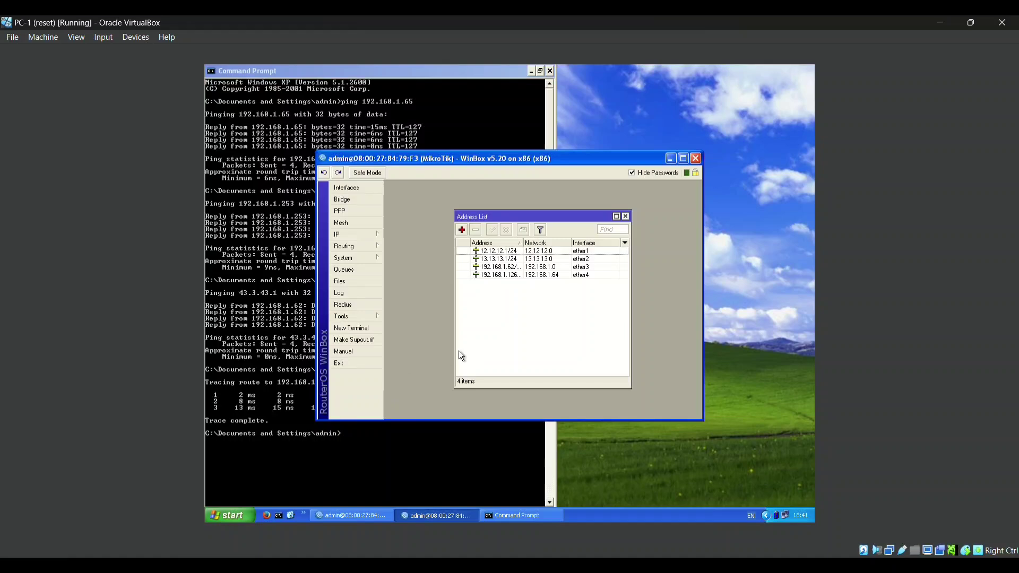
{"action": "key", "text": "alt+Tab"}
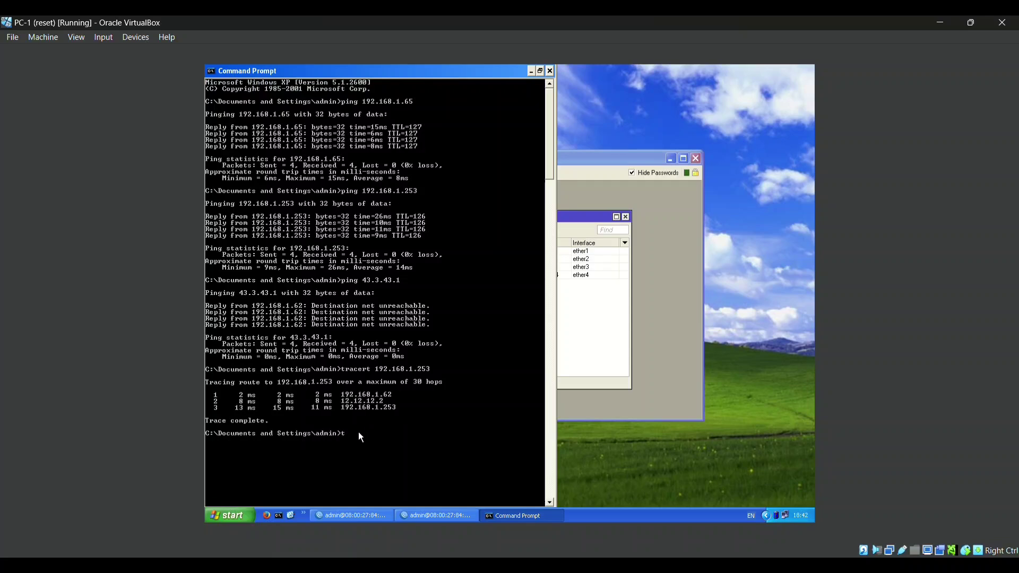
{"action": "type", "text": "t 43.43.43.1"}
{"action": "key", "text": "Return"}
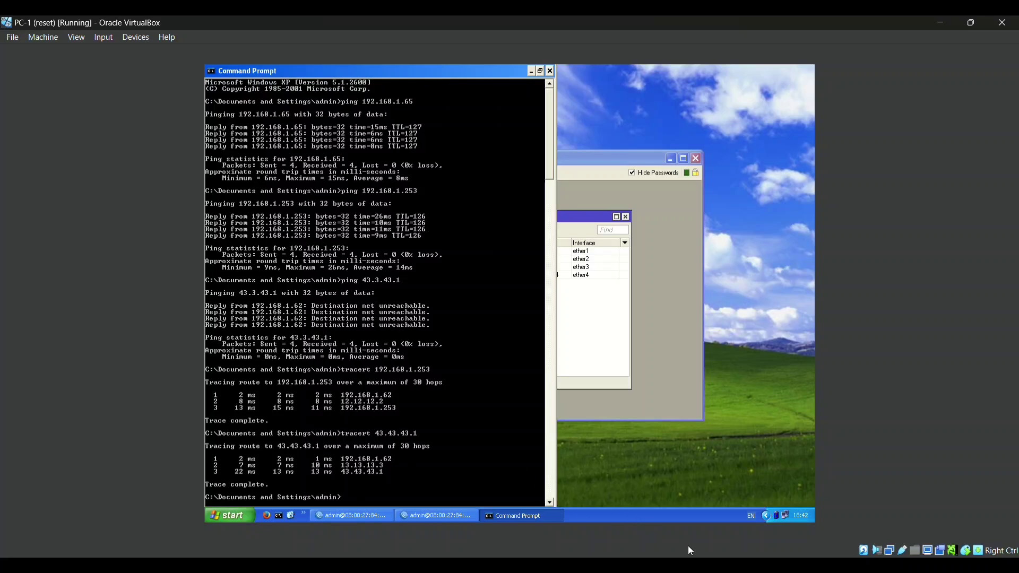
Switch to PC-3, trace the route to 192.168.1.1 with tracert and maximize its Command Prompt window
{"action": "mouse_move", "coordinate": [678, 557]}
{"action": "left_click", "coordinate": [754, 518]}
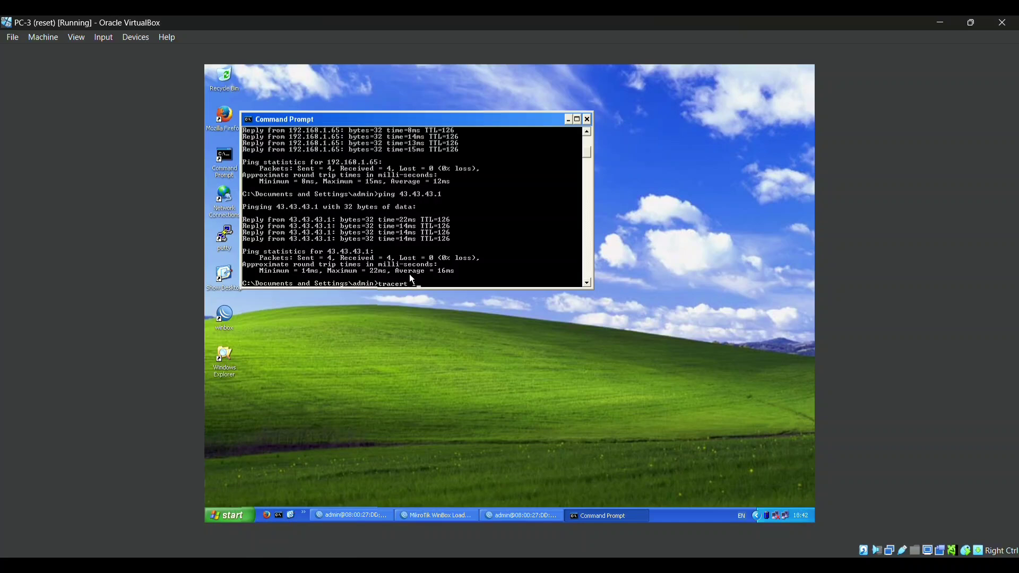
{"action": "type", "text": ".168.1.1"}
{"action": "key", "text": "Return"}
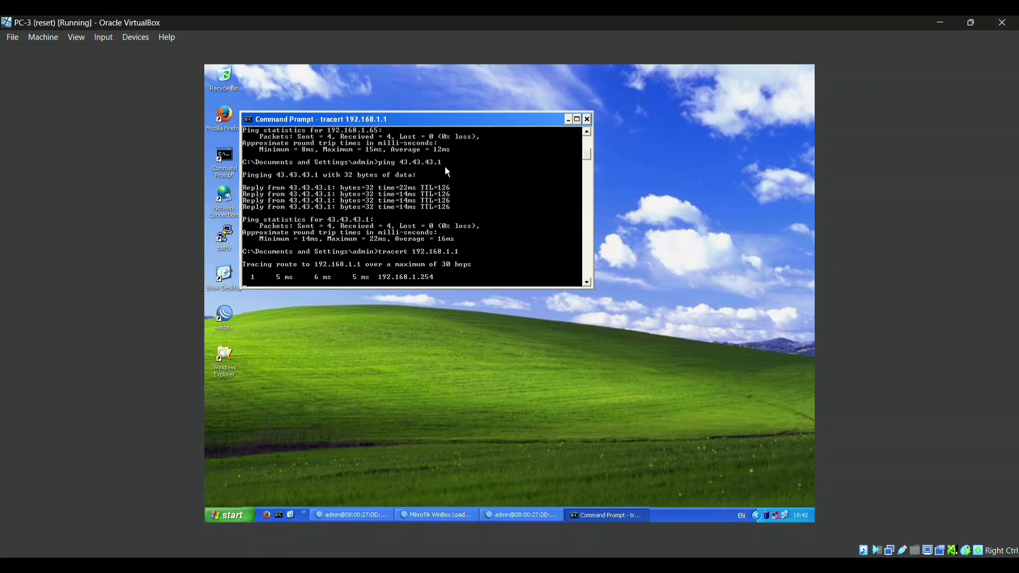
{"action": "left_click", "coordinate": [577, 120]}
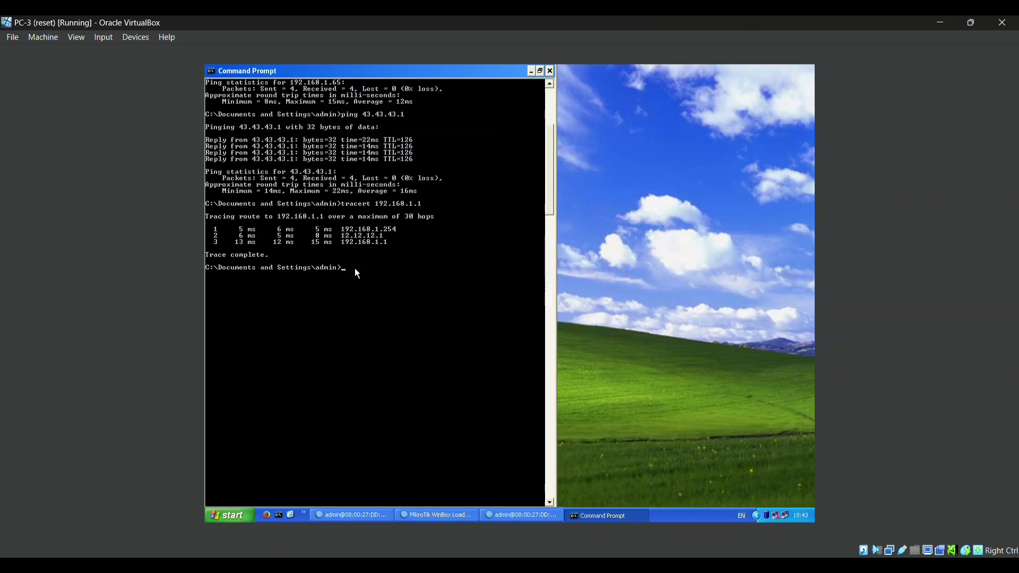
Trace the route from PC-3 to the webserver at 43.43.43.1 with tracert
{"action": "type", "text": "tracert"}
{"action": "type", "text": "43.43.43.1"}
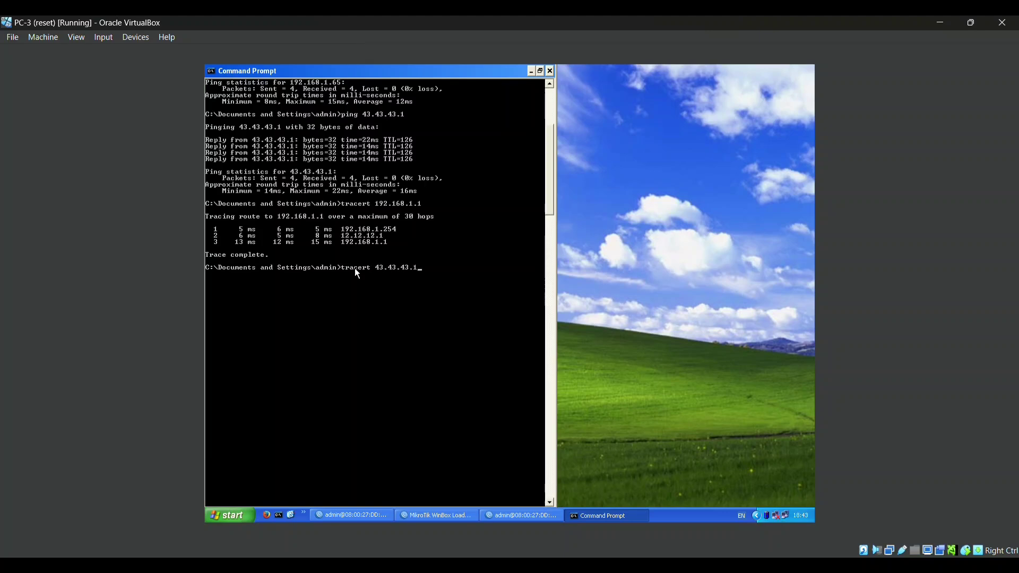
{"action": "key", "text": "Return"}
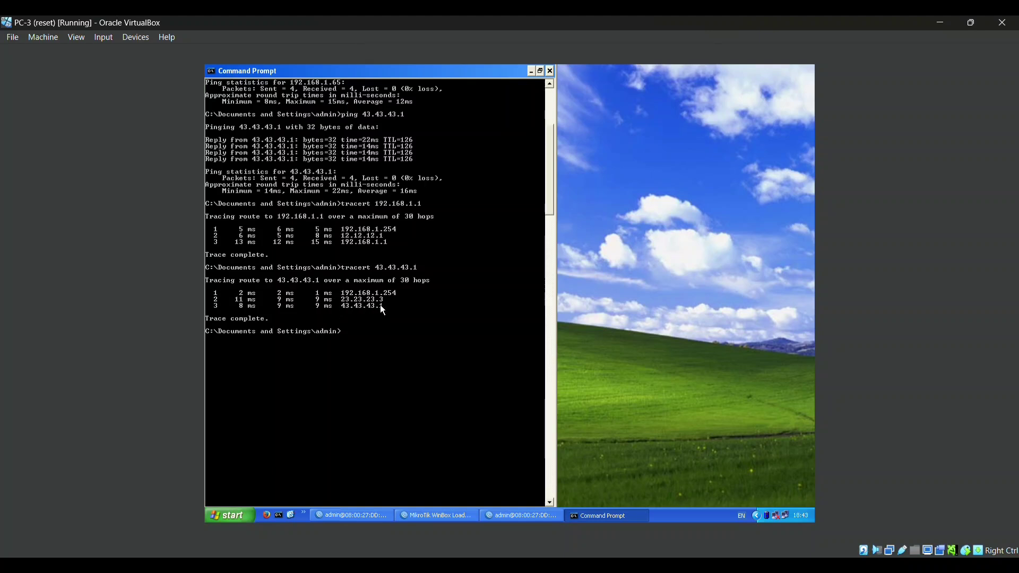
Switch to the Webserver machine and maximize its Command Prompt window
{"action": "mouse_move", "coordinate": [759, 566]}
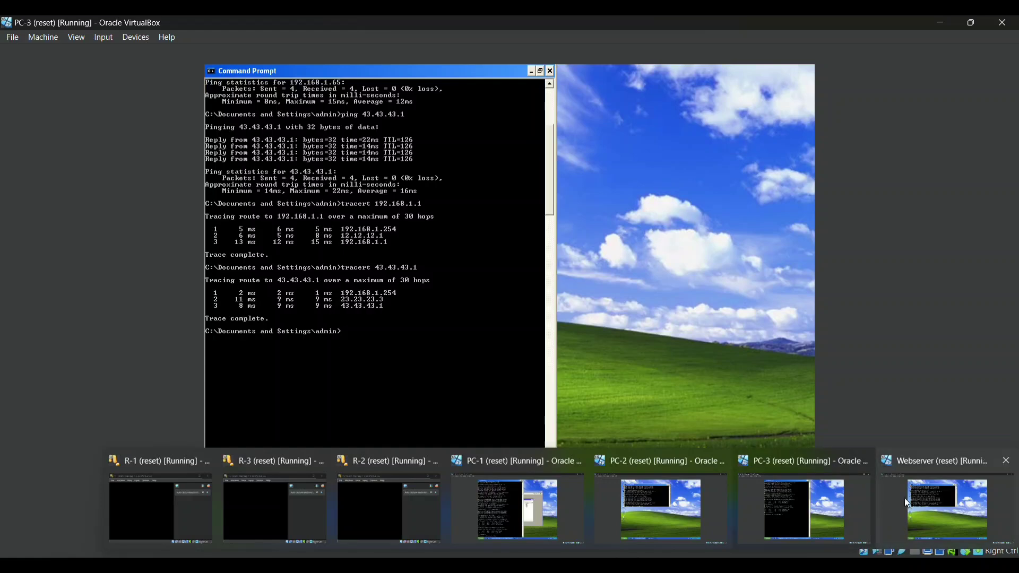
{"action": "left_click", "coordinate": [905, 498]}
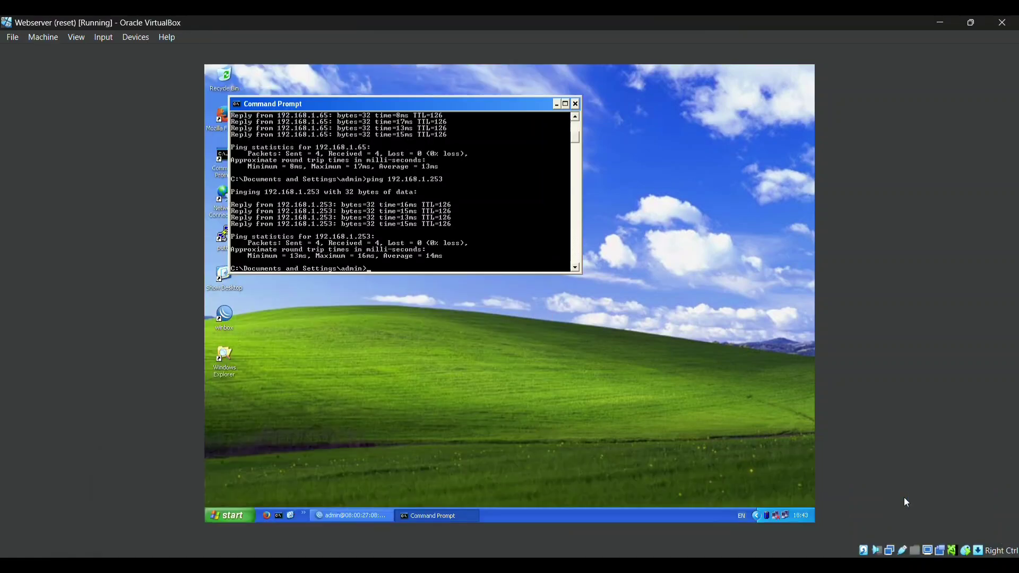
{"action": "left_click", "coordinate": [564, 104]}
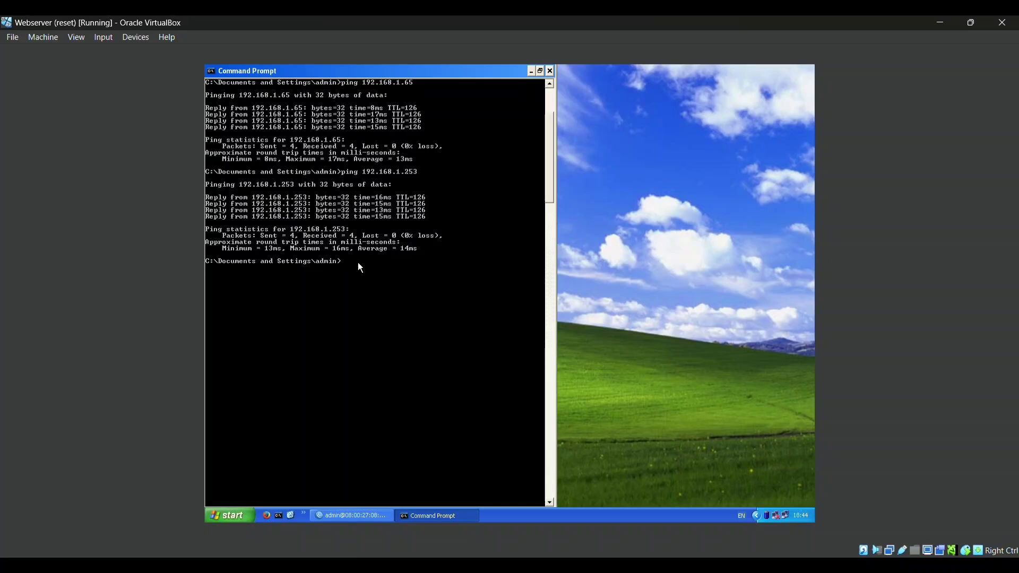
Trace the routes from the Webserver to 192.168.1.1 and 192.168.1.253 with tracert
{"action": "type", "text": "tracert"}
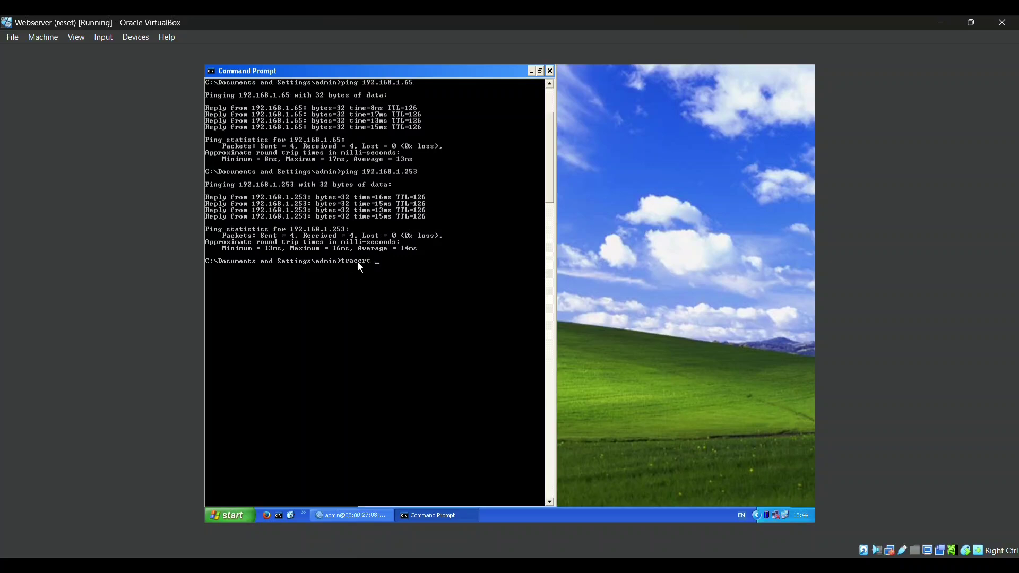
{"action": "type", "text": " 192."}
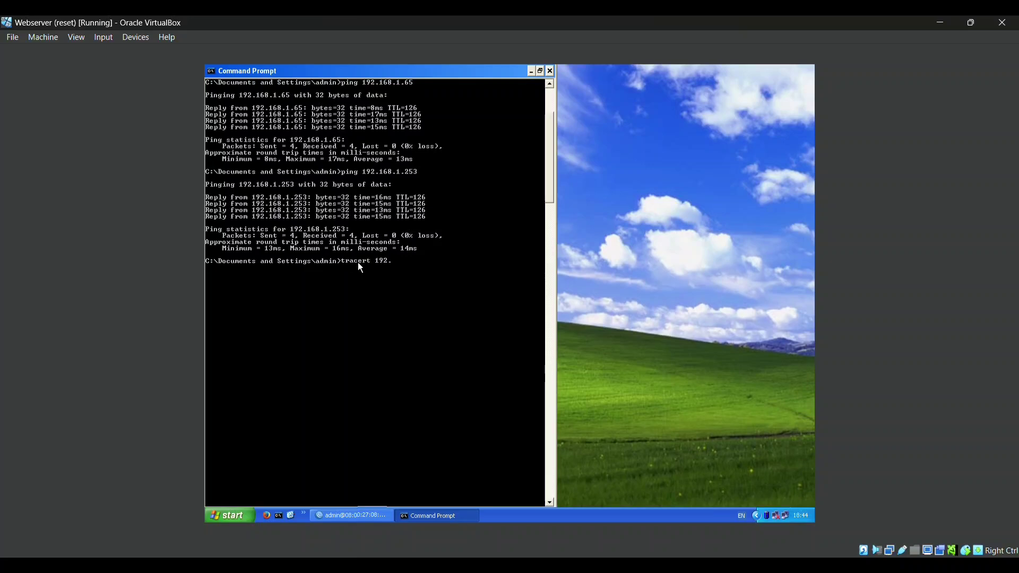
{"action": "type", "text": "168.1.1"}
{"action": "key", "text": "Return"}
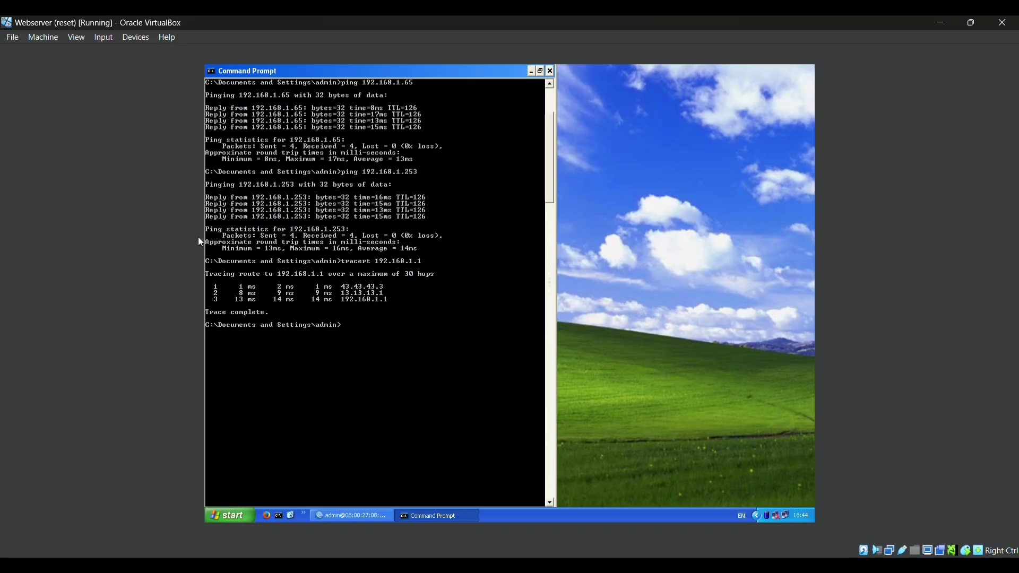
{"action": "type", "text": "tracert 192.168.1.253"}
{"action": "key", "text": "Return"}
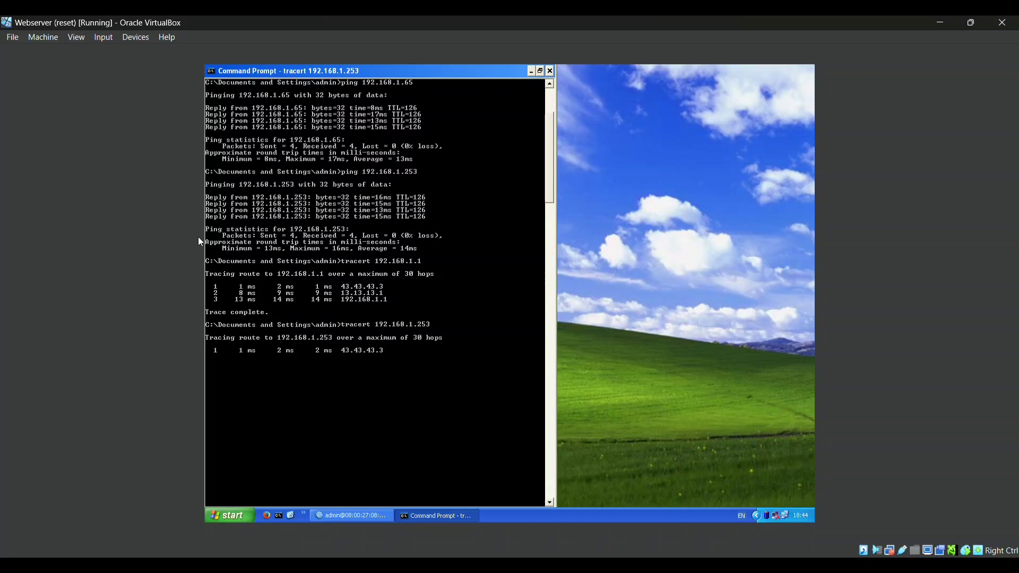